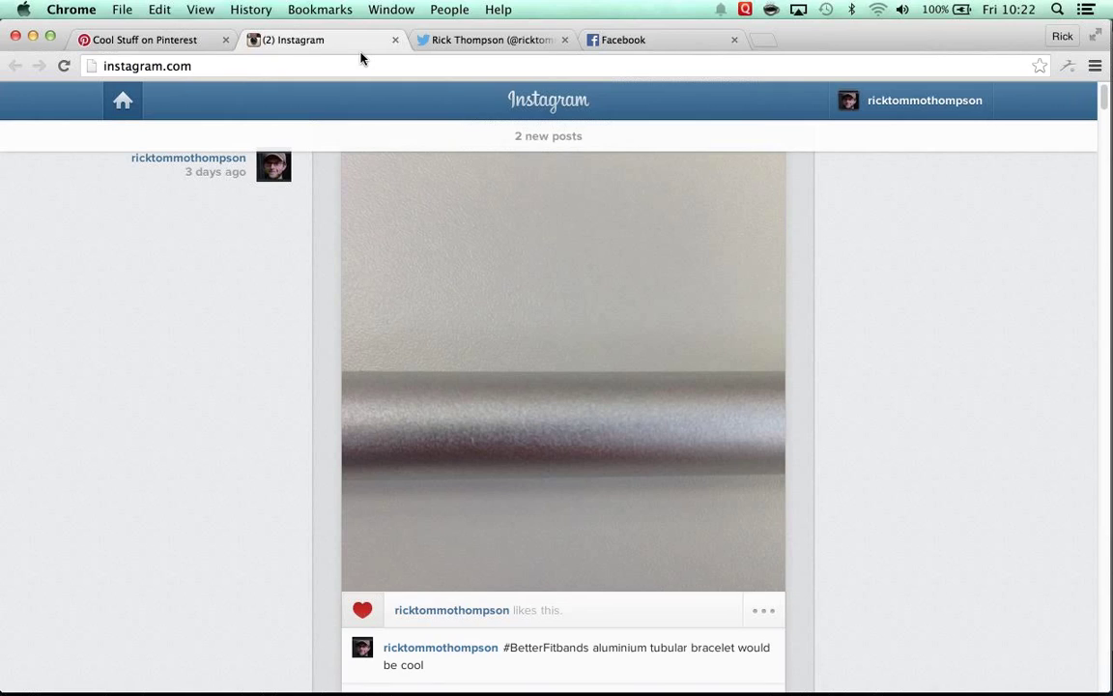
Step: Switch Chrome to the marketing user's profile and open the 'Campaign: Fitband Photo' page
click(449, 10)
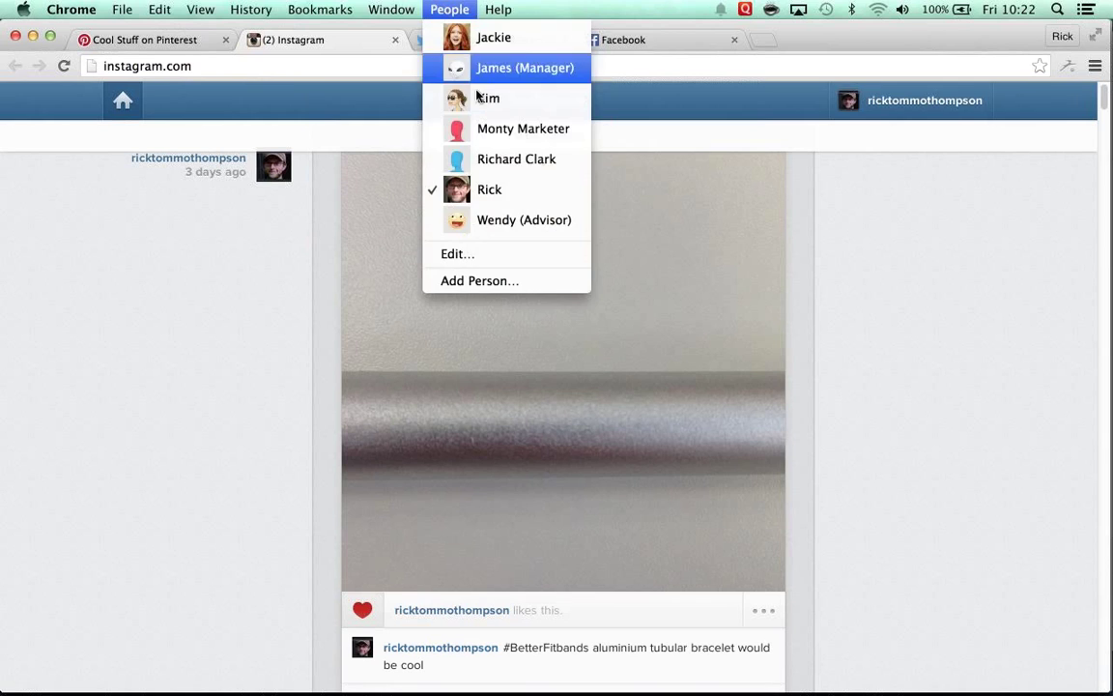
click(510, 130)
click(166, 43)
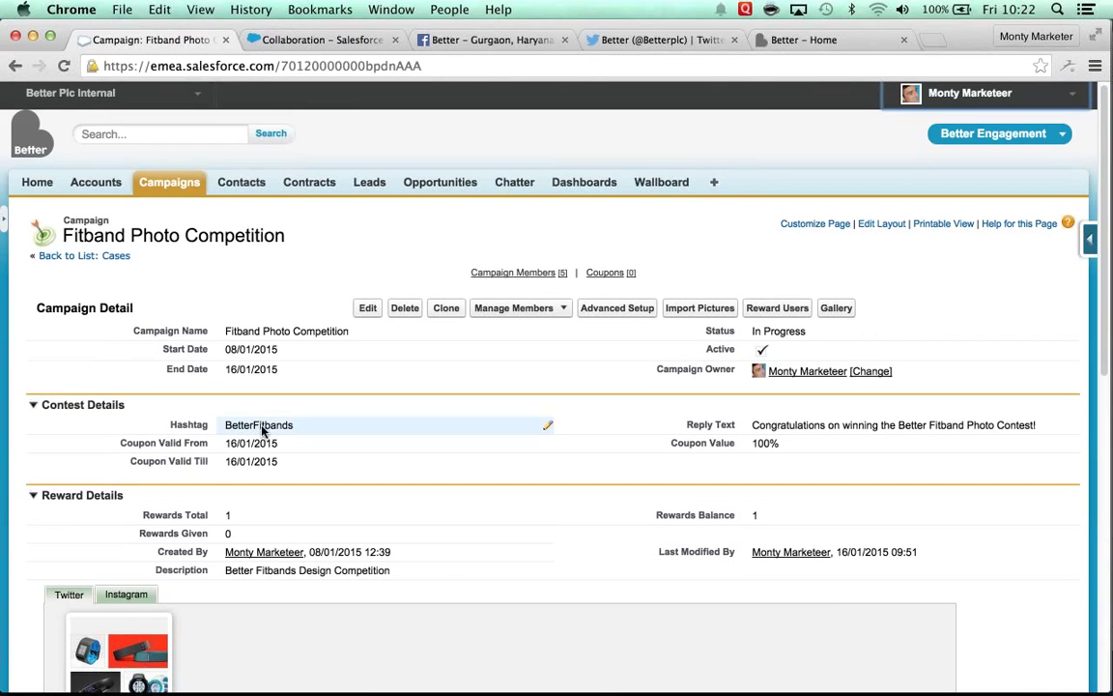
Step: Flip between the campaign's Twitter and Instagram photo tabs to compare entries
scroll(235, 427, down, 3)
click(125, 488)
click(71, 488)
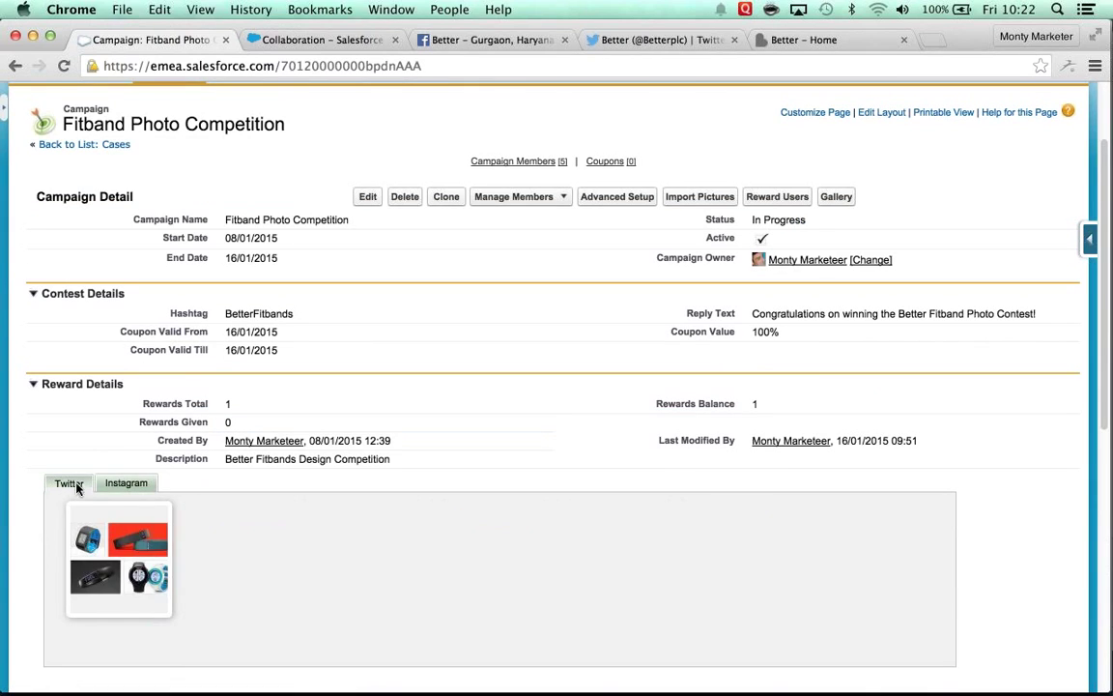
click(125, 483)
click(69, 485)
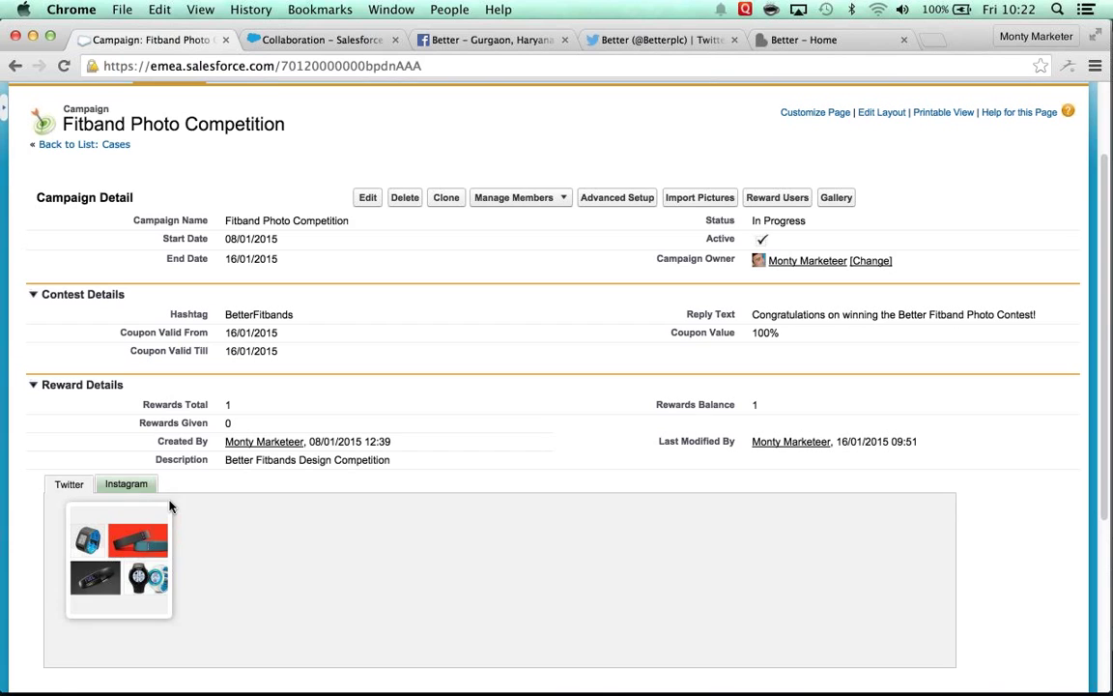
Step: Open the Import Pictures page from the campaign detail
scroll(170, 506, down, 5)
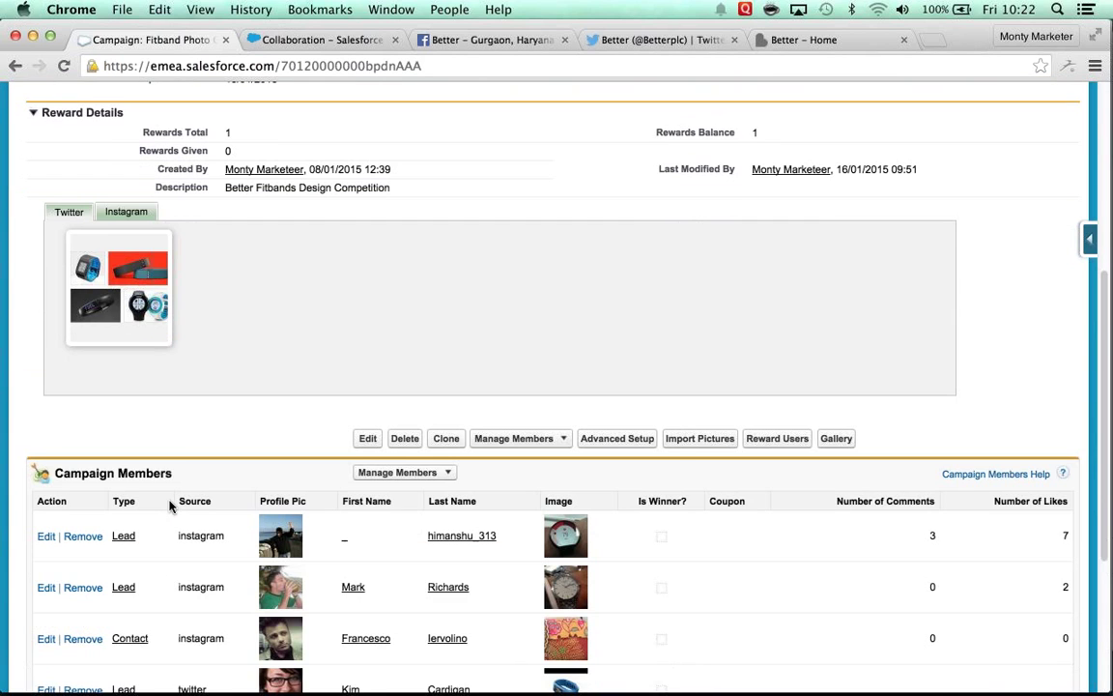
scroll(269, 241, up, 7)
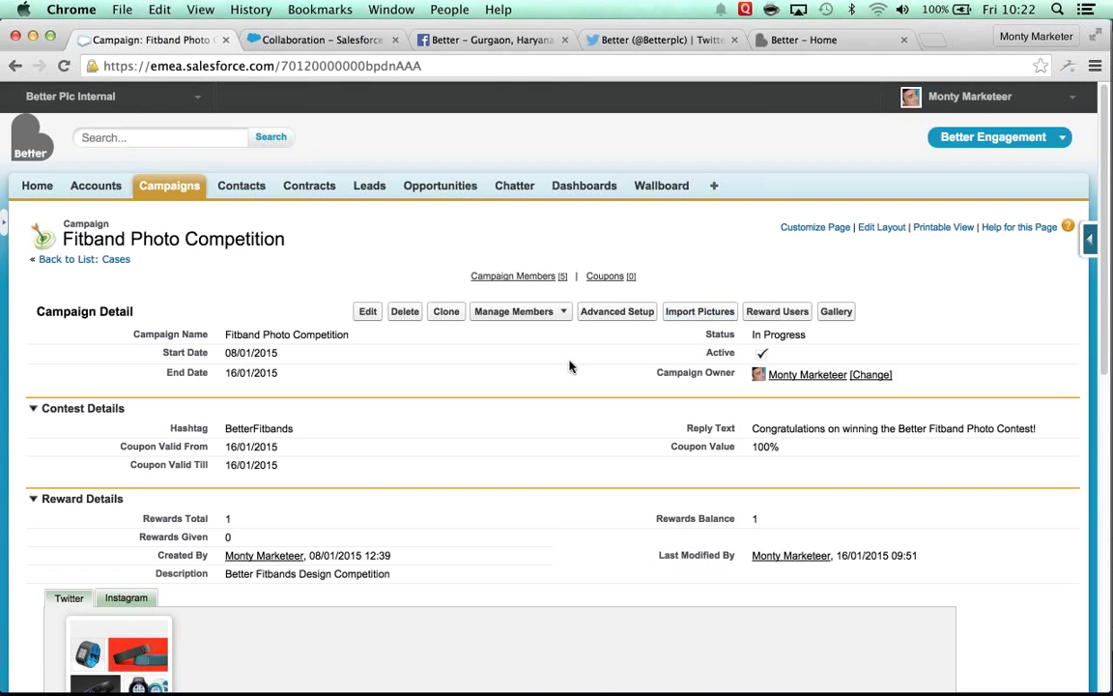
scroll(351, 479, down, 8)
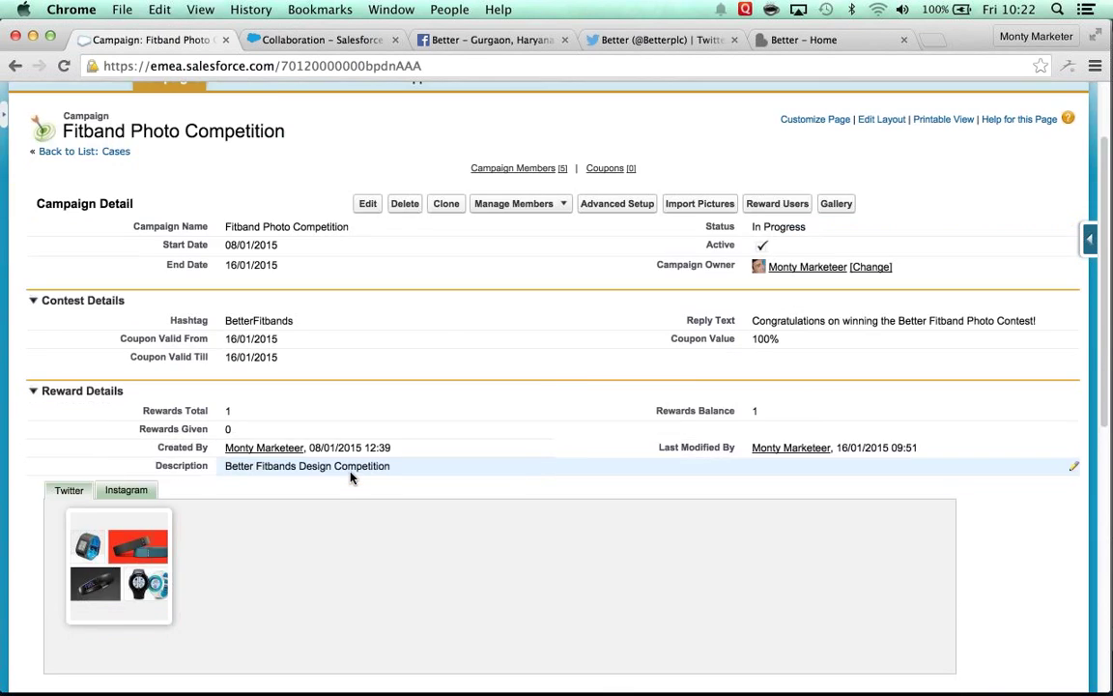
scroll(351, 478, up, 8)
click(700, 229)
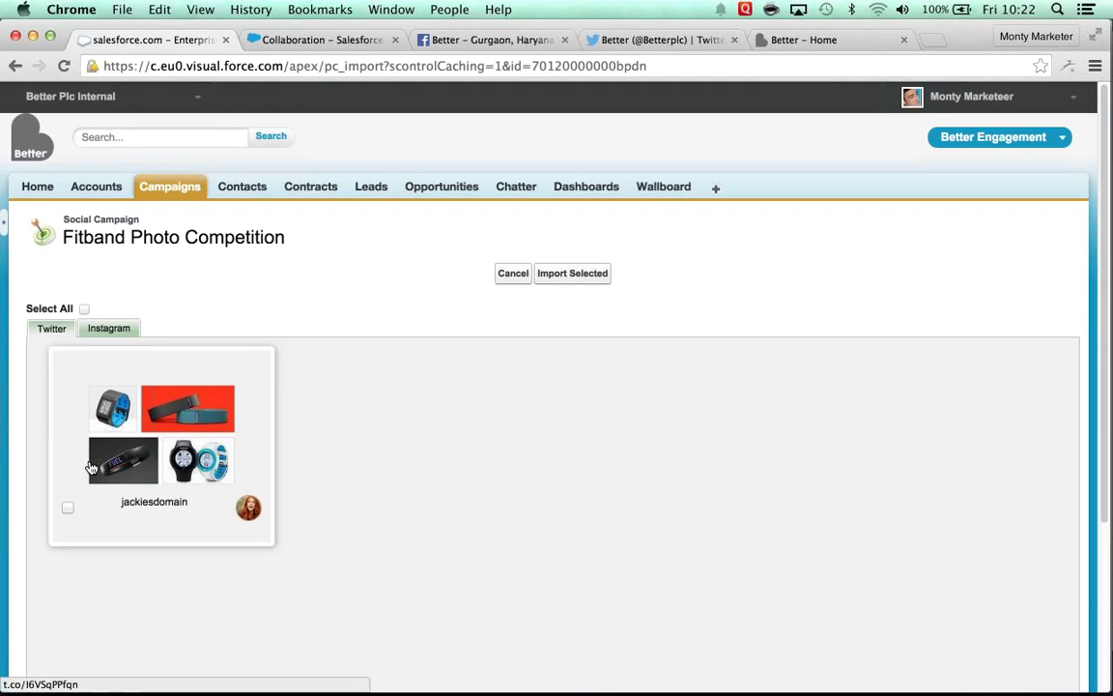
Step: Import the first Instagram photo, the aluminium tubular bracelet, bringing the campaign to six members
click(109, 331)
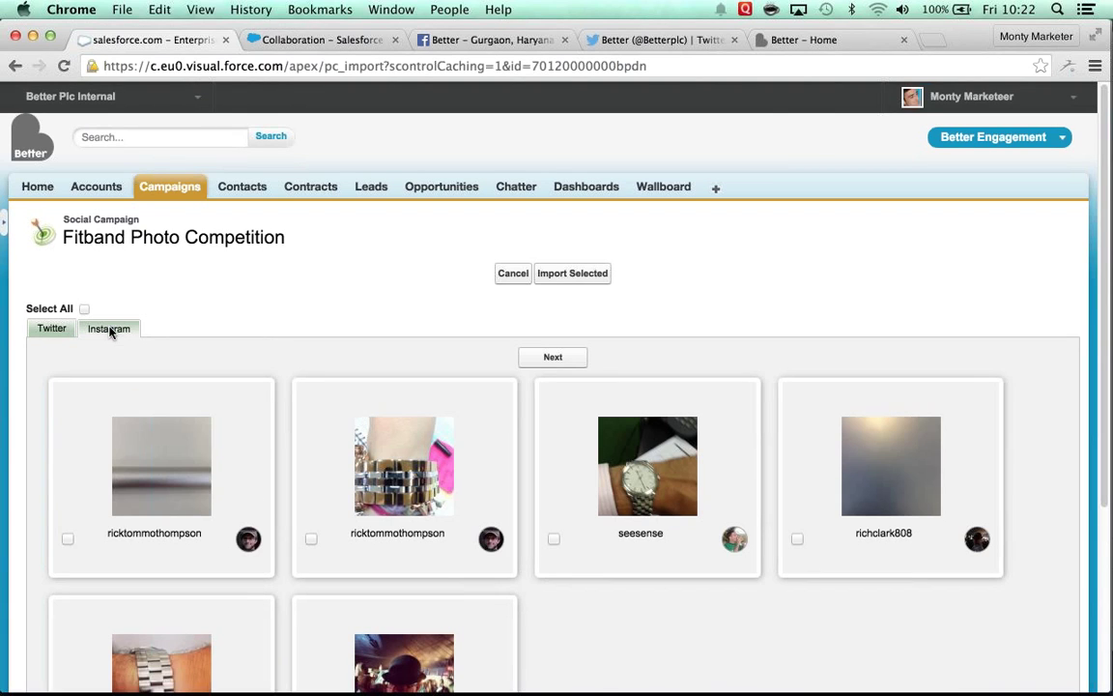
click(68, 539)
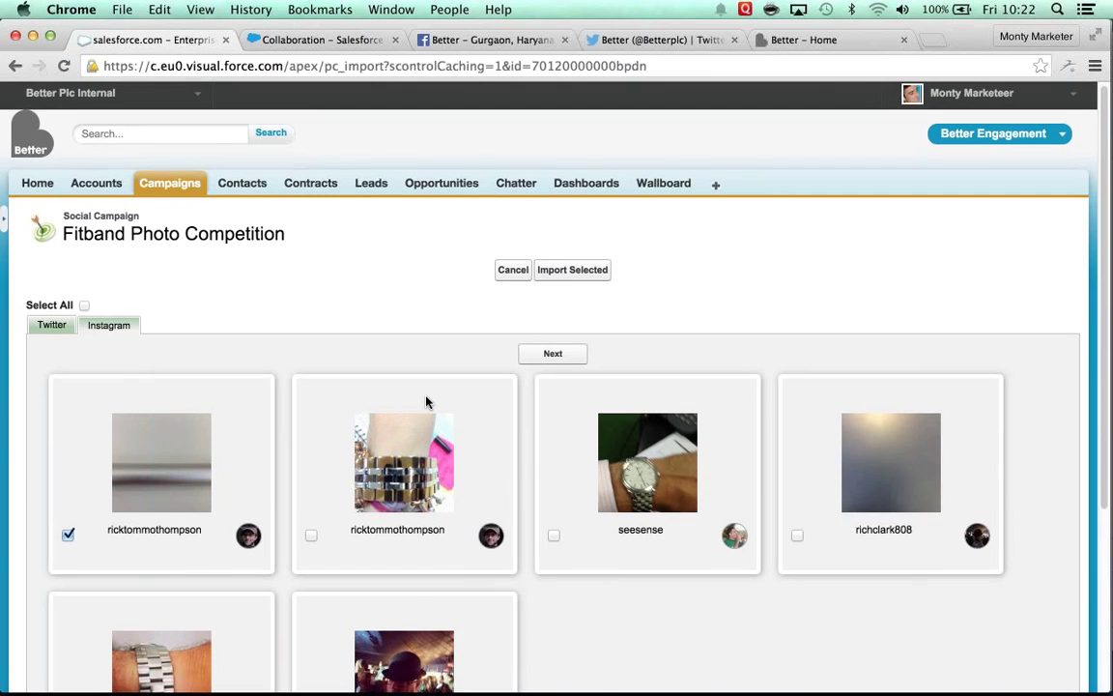
scroll(795, 369, down, 2)
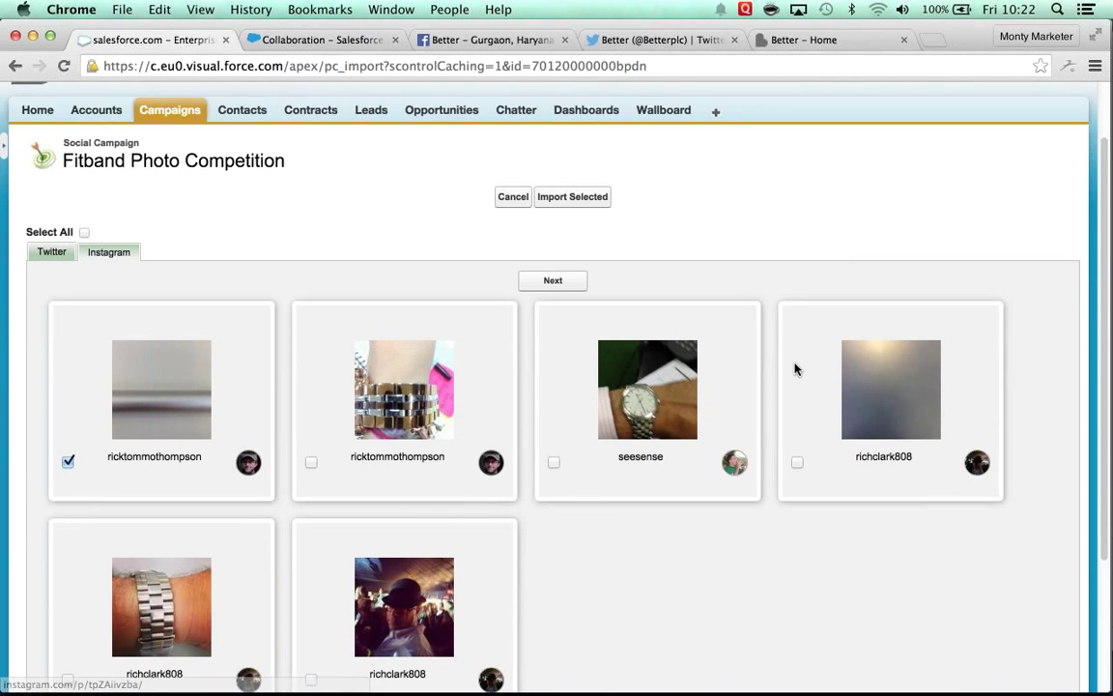
click(572, 197)
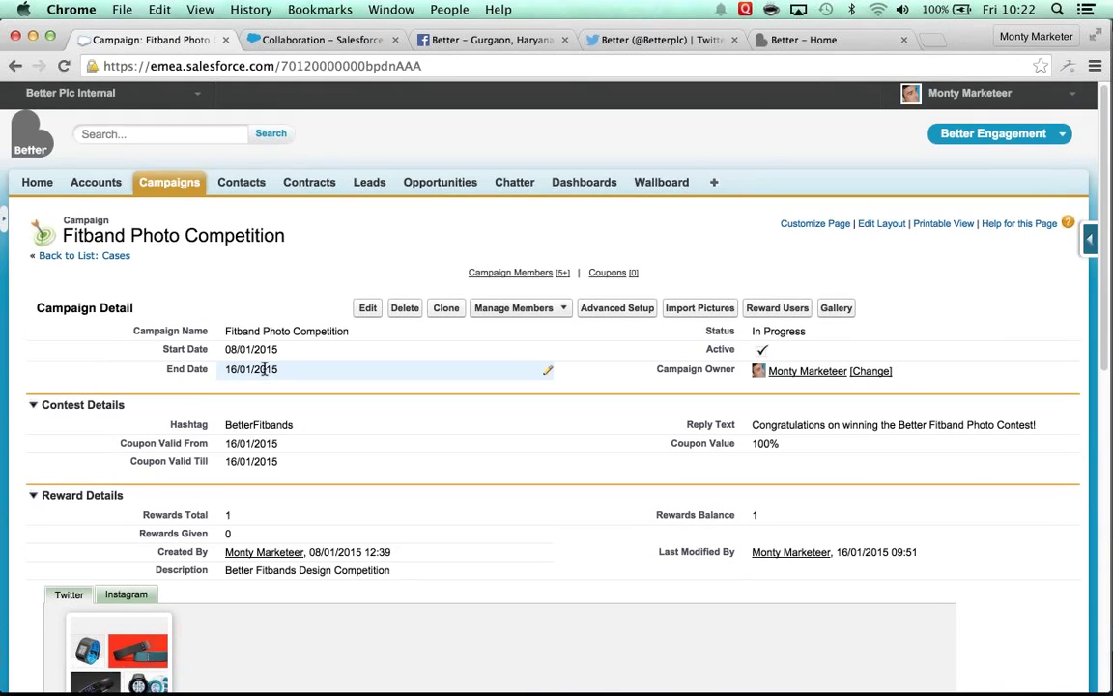
scroll(265, 372, down, 3)
scroll(266, 374, down, 8)
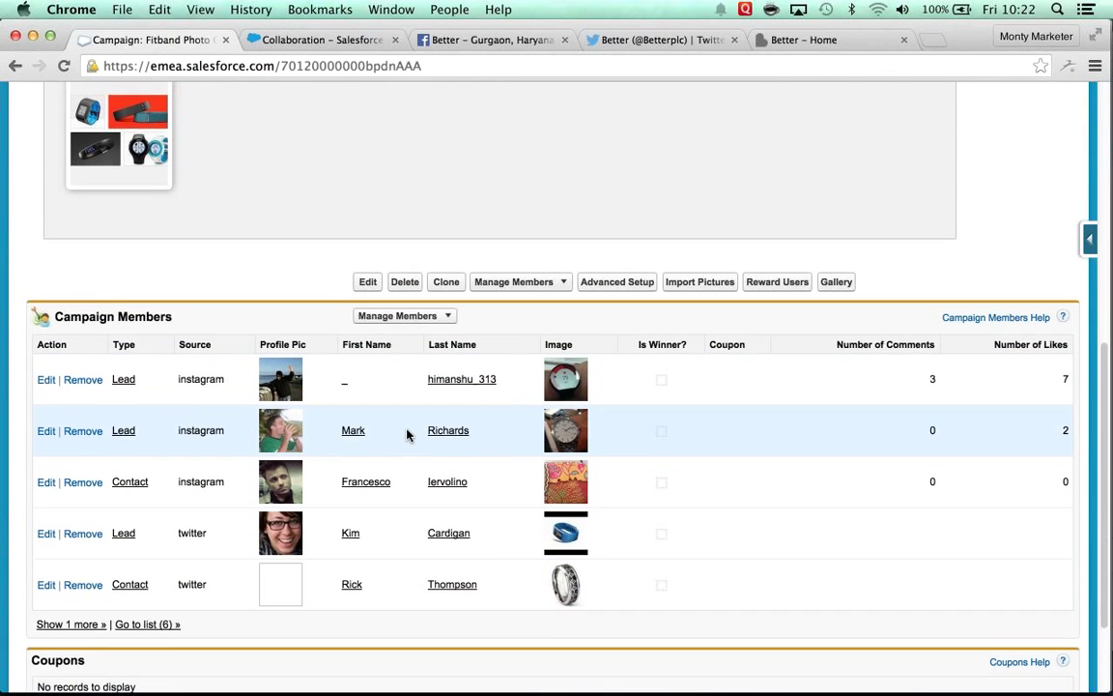
scroll(407, 433, up, 4)
scroll(407, 435, up, 6)
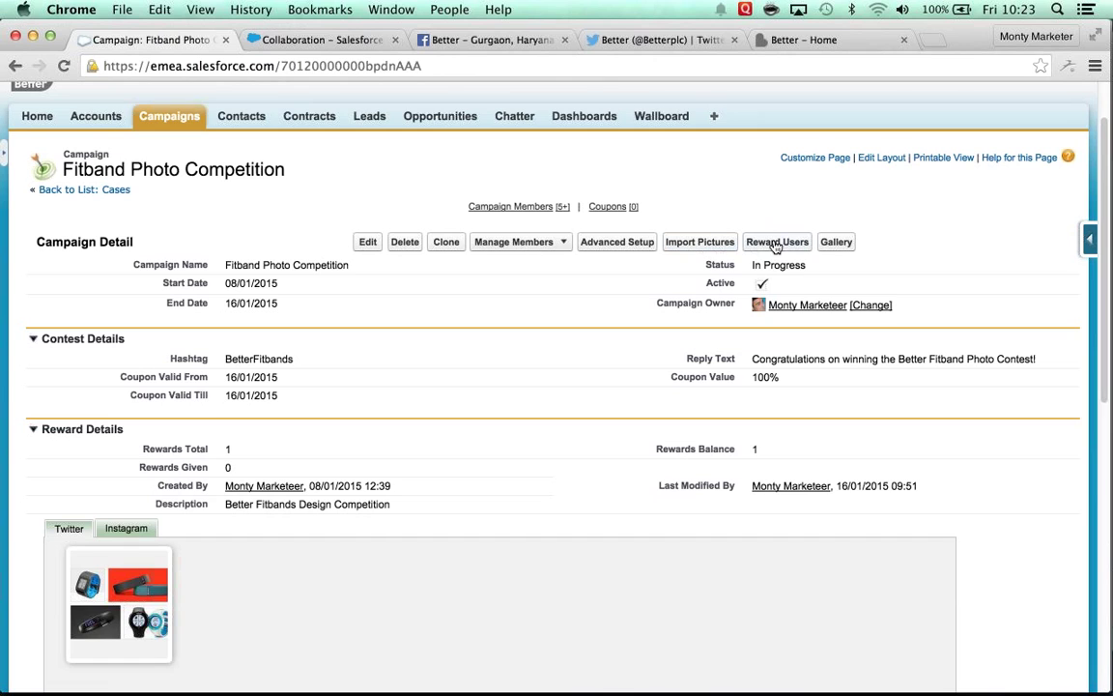
click(831, 243)
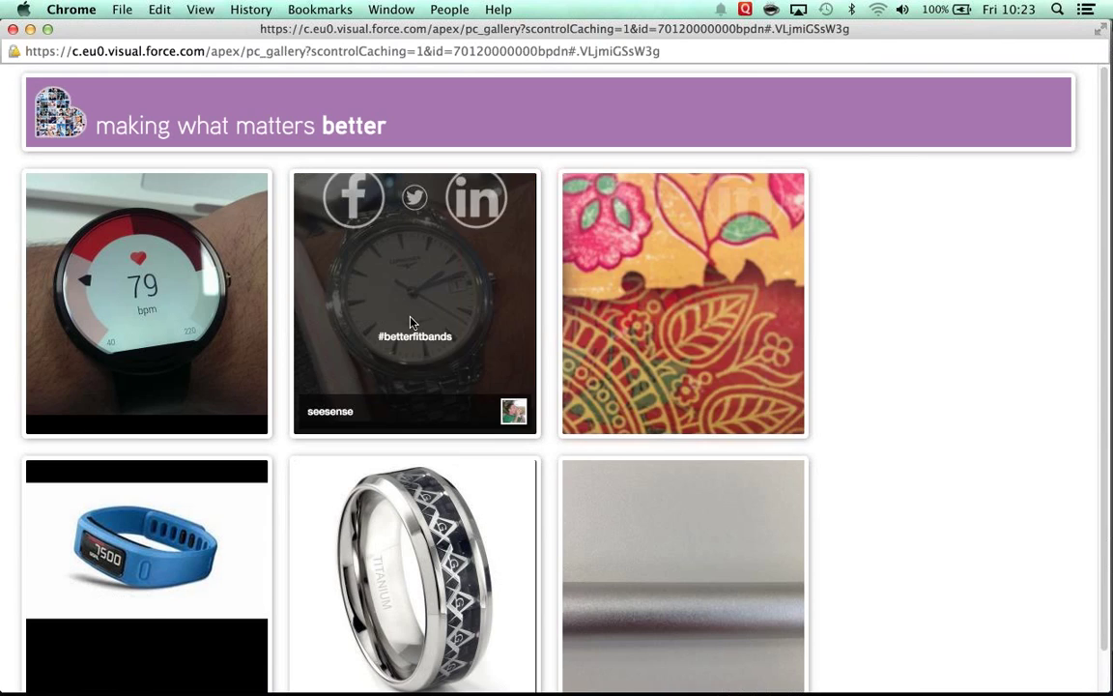
mouse_move(193, 311)
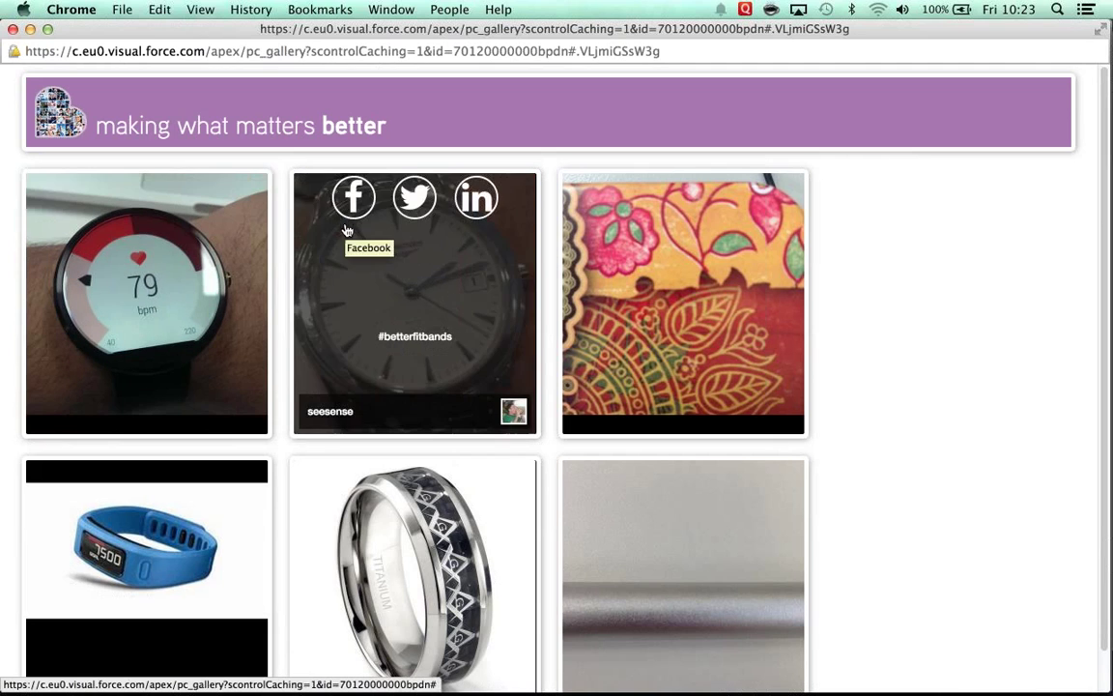
click(13, 29)
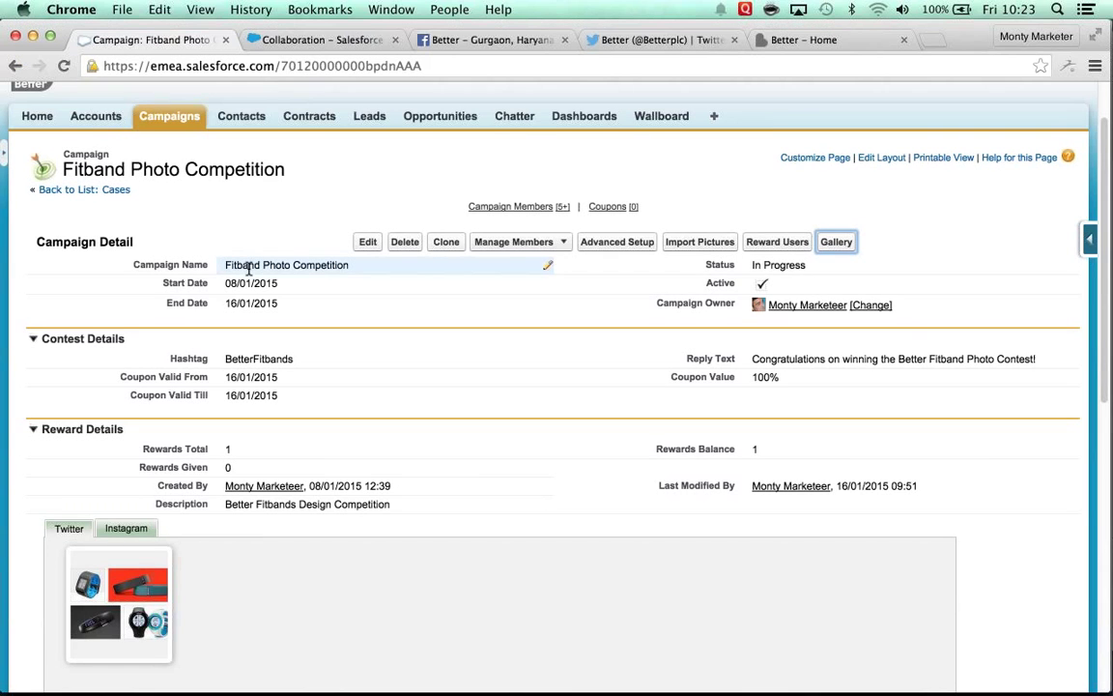
Step: Review Campaign Members, then bring up the Reward Users page listing six entries
scroll(248, 273, down, 5)
scroll(248, 275, down, 3)
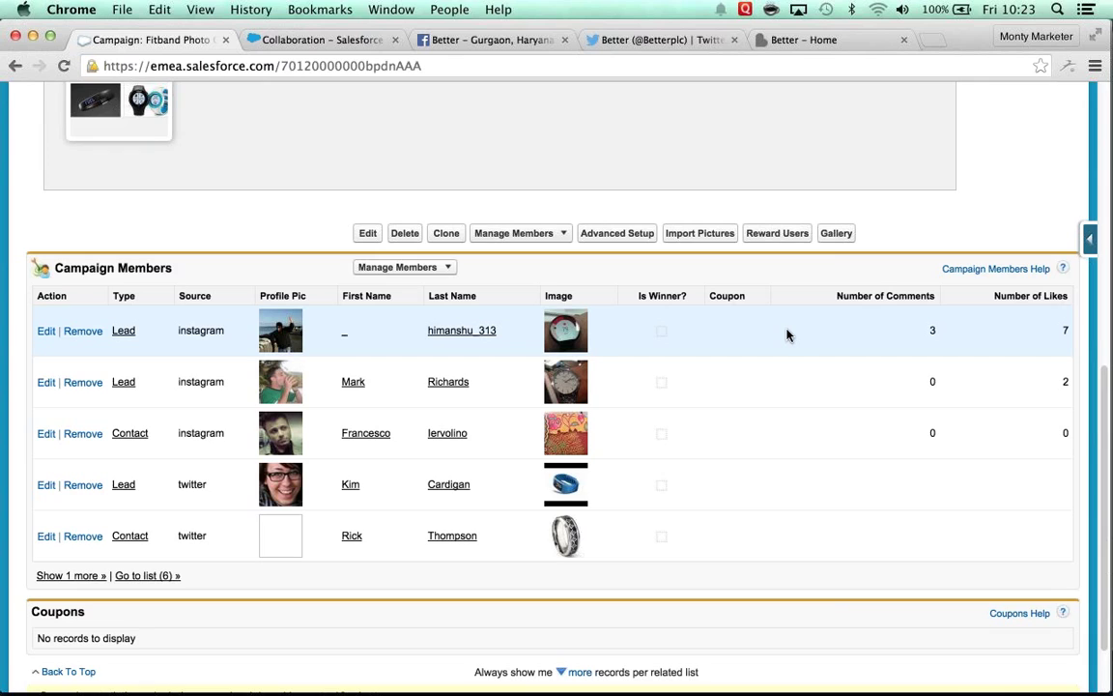
scroll(783, 309, up, 8)
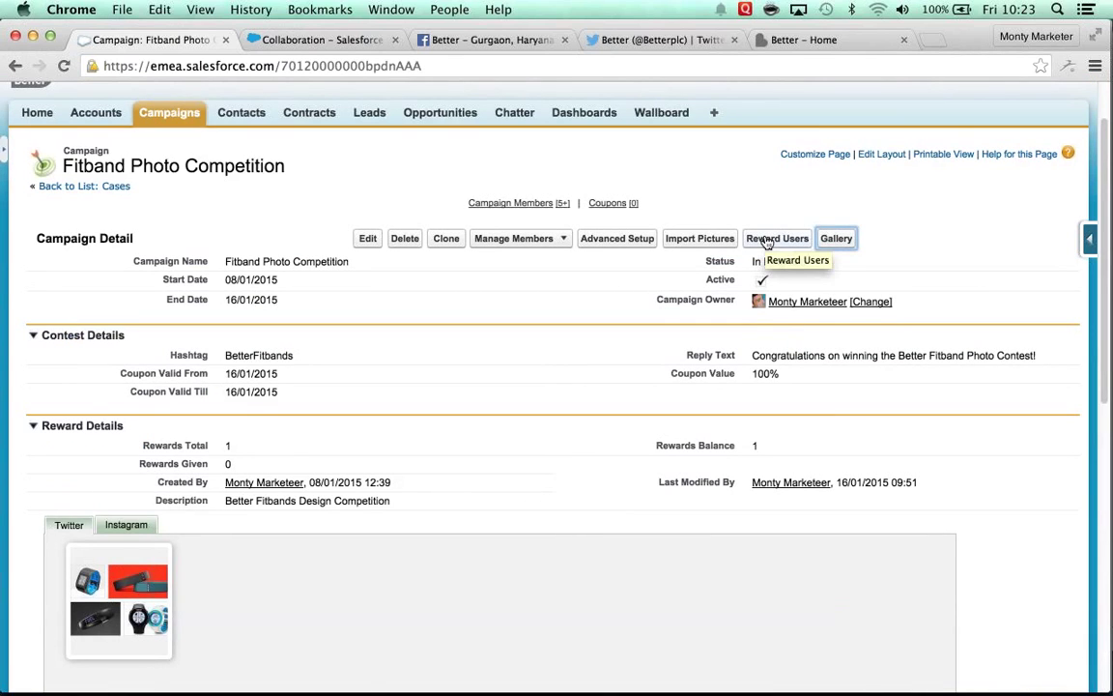
click(766, 241)
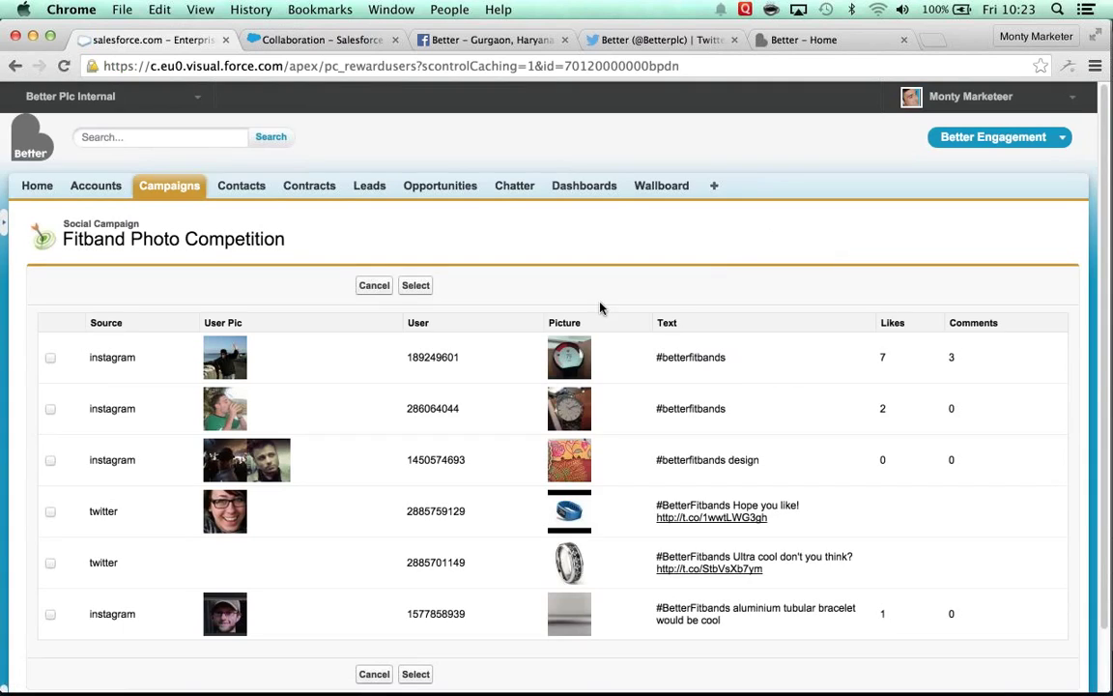
Step: Select the aluminium bracelet Instagram post as winner and reward it, making Rewards Given 1
click(52, 615)
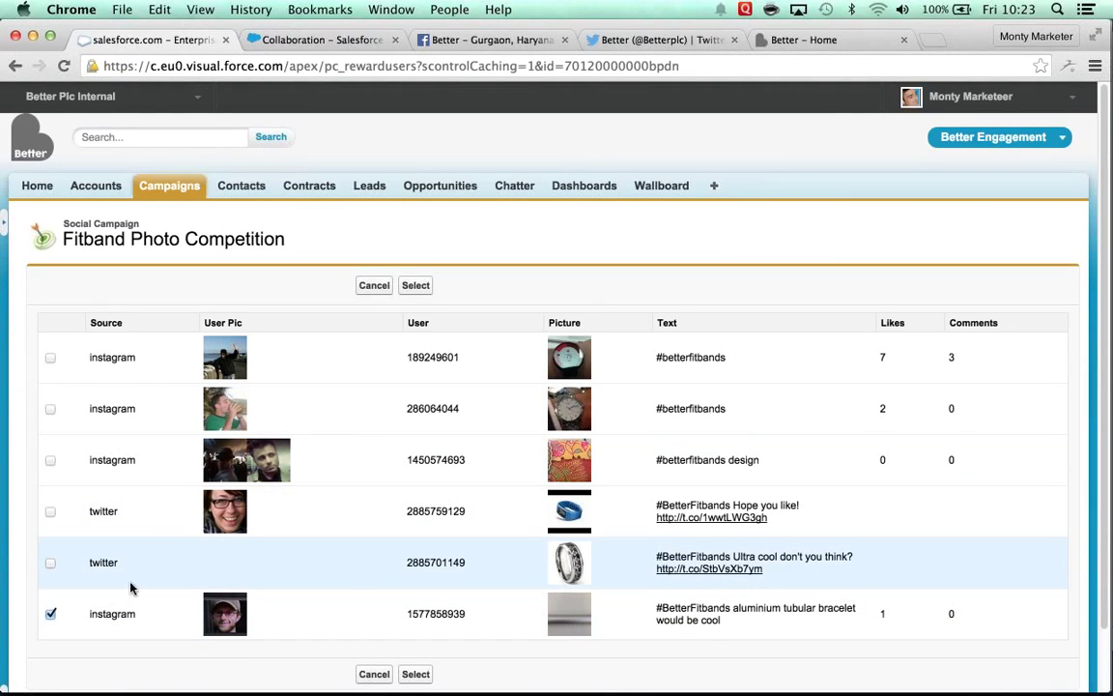
scroll(132, 589, down, 2)
click(416, 606)
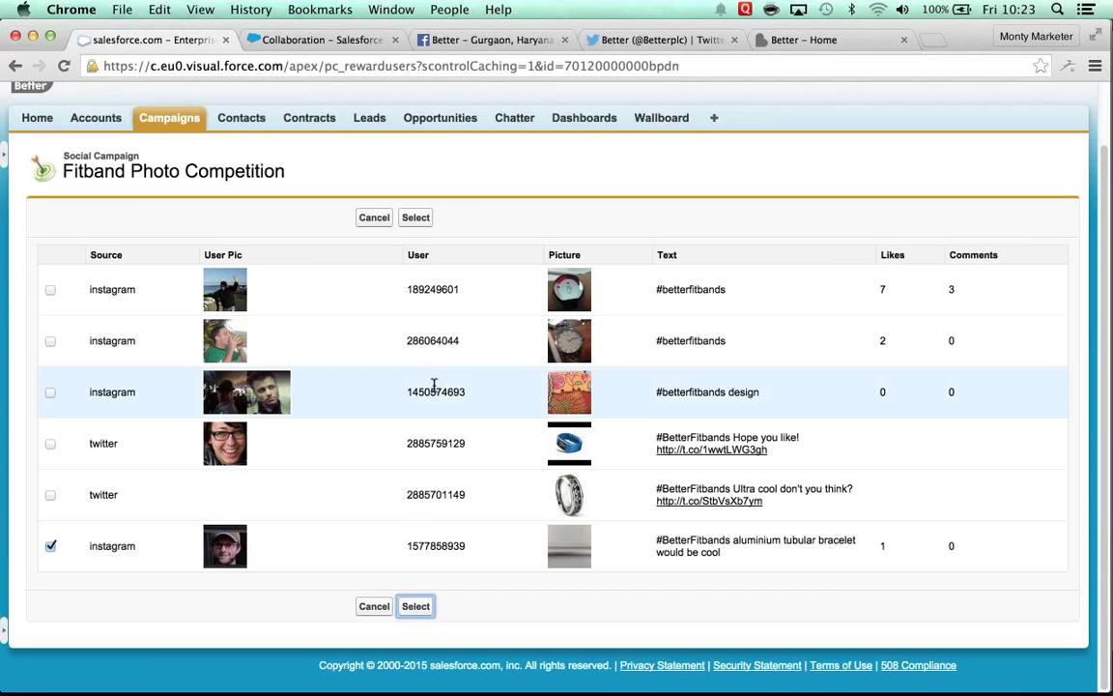
click(428, 218)
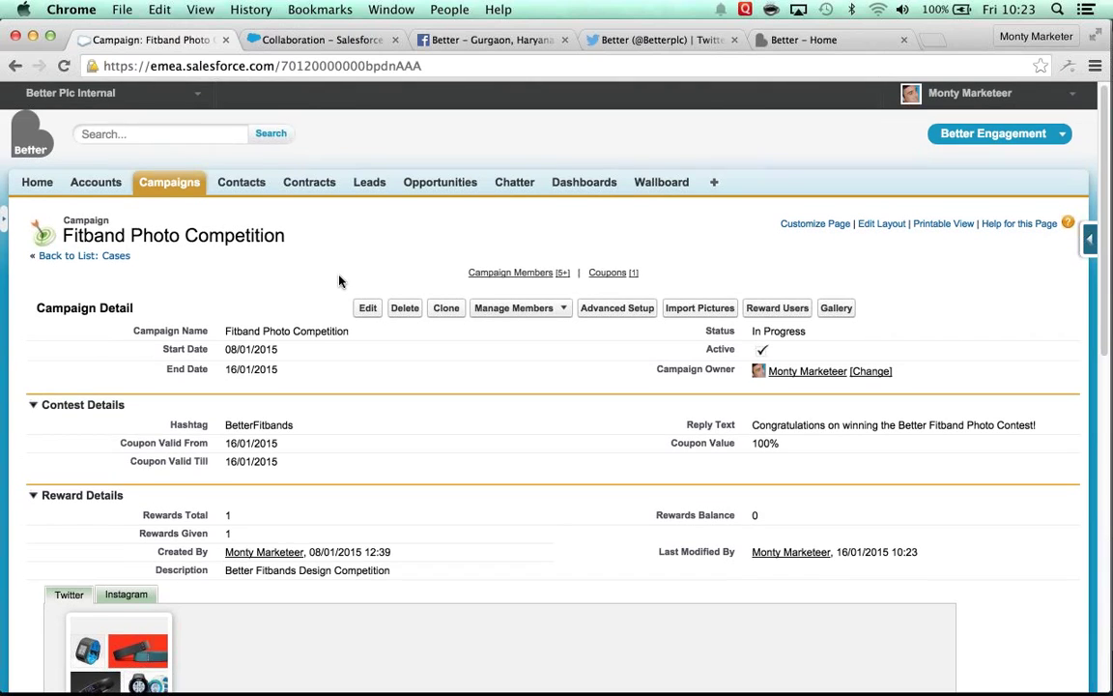
Step: Check the Campaign Members and QR-code Coupons lists, then go to Contacts Home
scroll(339, 281, down, 4)
scroll(339, 281, down, 7)
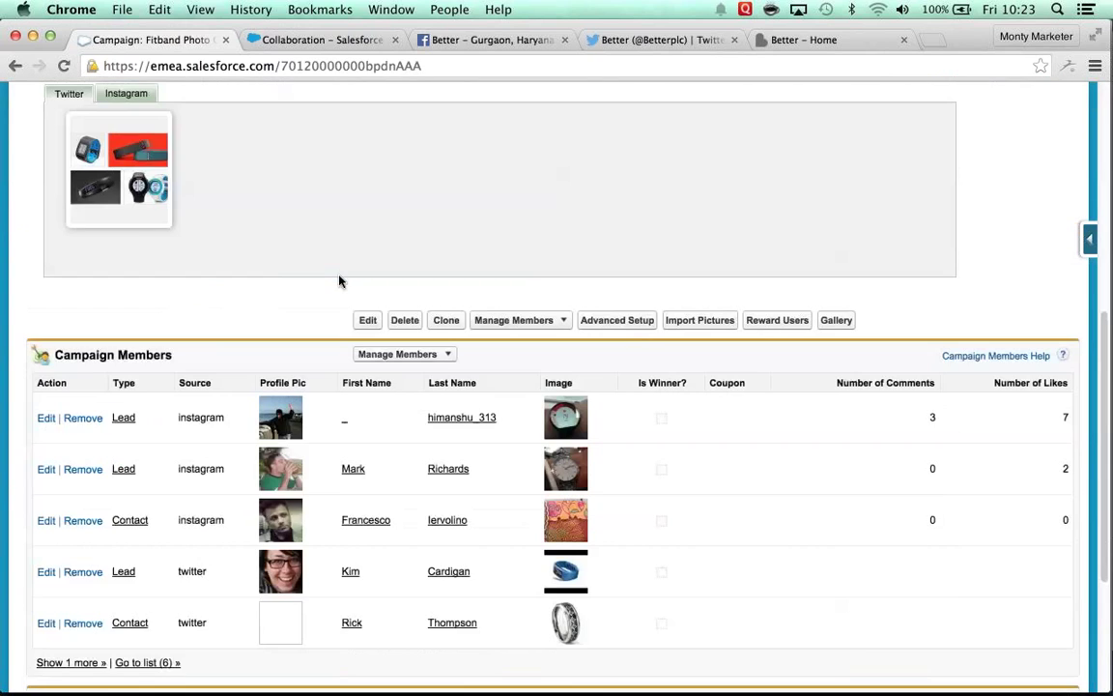
scroll(339, 281, down, 5)
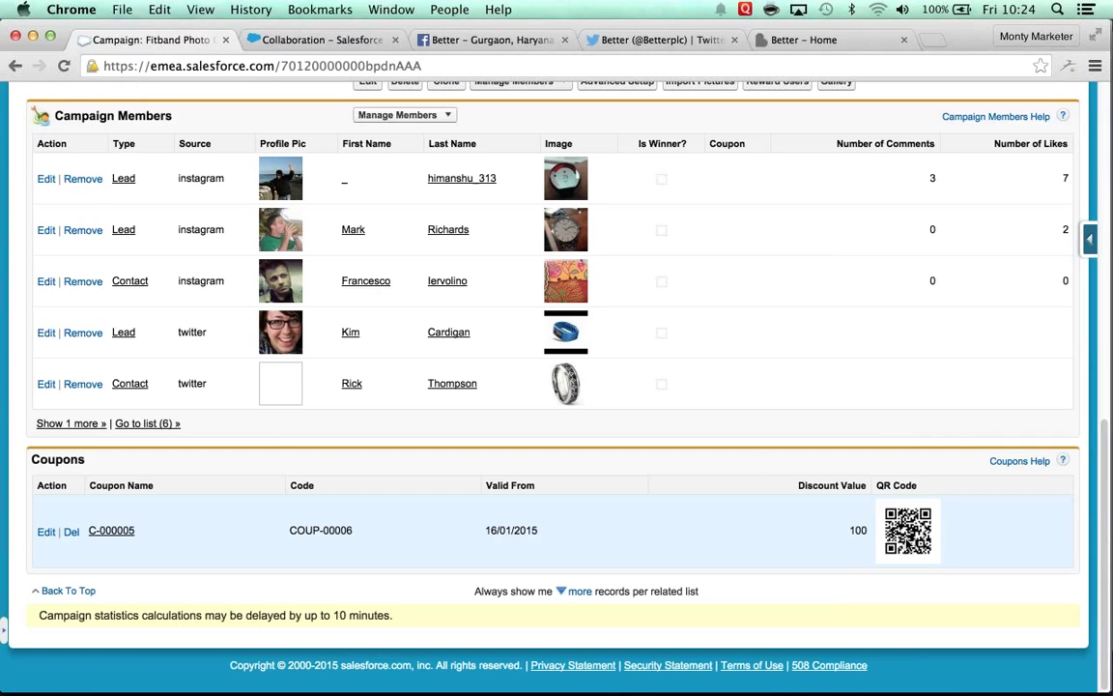
scroll(497, 451, up, 10)
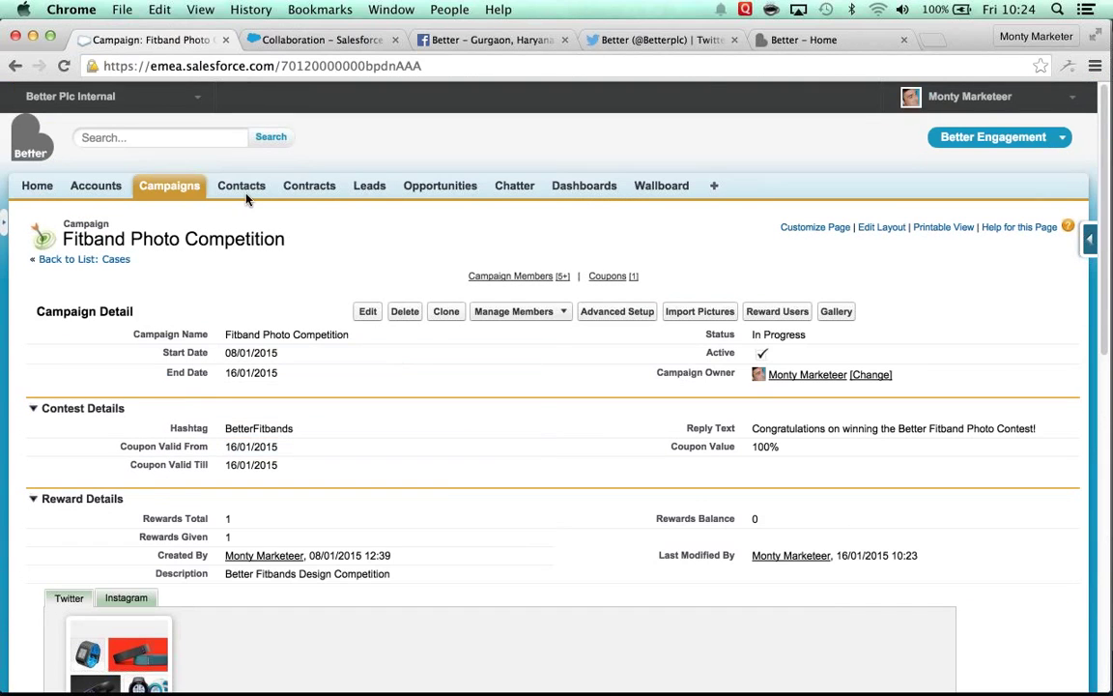
click(242, 188)
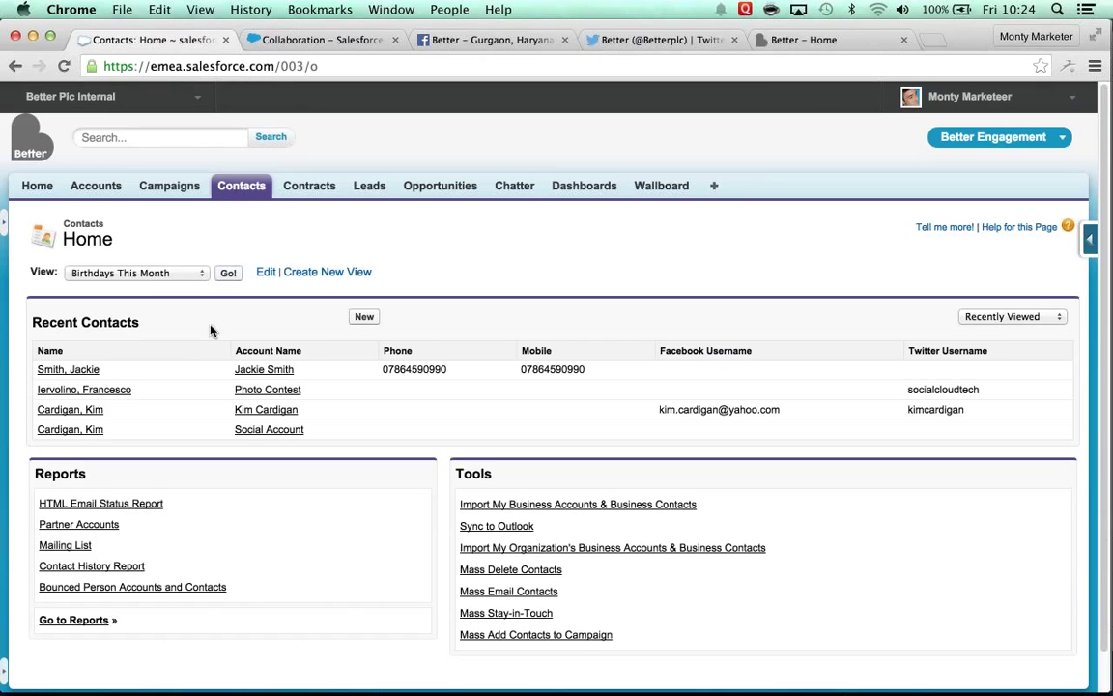
Step: Open the Photo Contest contact from Recent Contacts and go to its Social Contacts page
click(119, 392)
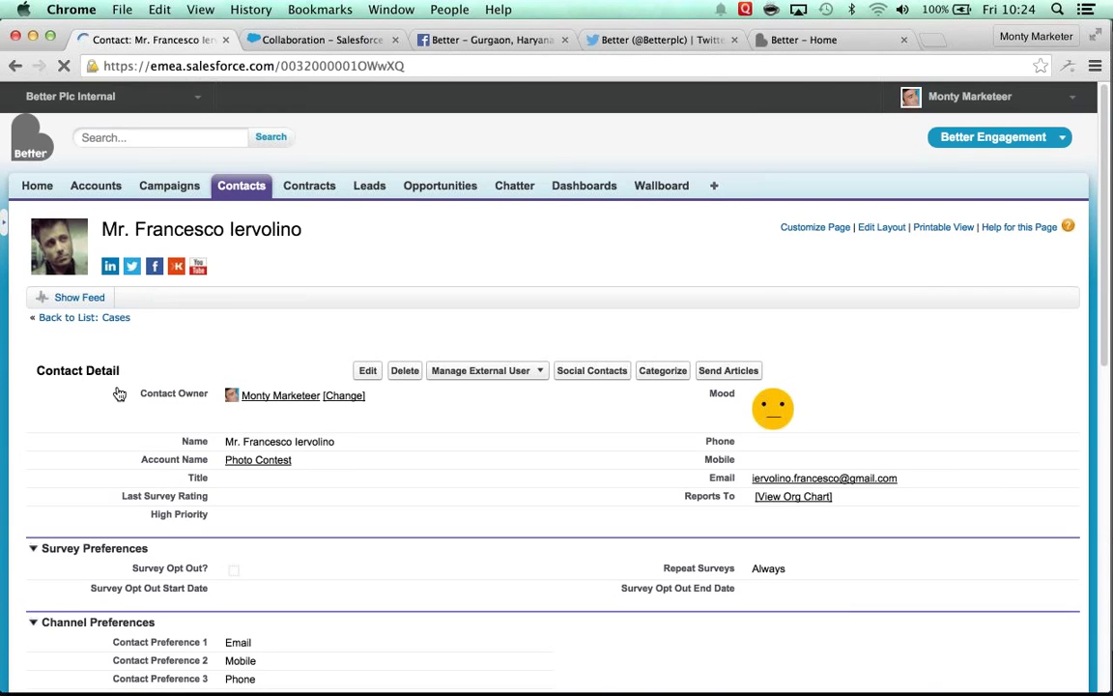
click(594, 386)
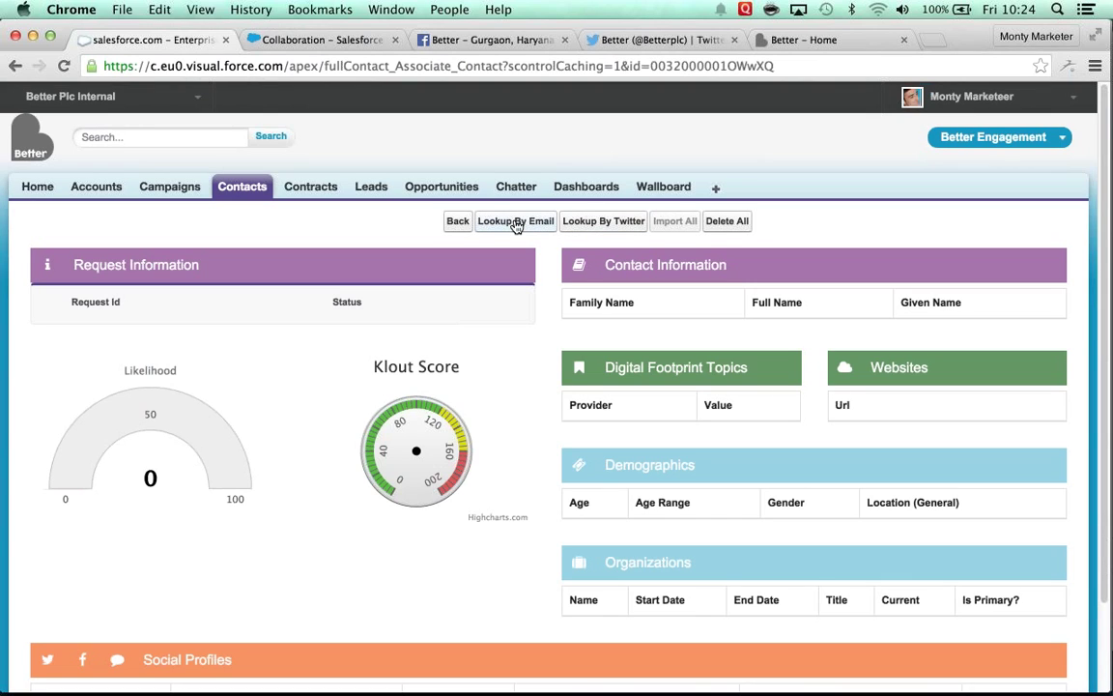
Step: Run Lookup By Email for FullContact data, then review the demographics and organizations found
click(517, 222)
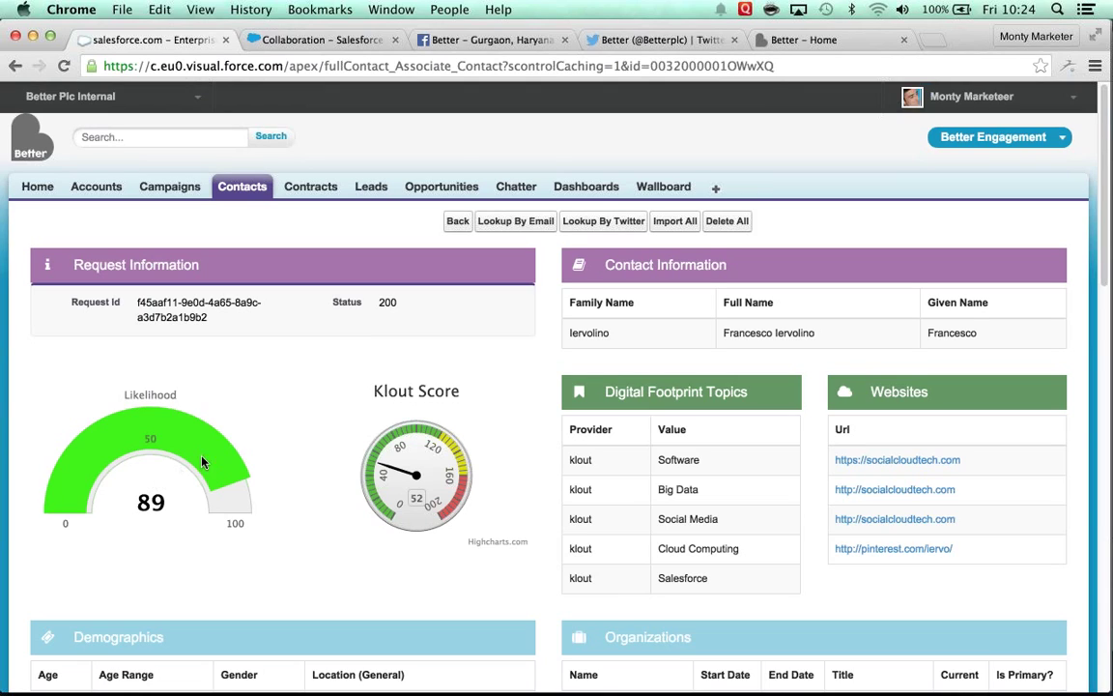
mouse_move(380, 472)
scroll(755, 444, down, 1)
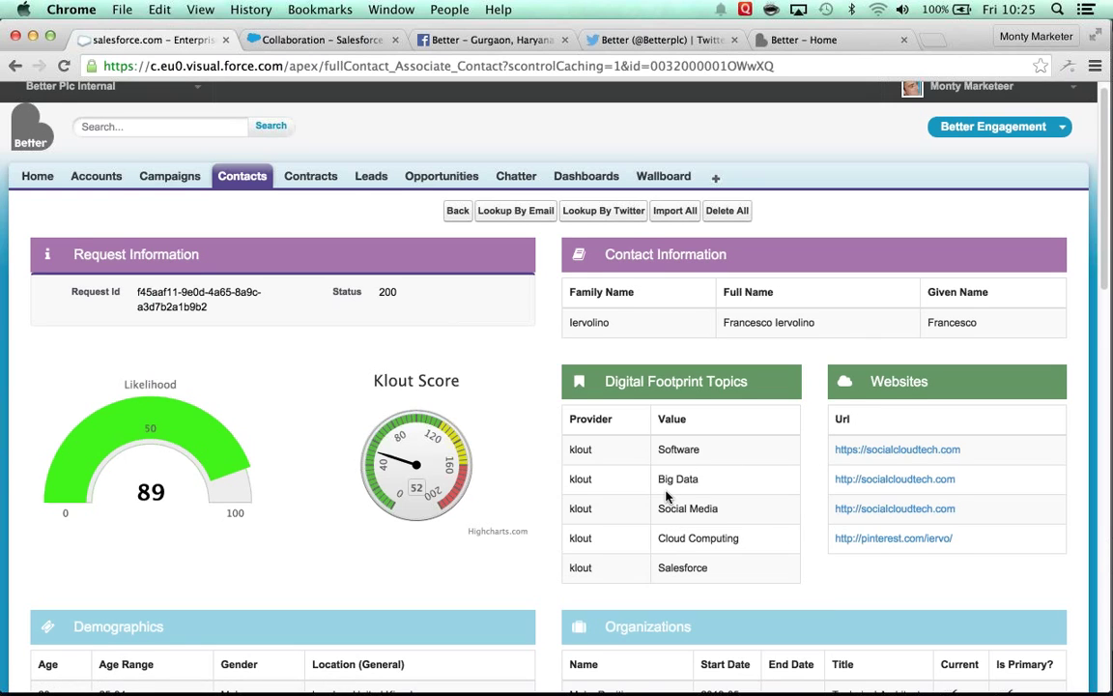
scroll(147, 592, down, 4)
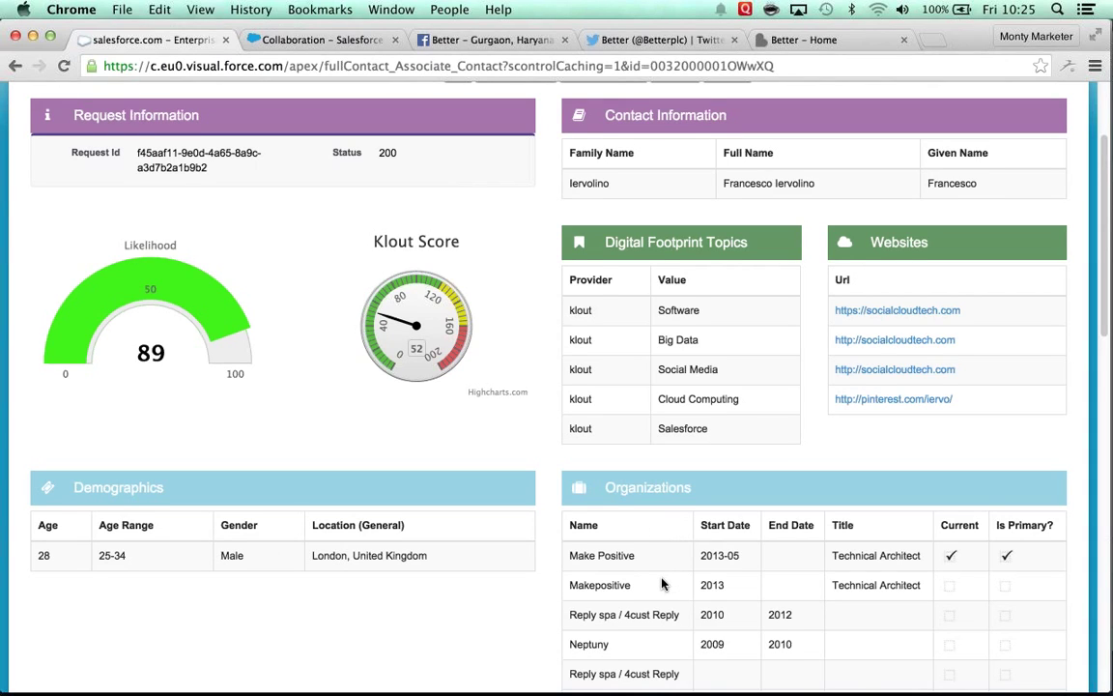
scroll(662, 582, down, 1)
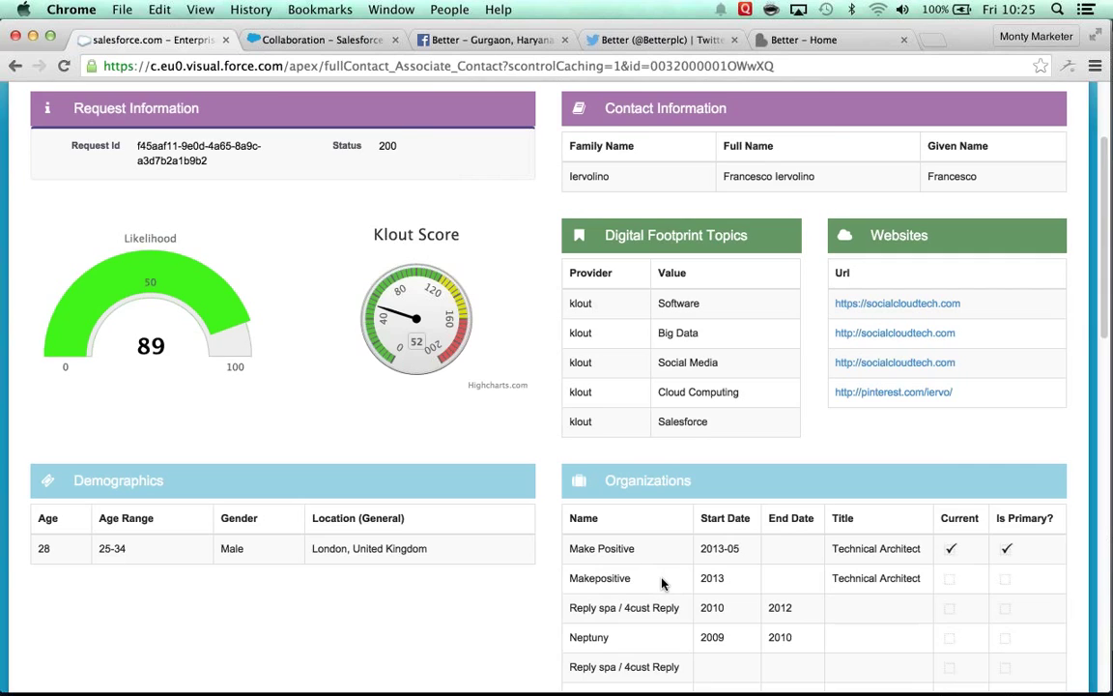
scroll(663, 583, down, 5)
scroll(662, 583, down, 4)
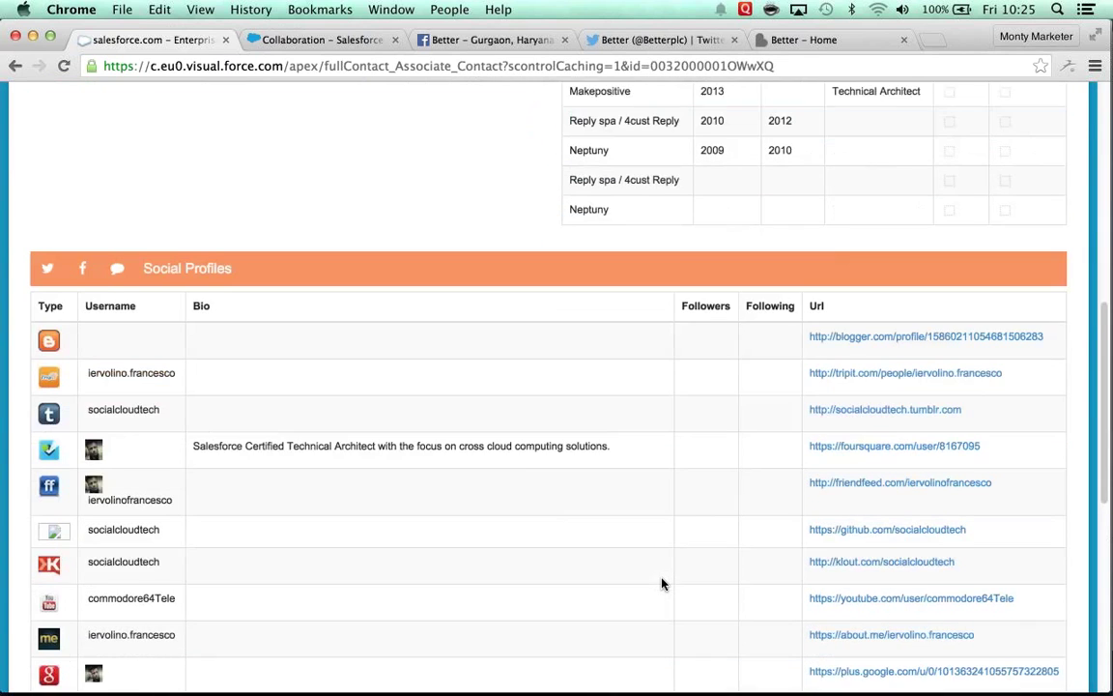
scroll(662, 583, down, 2)
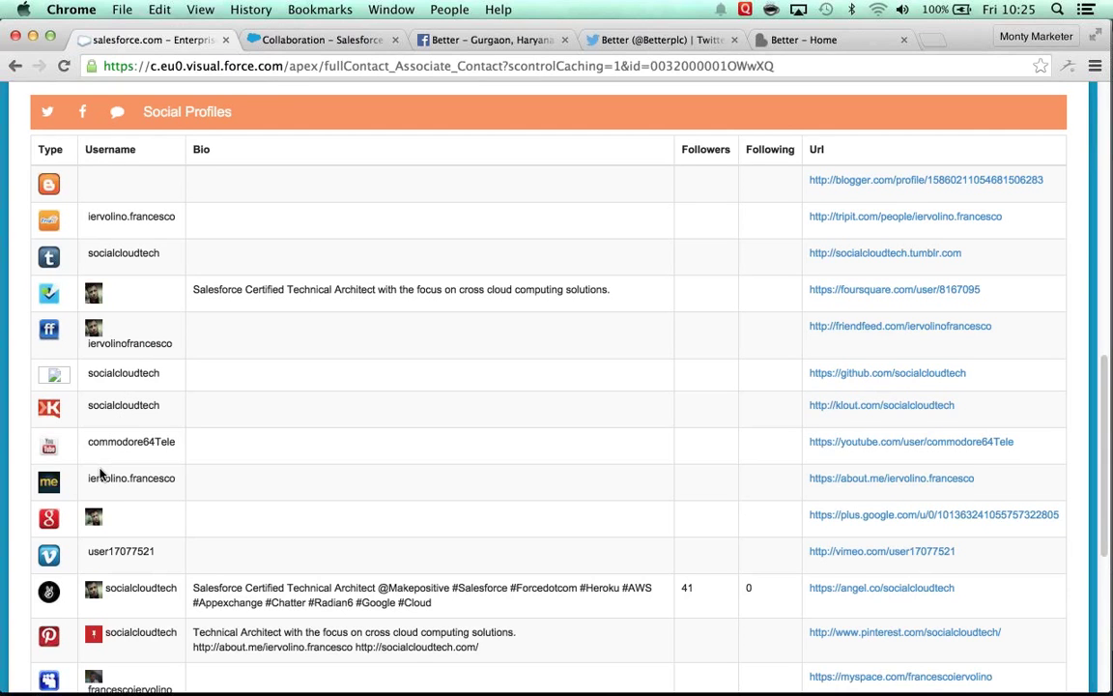
scroll(100, 473, down, 4)
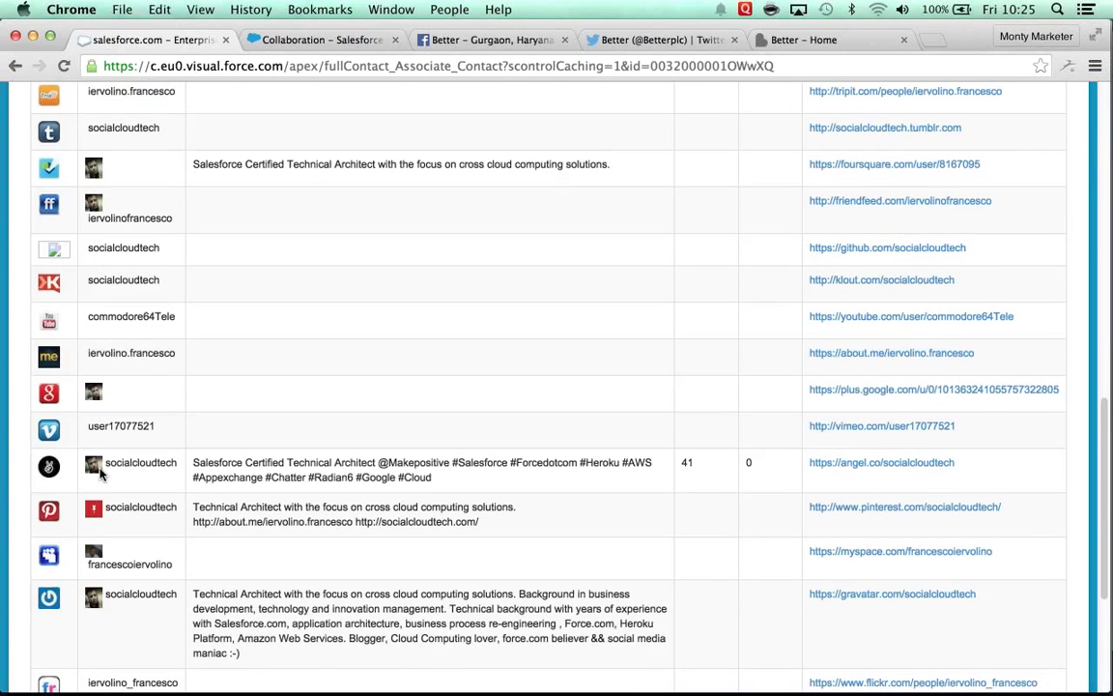
scroll(100, 474, down, 2)
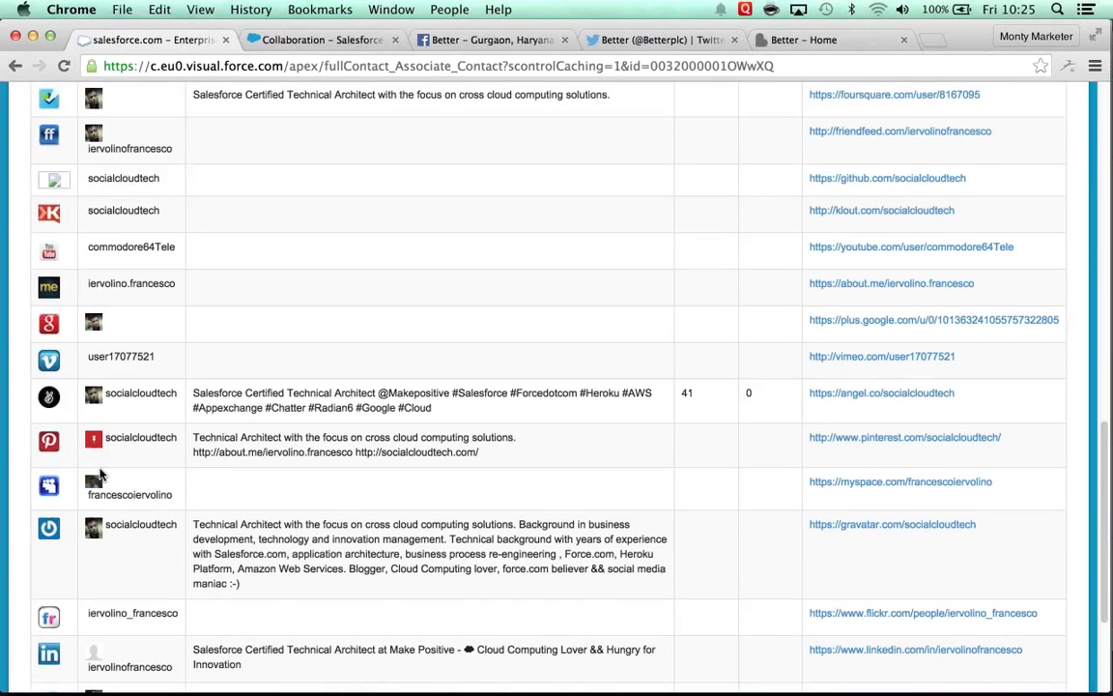
scroll(100, 474, down, 3)
scroll(100, 474, down, 3)
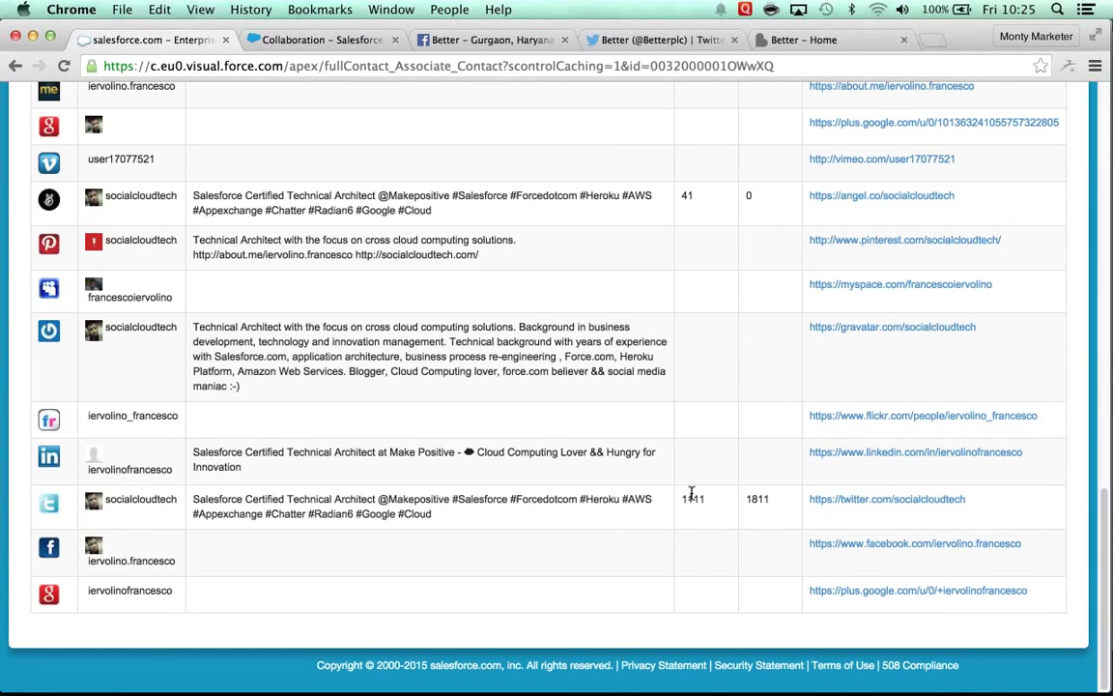
scroll(692, 495, up, 1)
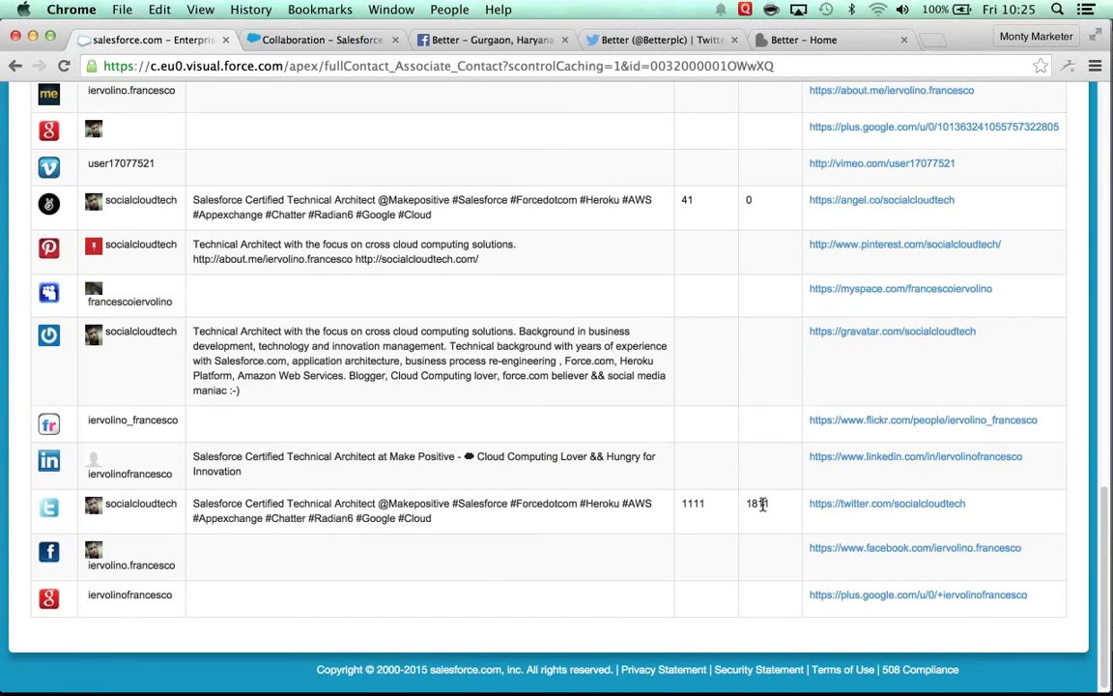
scroll(762, 503, up, 2)
scroll(762, 507, down, 2)
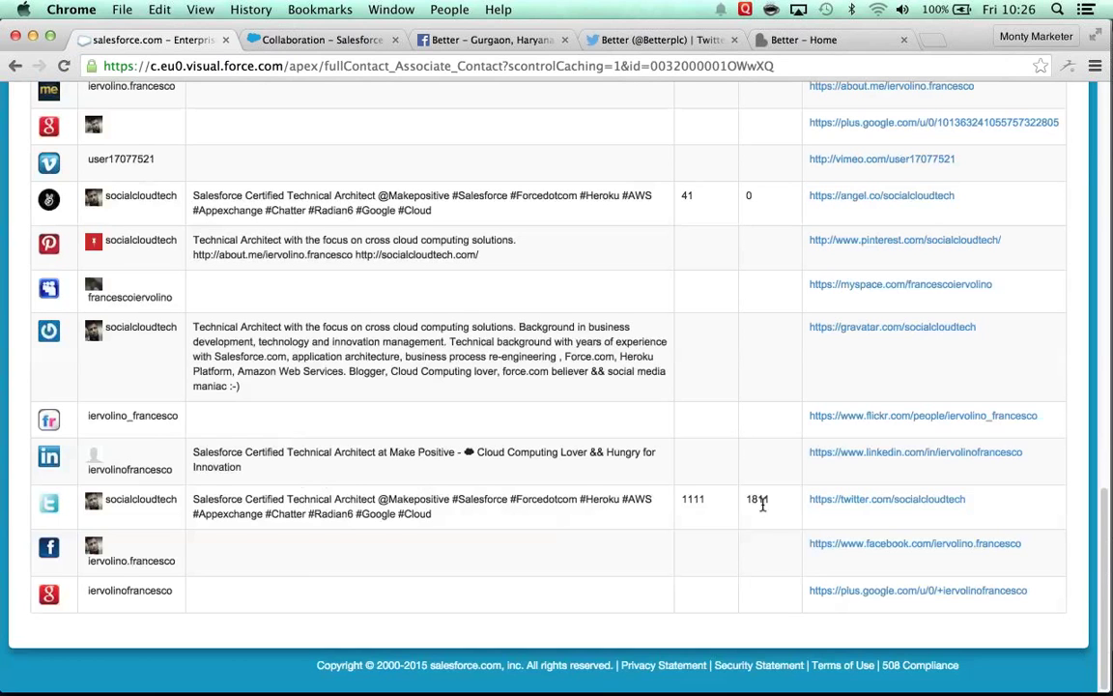
scroll(763, 503, up, 20)
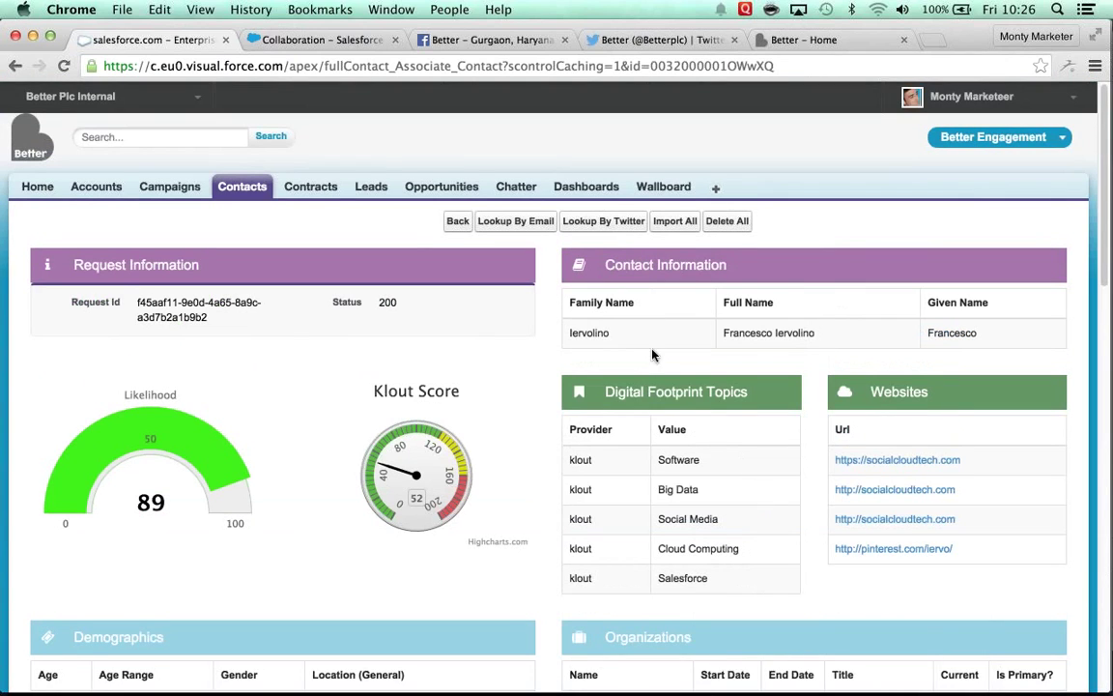
Step: Return to the contact record, show its suggested articles, and switch to the PowerPoint slideshow
click(458, 221)
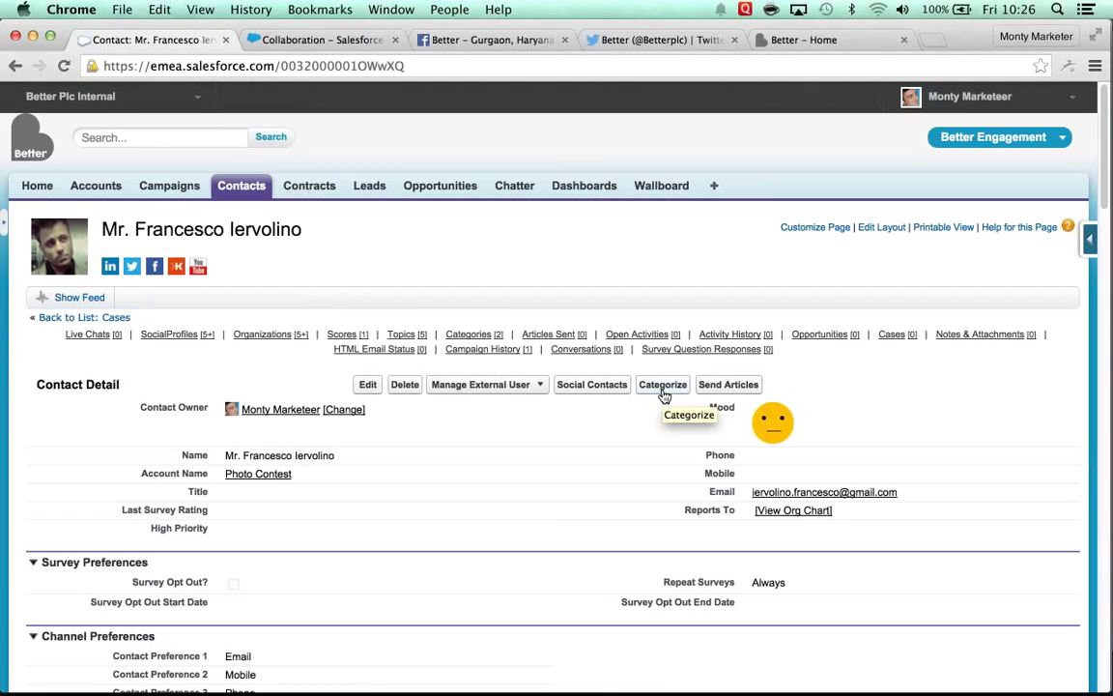
click(716, 387)
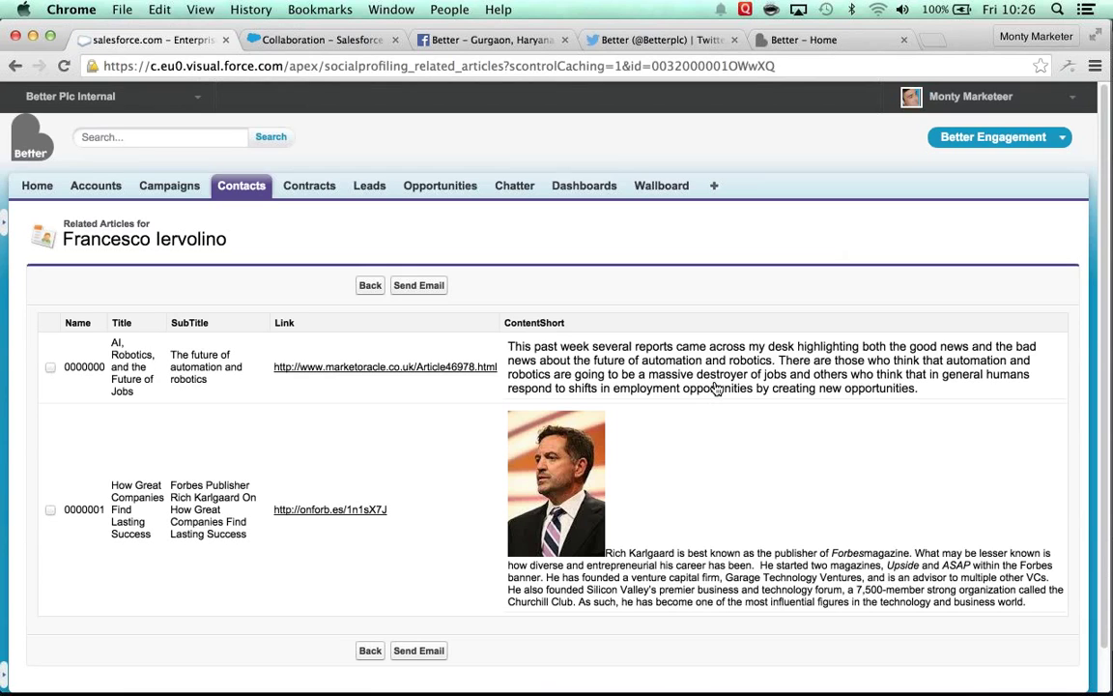
key(super+Tab)
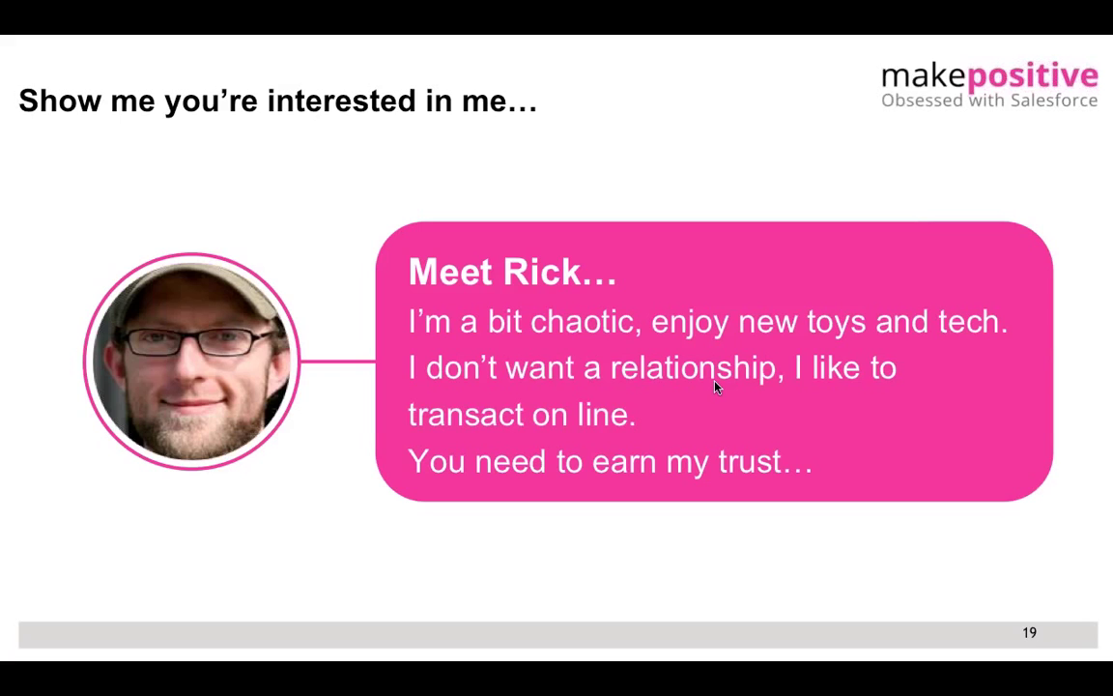
Step: Advance the slideshow past Rick's process diagram to slide 21's Challenge/Solution table
click(508, 319)
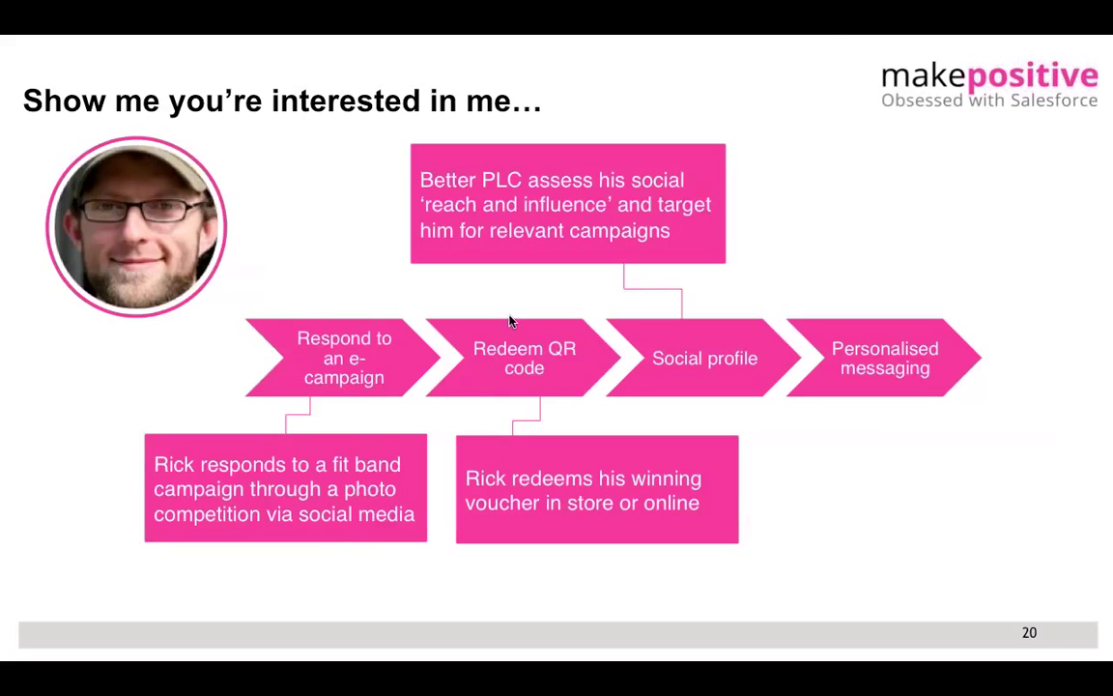
click(509, 320)
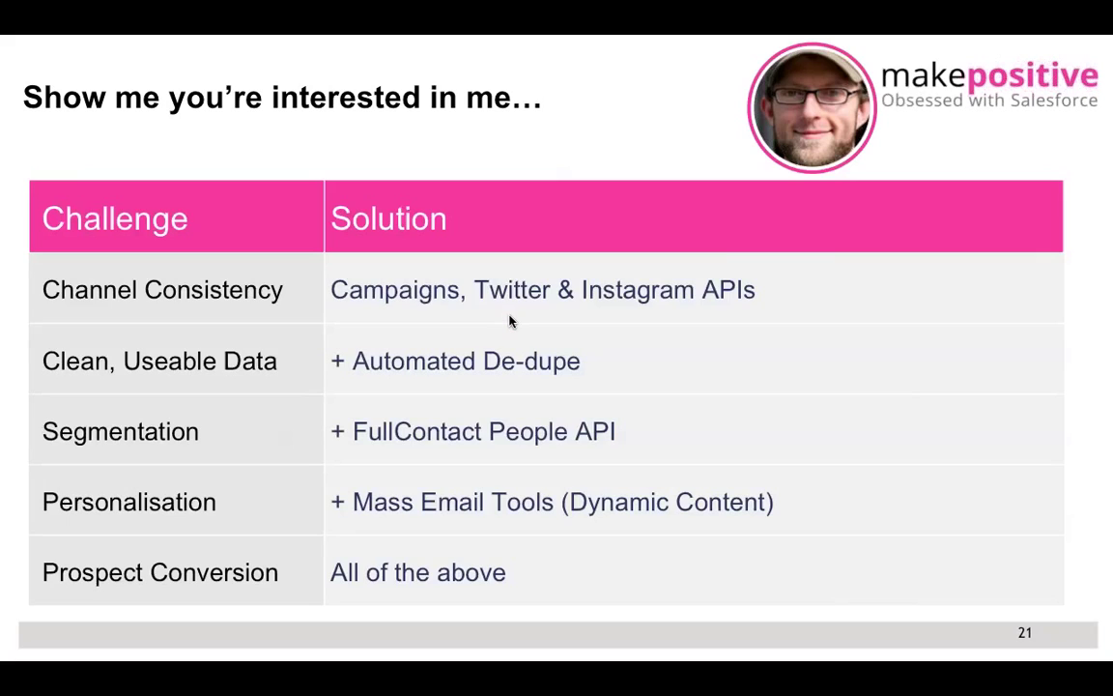
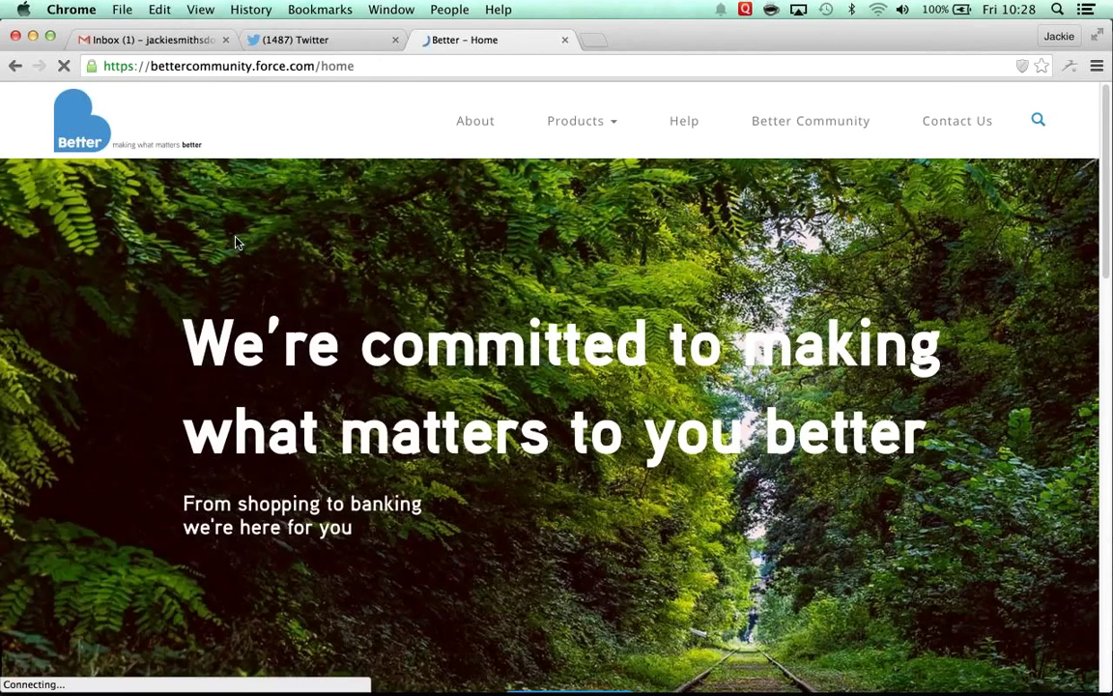
scroll(290, 290, down, 15)
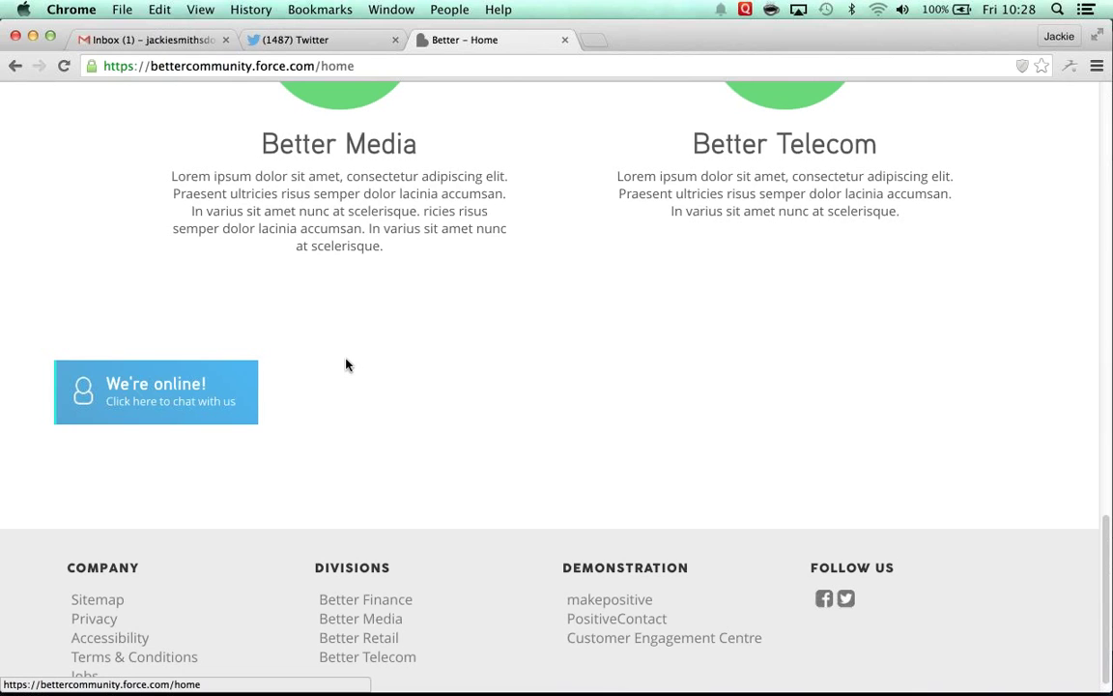
scroll(348, 365, up, 3)
scroll(348, 363, up, 3)
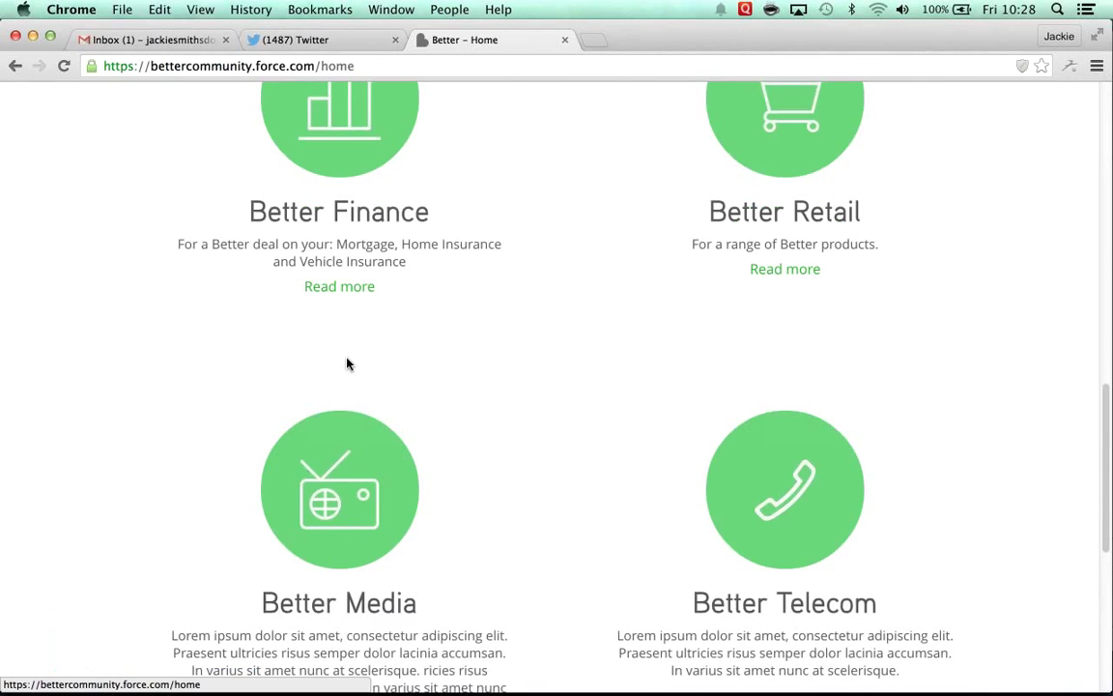
scroll(348, 364, up, 10)
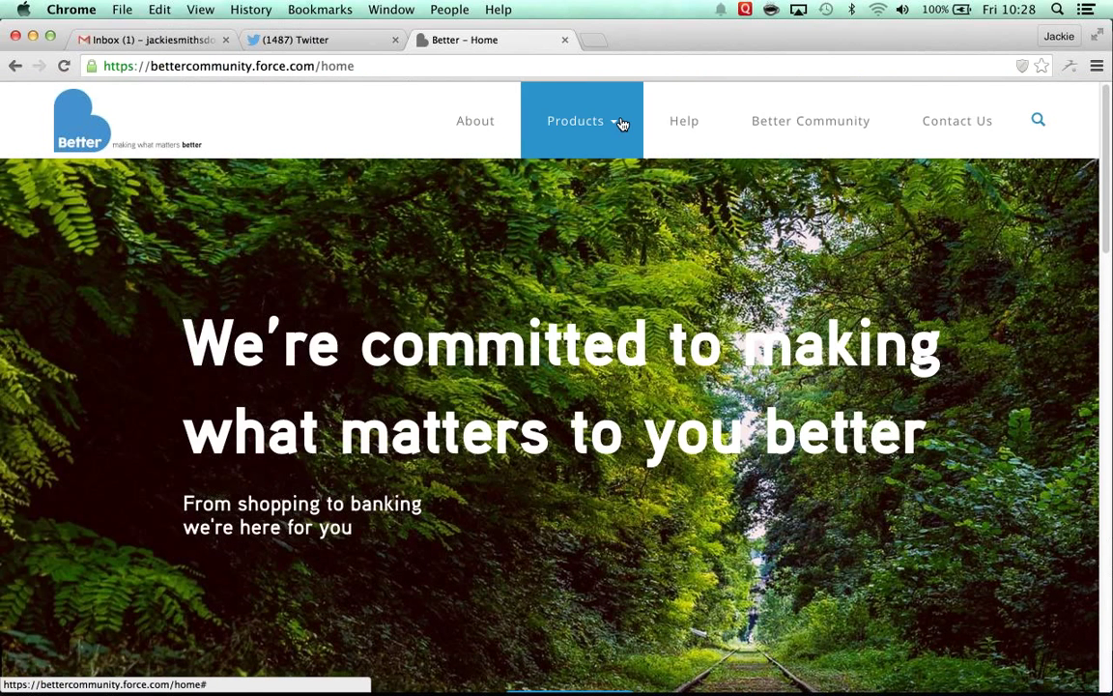
Step: Open the Retail products page and add the LED TV to the basket
mouse_move(624, 124)
click(580, 199)
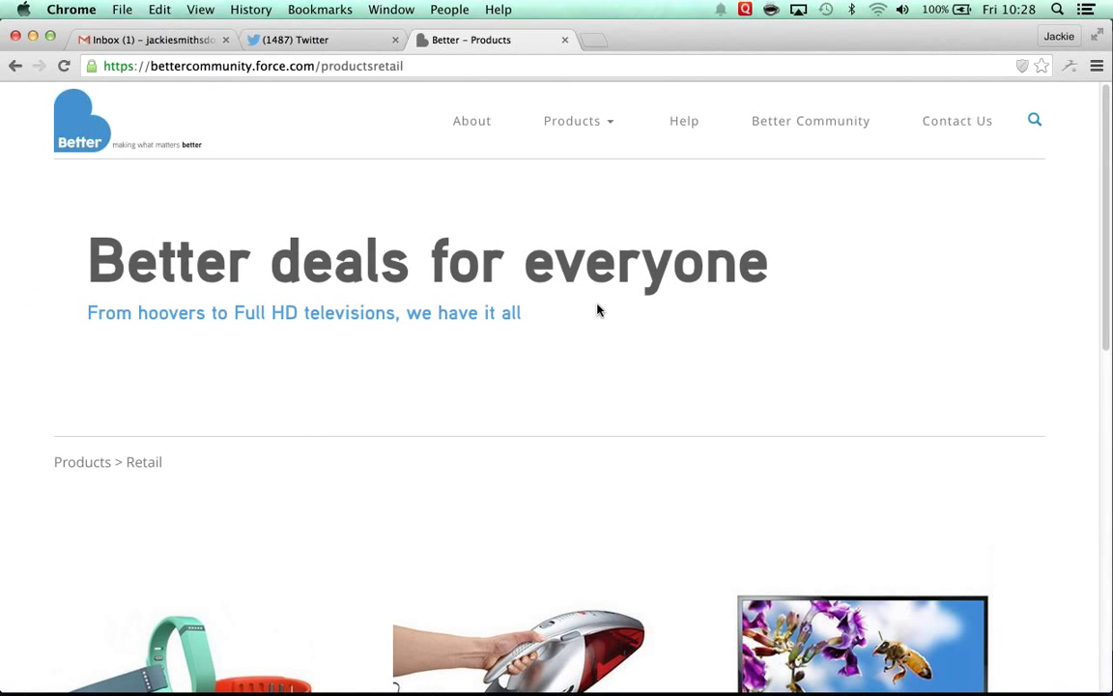
scroll(597, 310, down, 5)
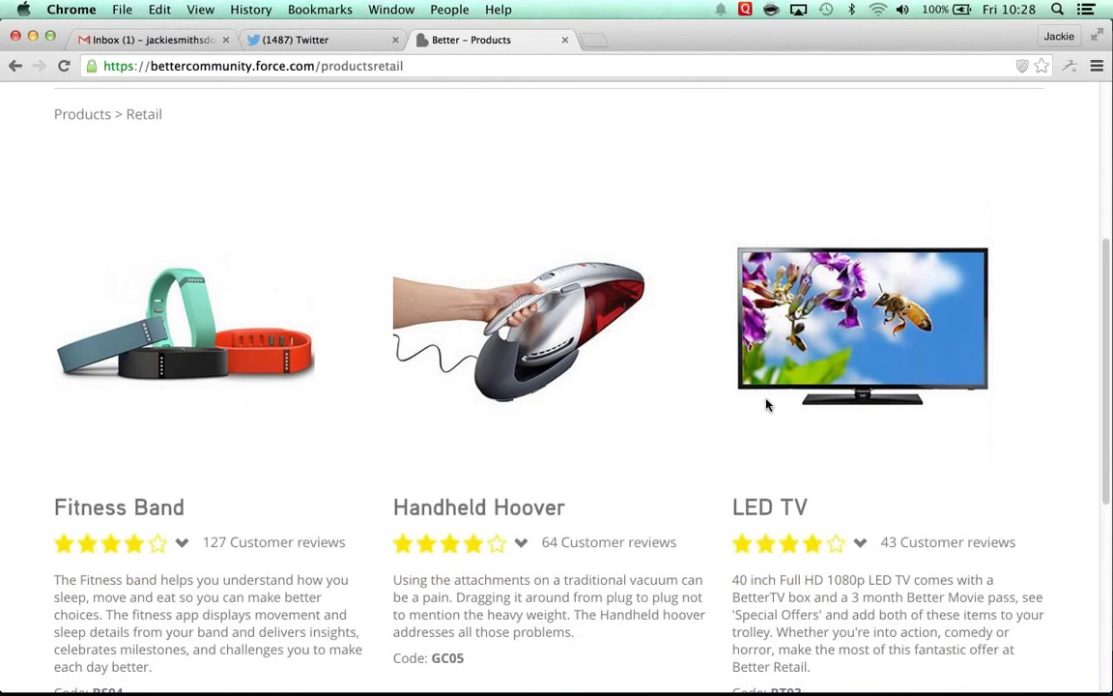
scroll(766, 404, down, 2)
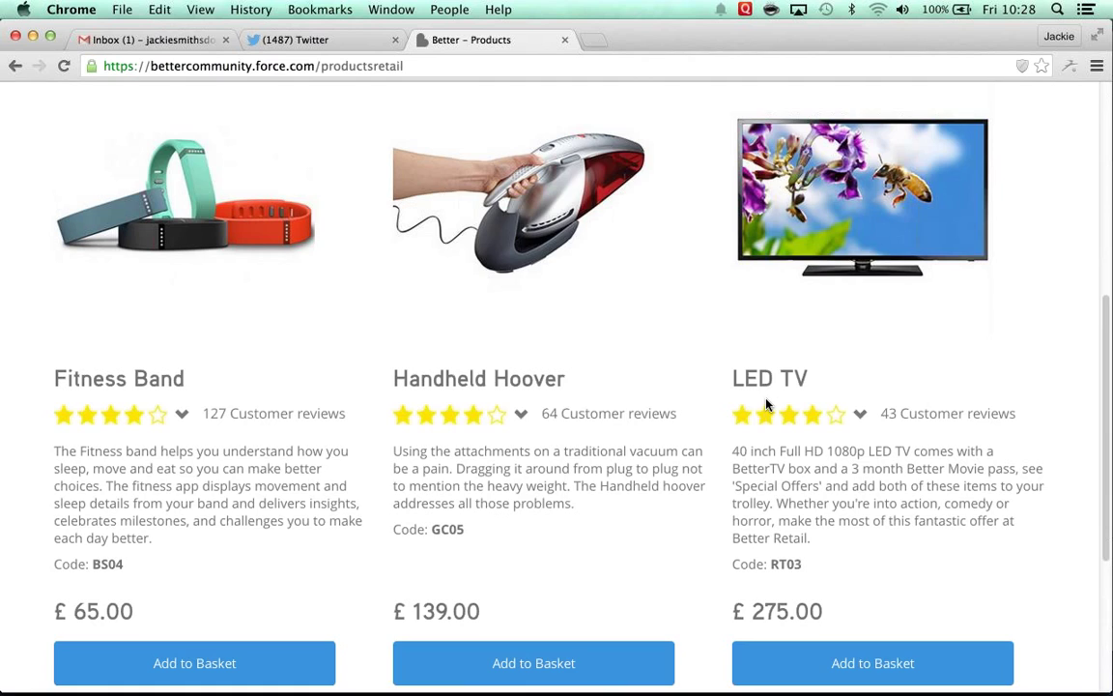
scroll(766, 404, down, 1)
click(857, 596)
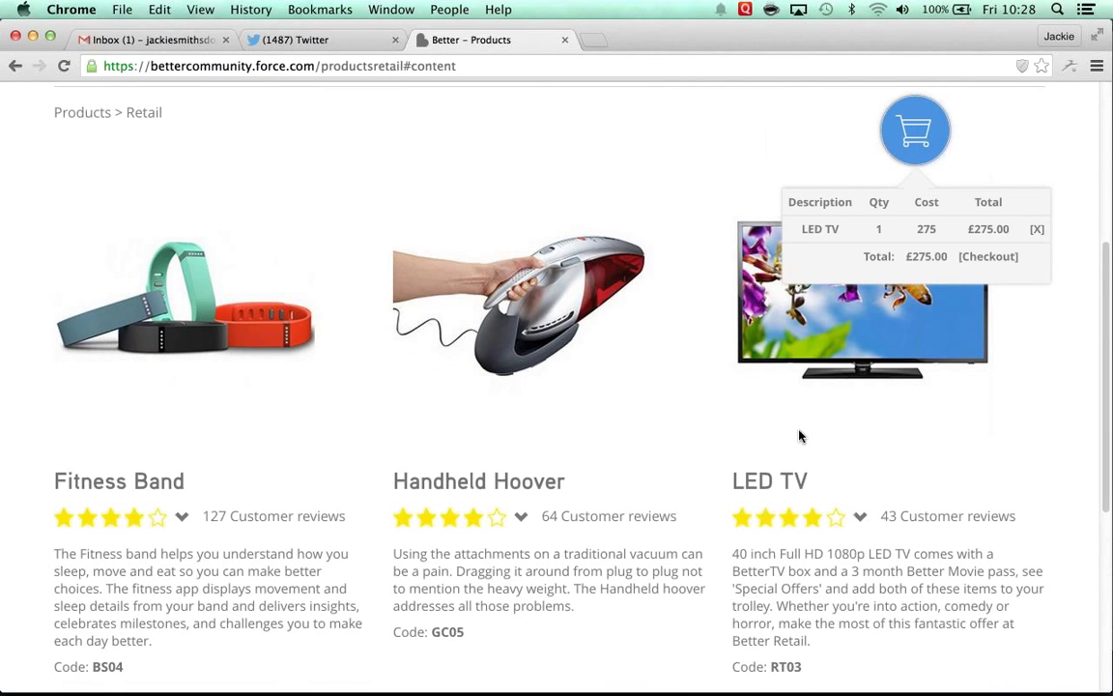
Step: Scroll down to the Live Chat popup and select its limited-offer LED TV message
scroll(800, 436, down, 1)
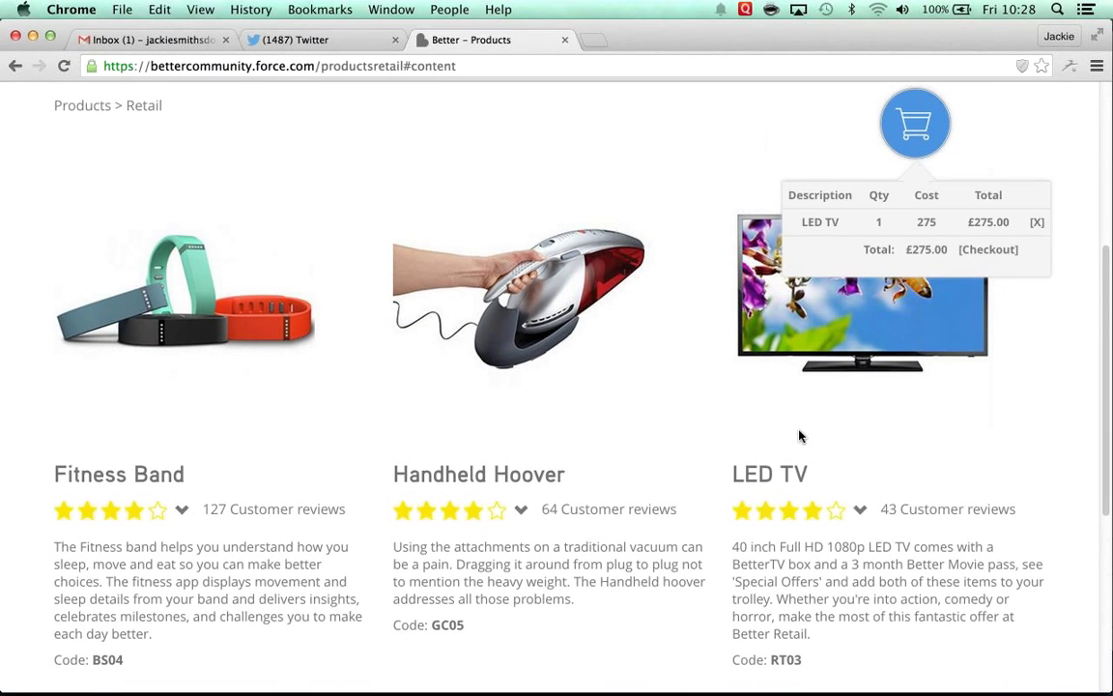
scroll(799, 436, down, 3)
scroll(799, 431, down, 4)
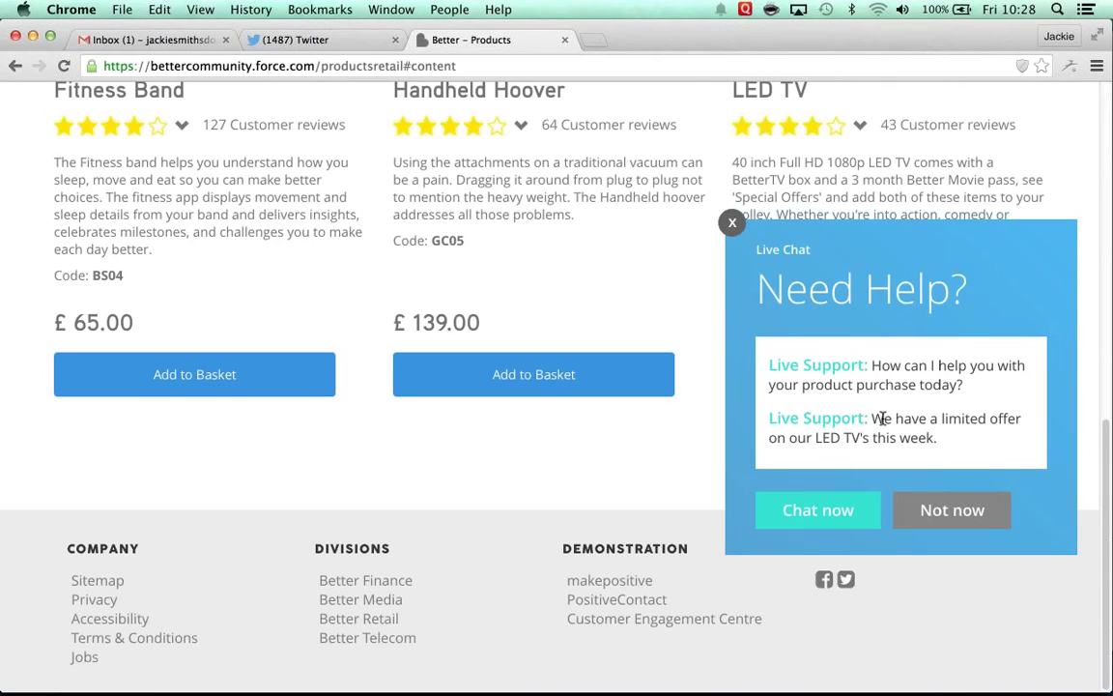
double_click(773, 418)
drag(824, 428, 945, 432)
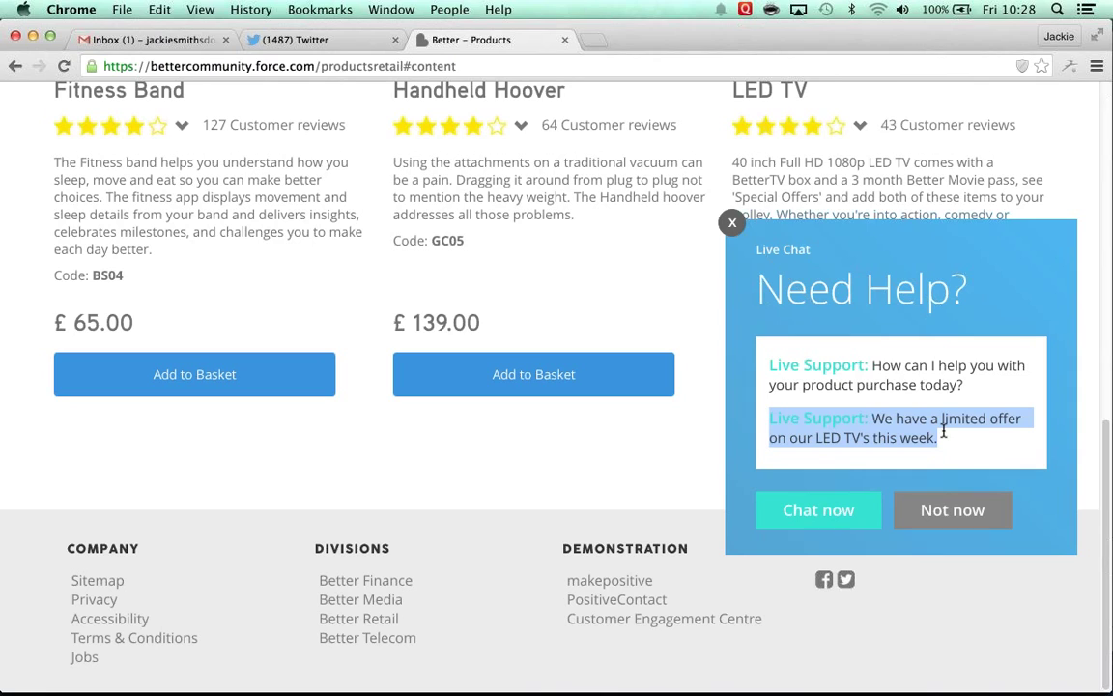
Step: Request a live chat with the customer's name, e-mail and 'Hi, can you tell me what the delivery times are for the TV ?'
click(819, 514)
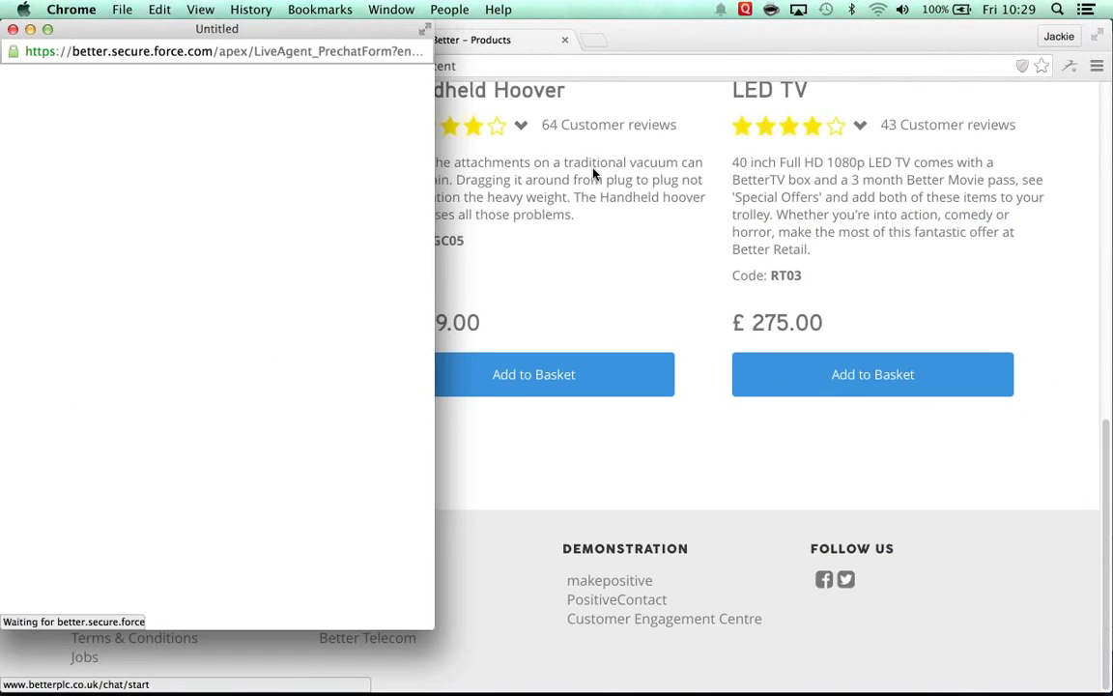
key(XF86AudioRaiseVolume)
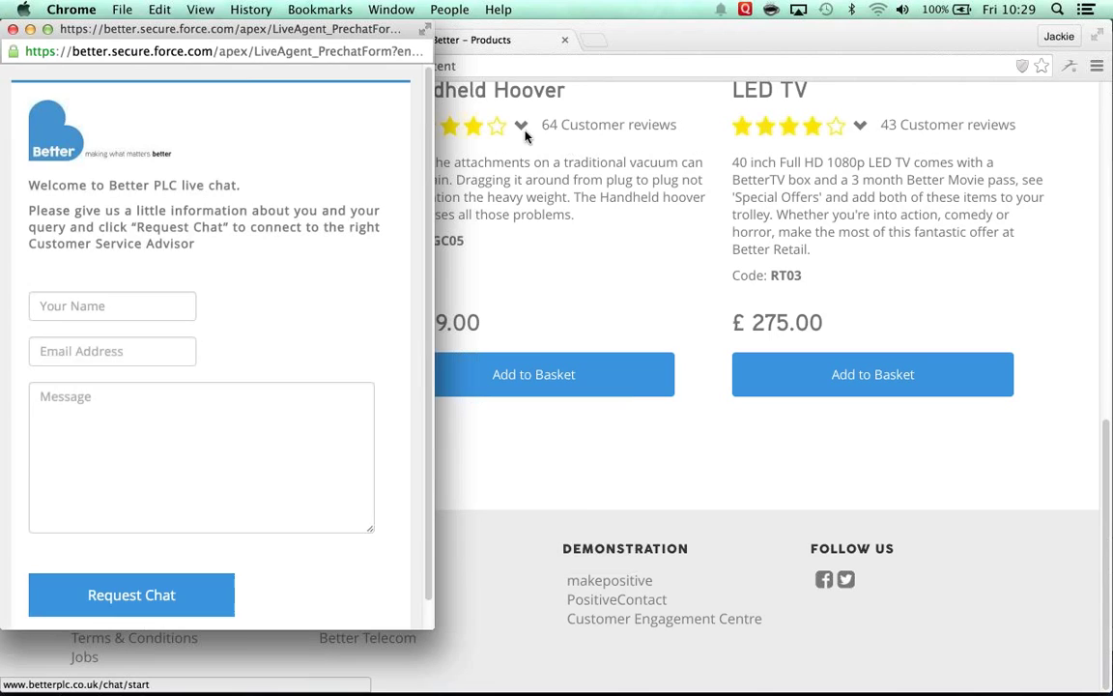
click(119, 304)
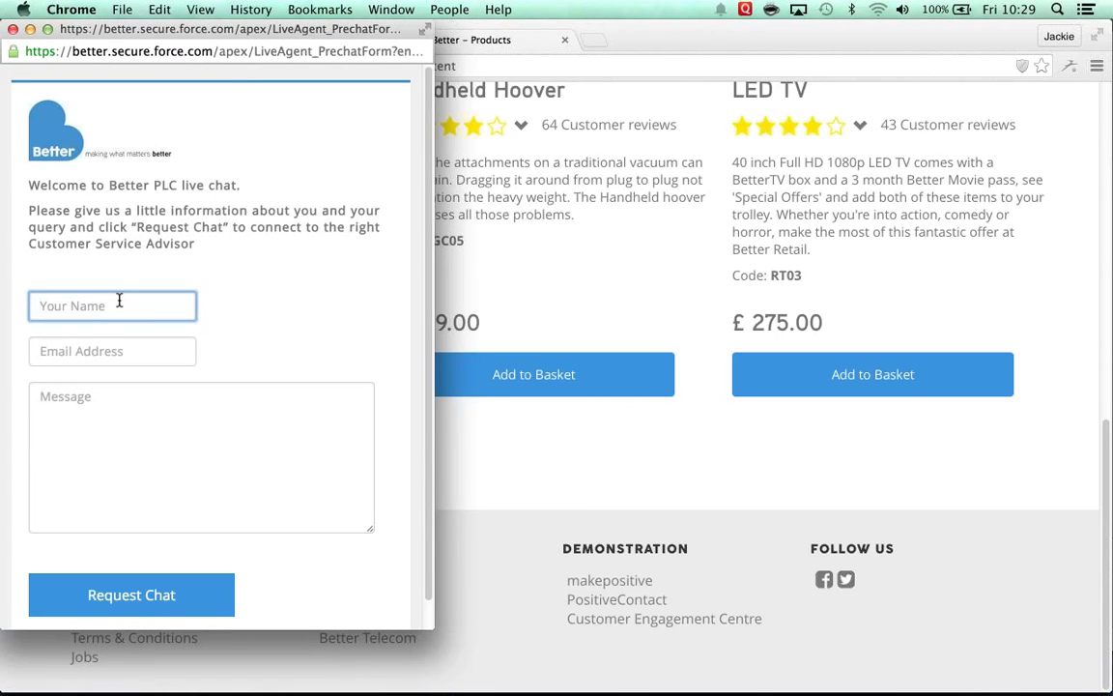
text(jack)
key(Down)
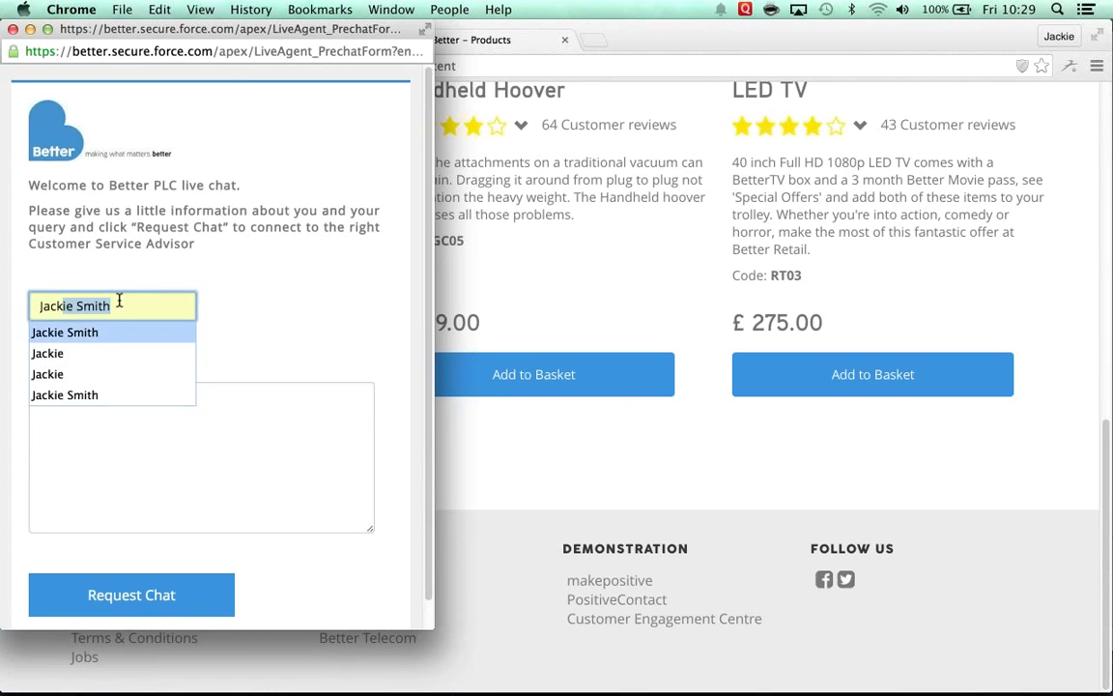
key(Tab)
text(jac)
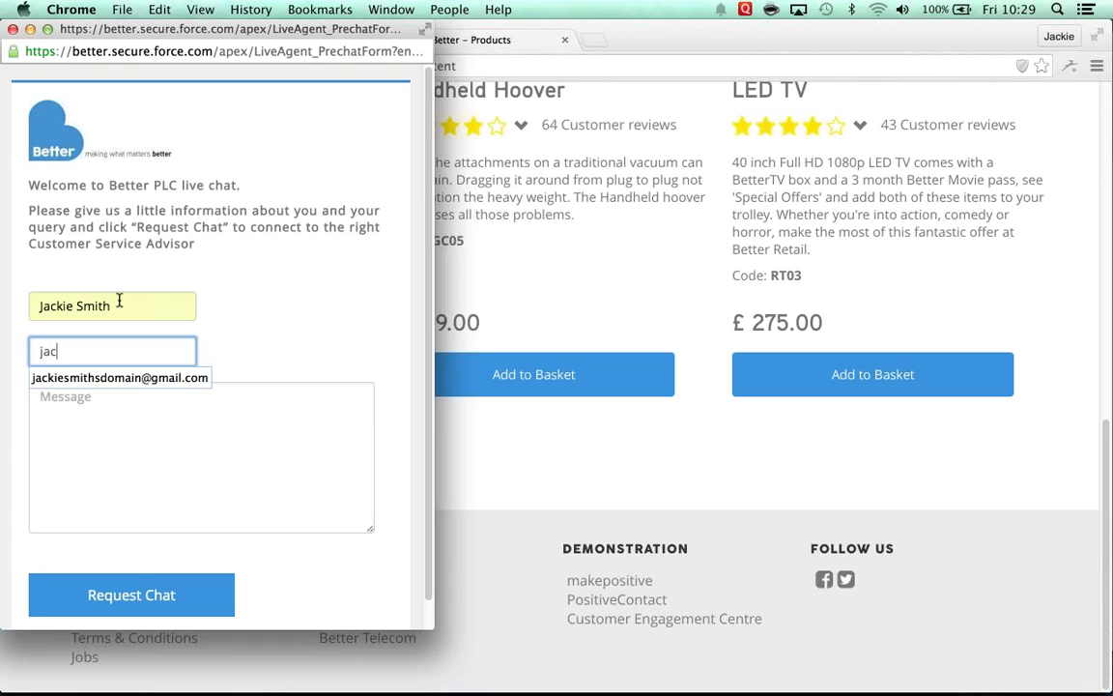
key(Down)
key(Tab)
text(Hi)
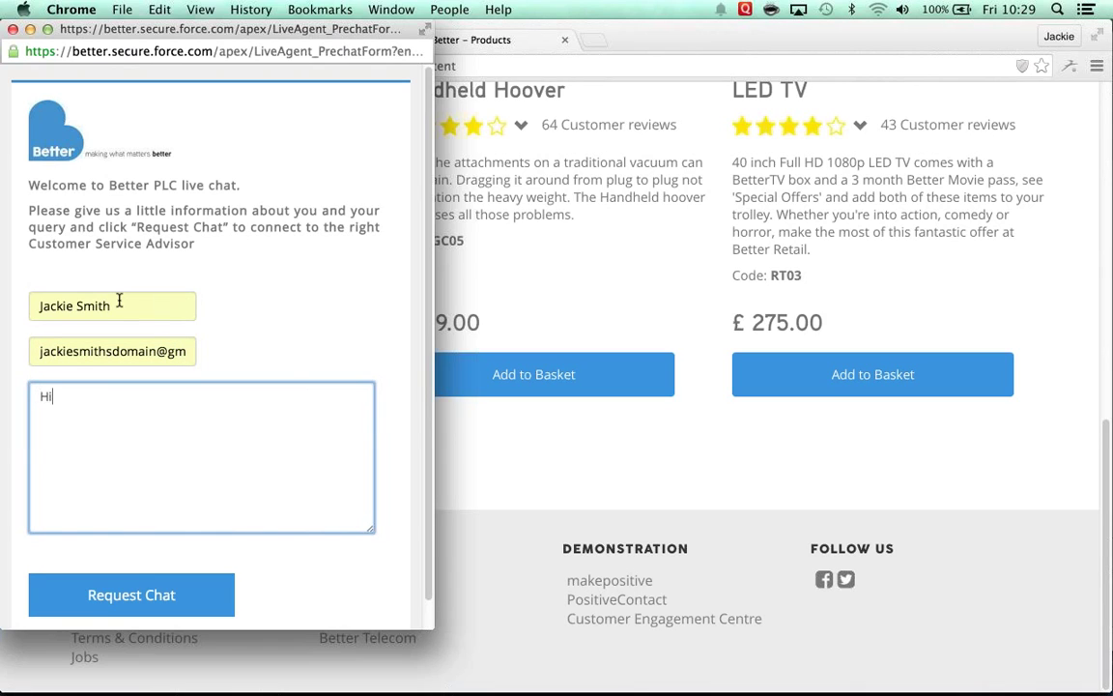
text(, can you tell me what the )
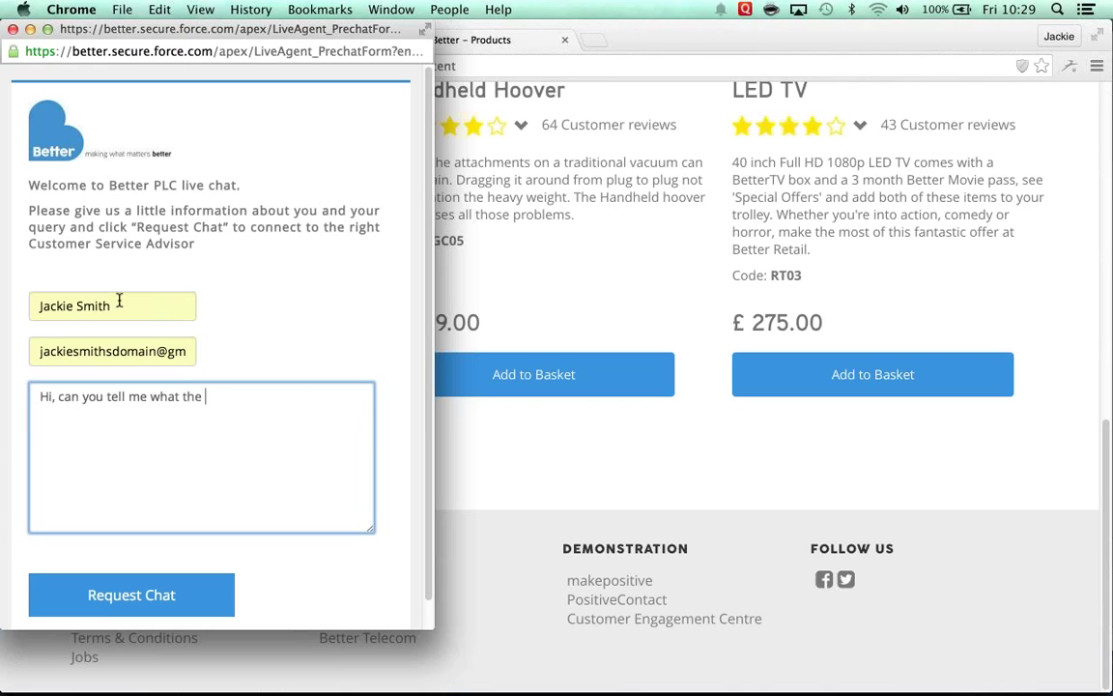
text(delivery times a)
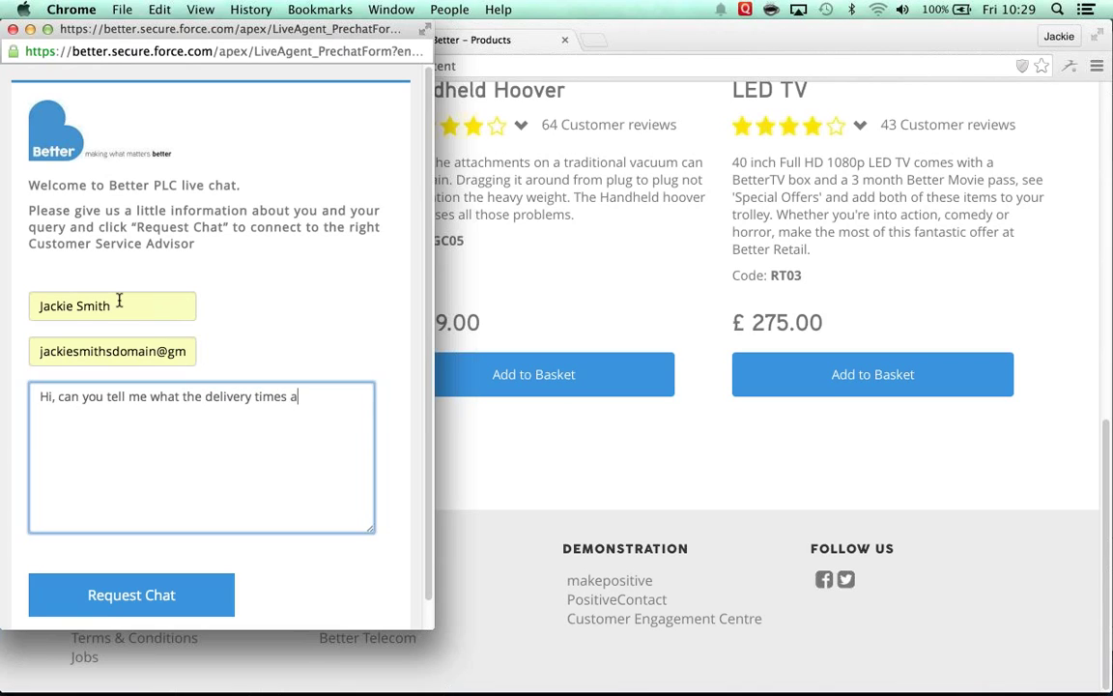
text(re for the TV ?)
click(131, 587)
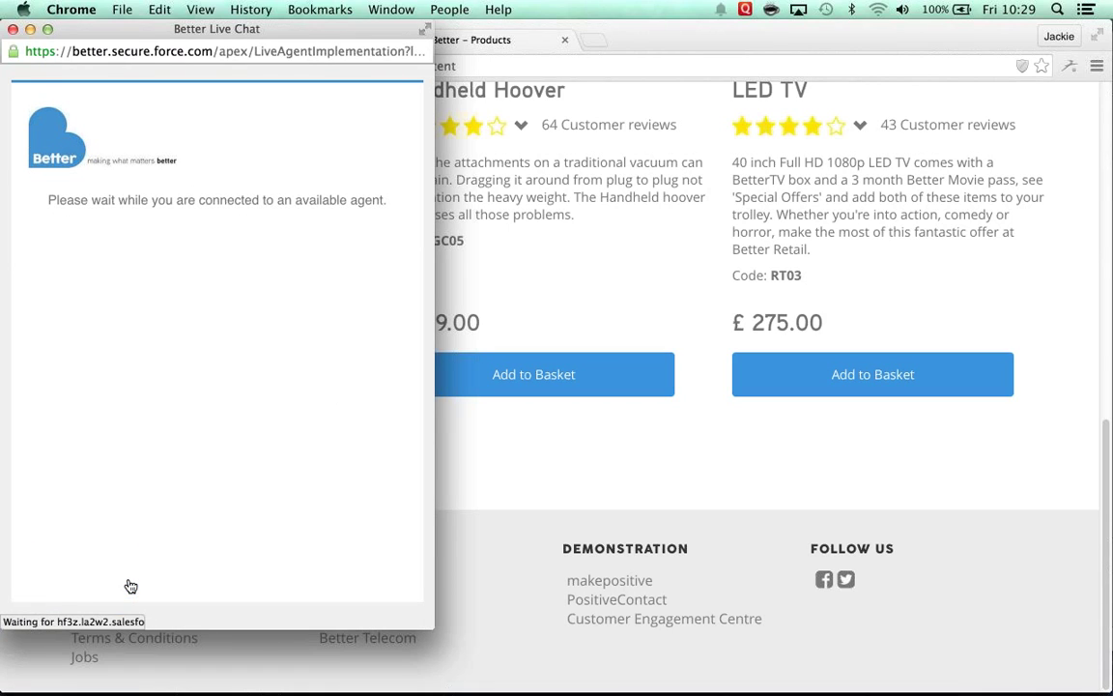
Step: Switch to the advisor's browser profile and show the incoming live chat requests
click(446, 12)
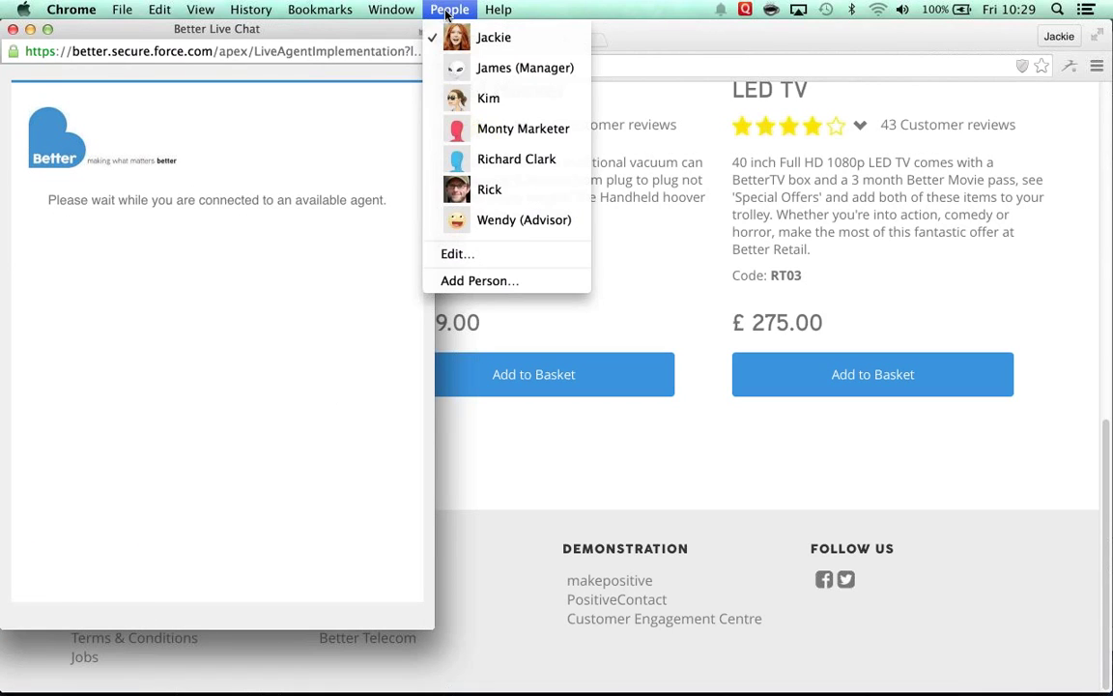
click(514, 221)
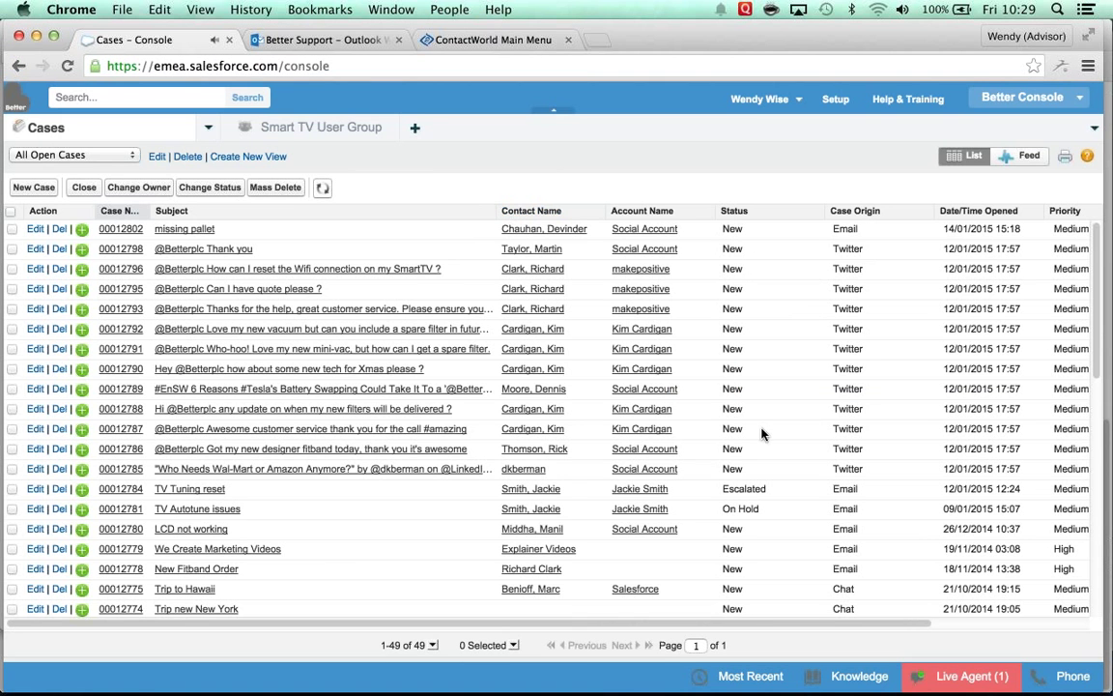
click(966, 675)
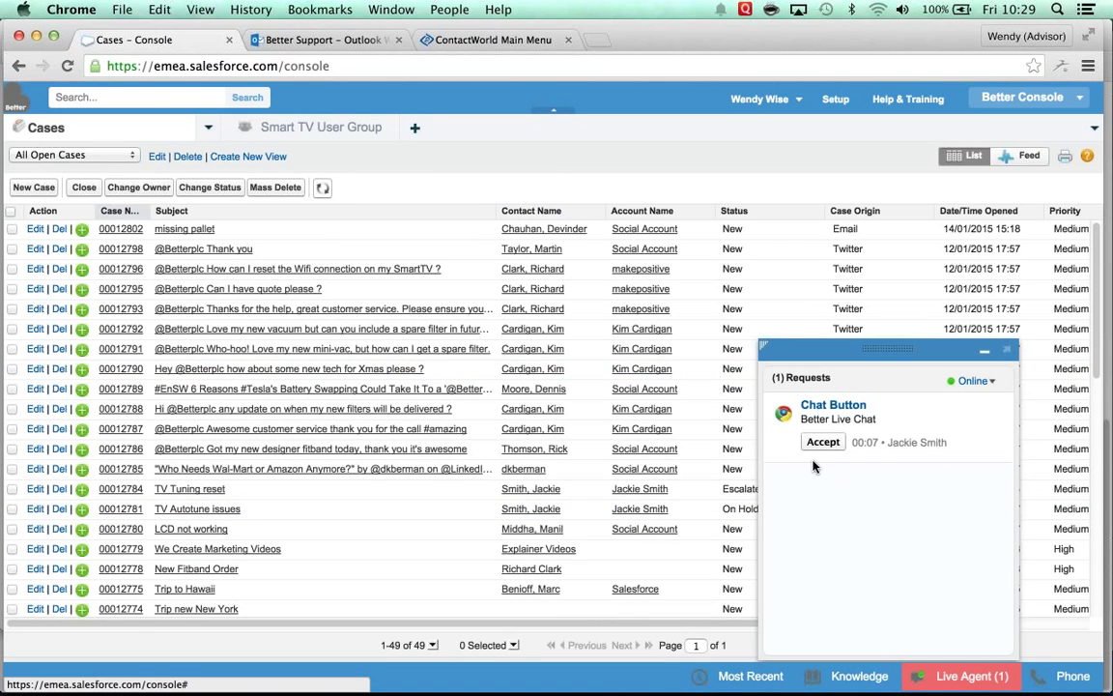
Step: Accept the incoming Chat Button request in the Live Agent panel
mouse_move(829, 450)
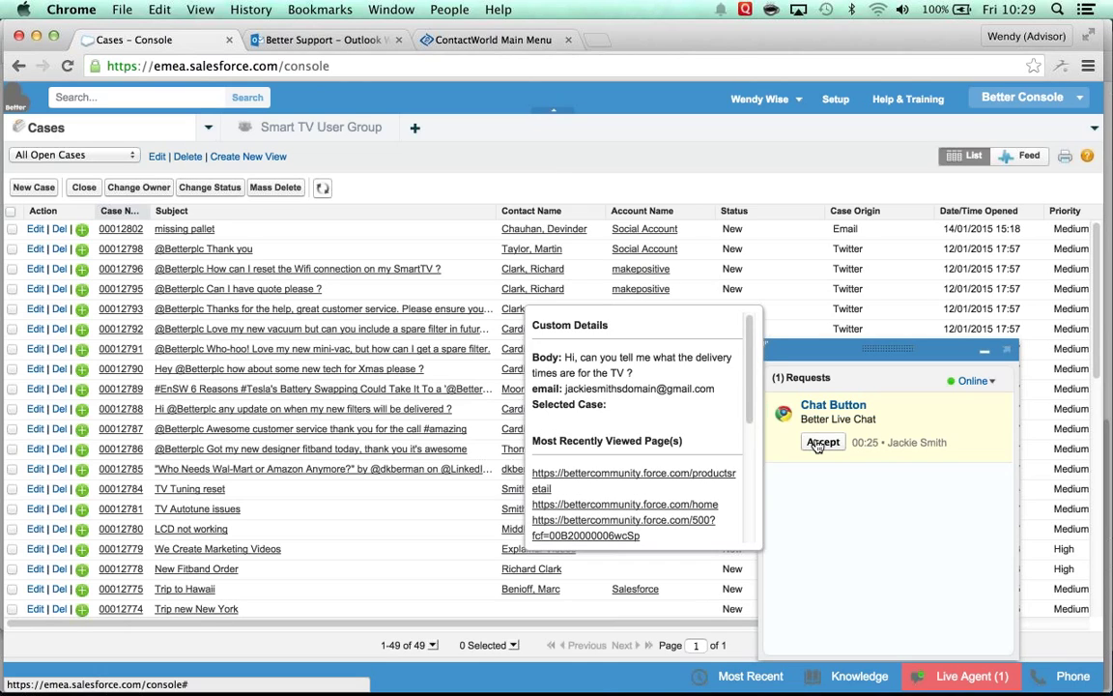
click(821, 443)
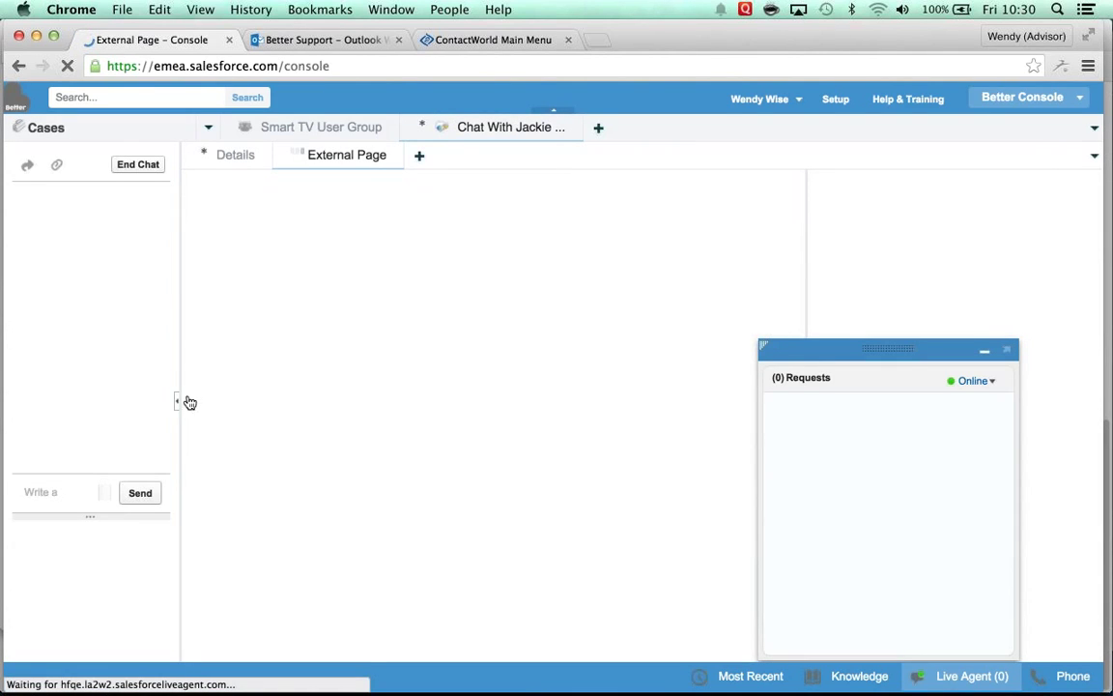
Step: Greet the customer by name and send 'Let me just check that for you' across two chat messages
click(53, 492)
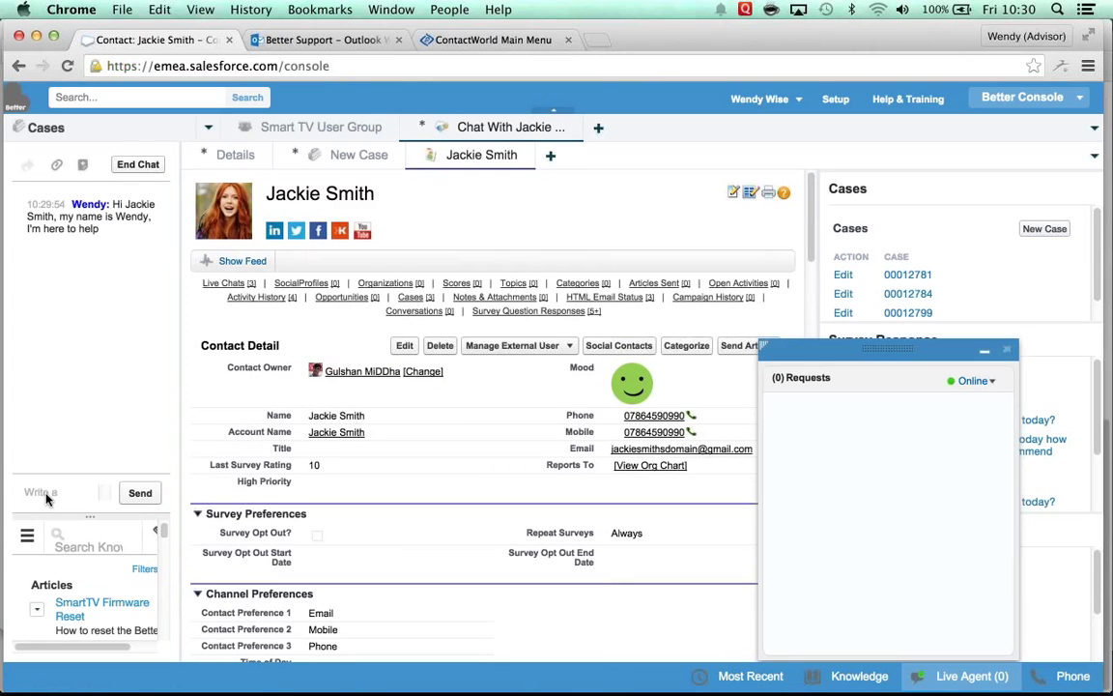
click(984, 352)
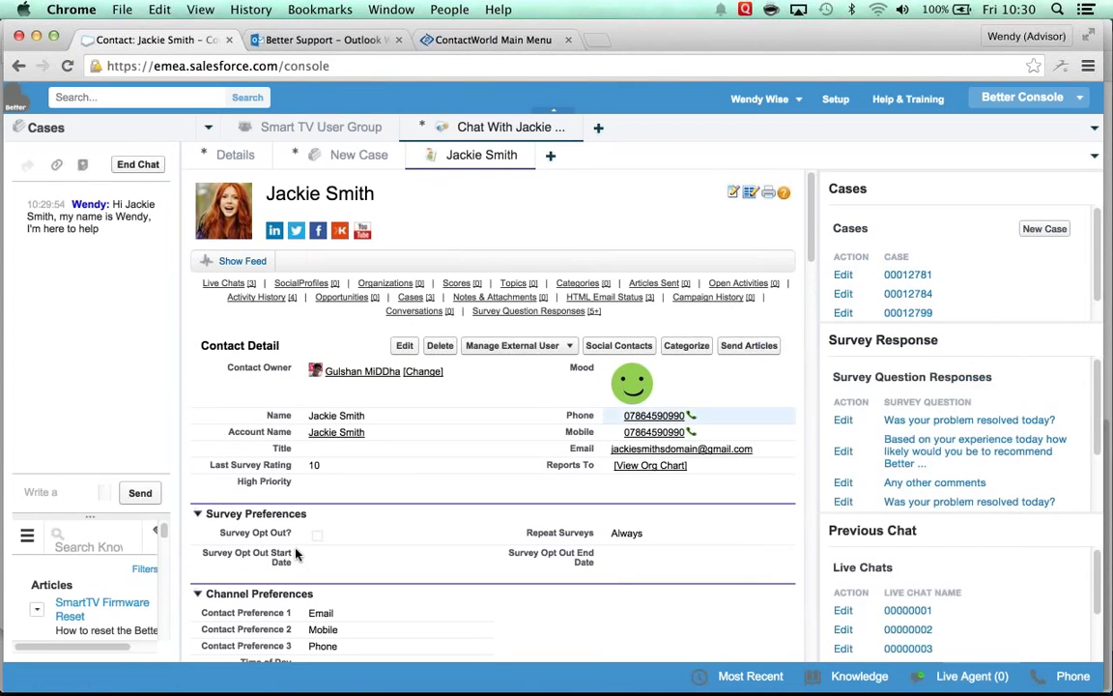
click(43, 493)
text(Hi J)
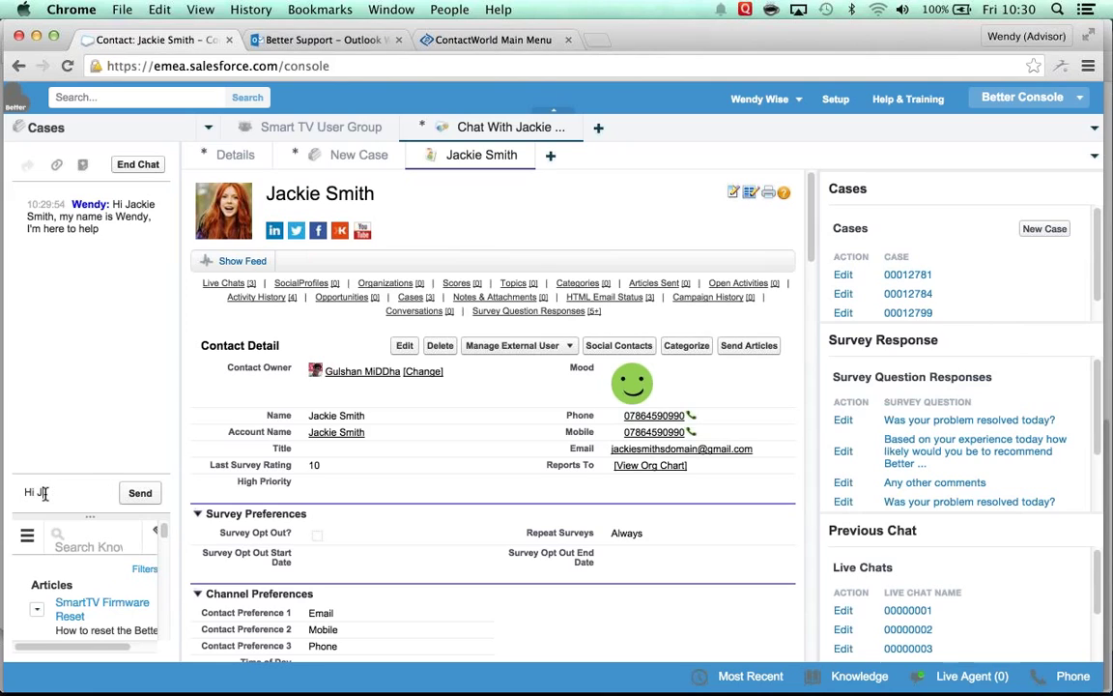
text(ackie. Let me just)
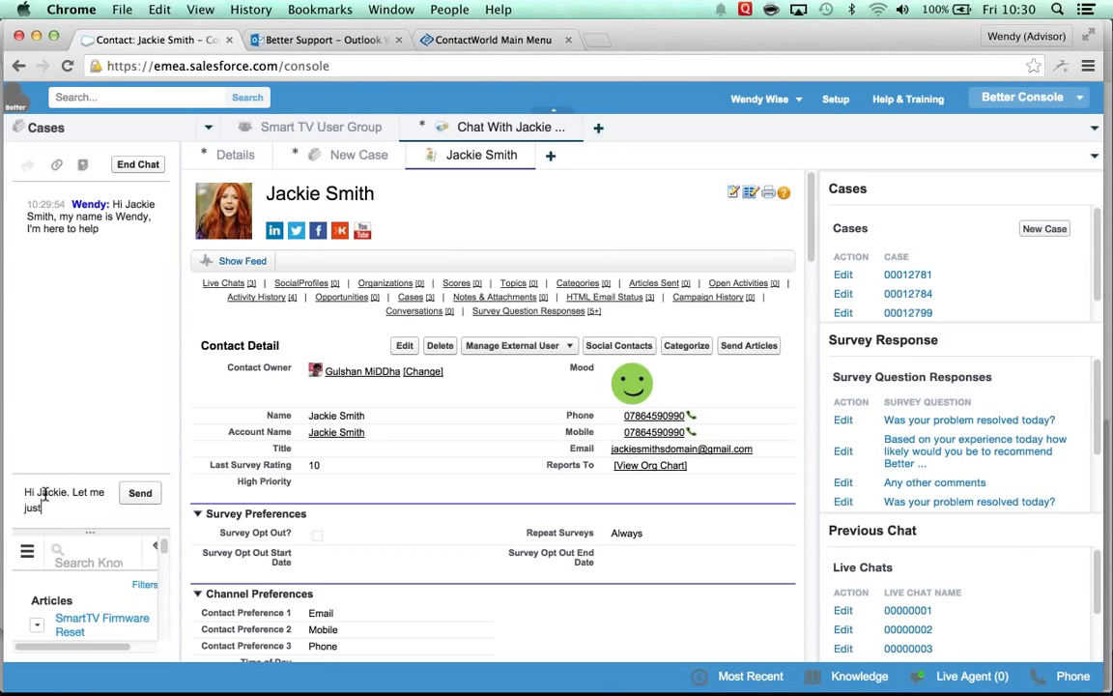
text( check that or)
key(Return)
text(f)
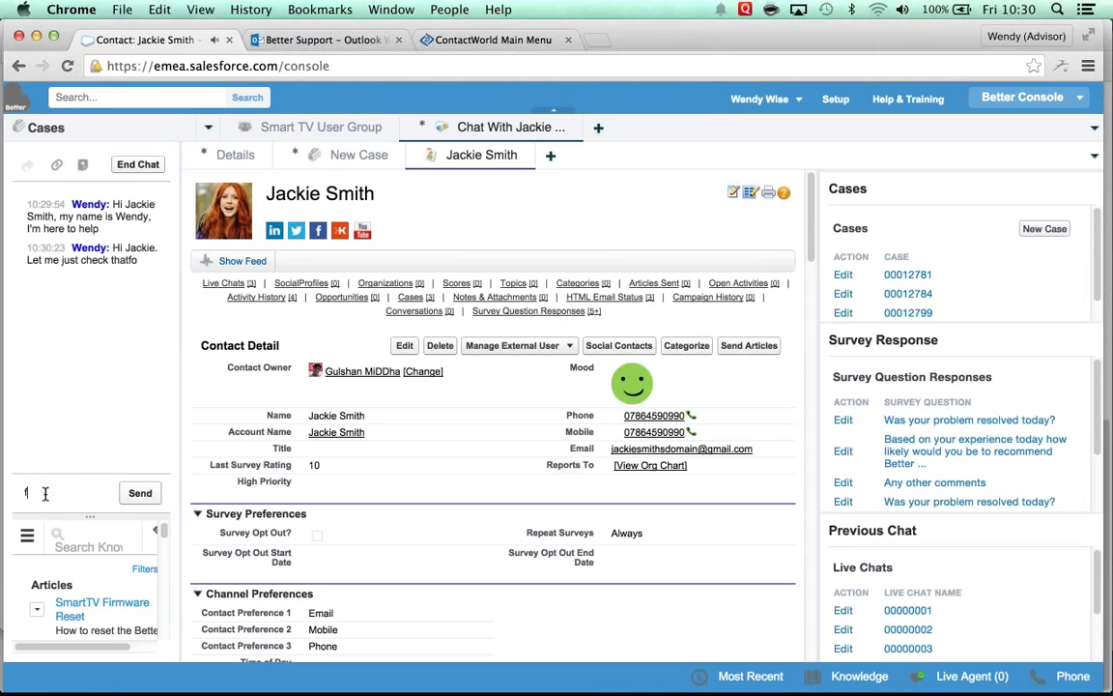
text(or you)
key(Return)
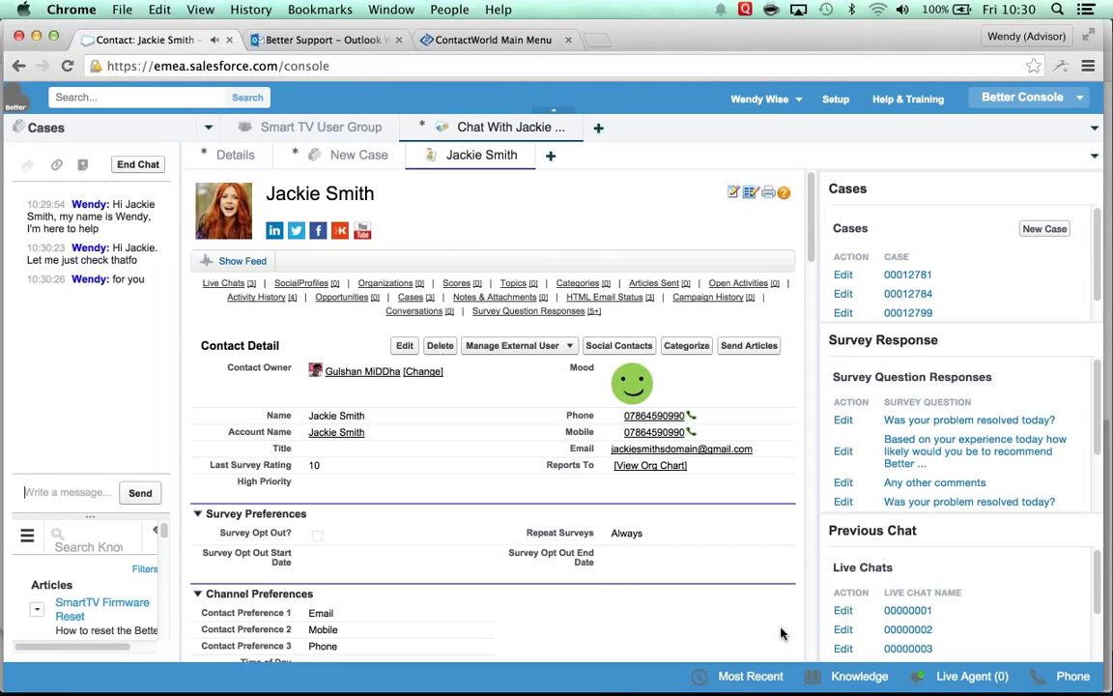
Step: Search knowledge for 'delivery' and open the Home Entertainment Delivery Times article
click(843, 679)
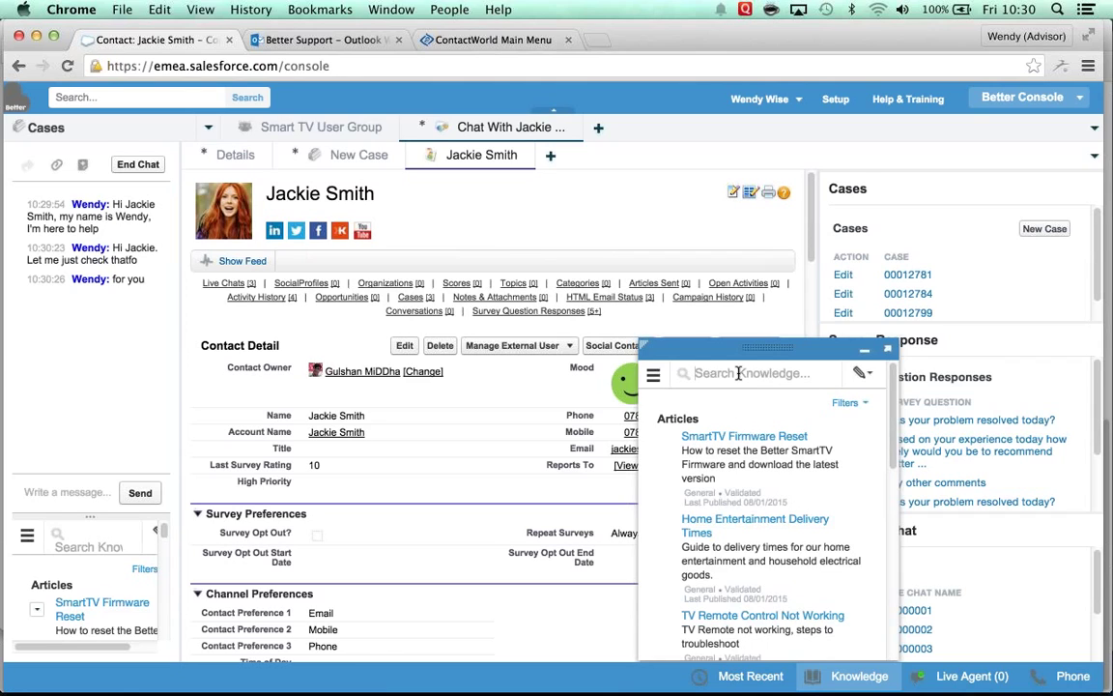
text(delivery)
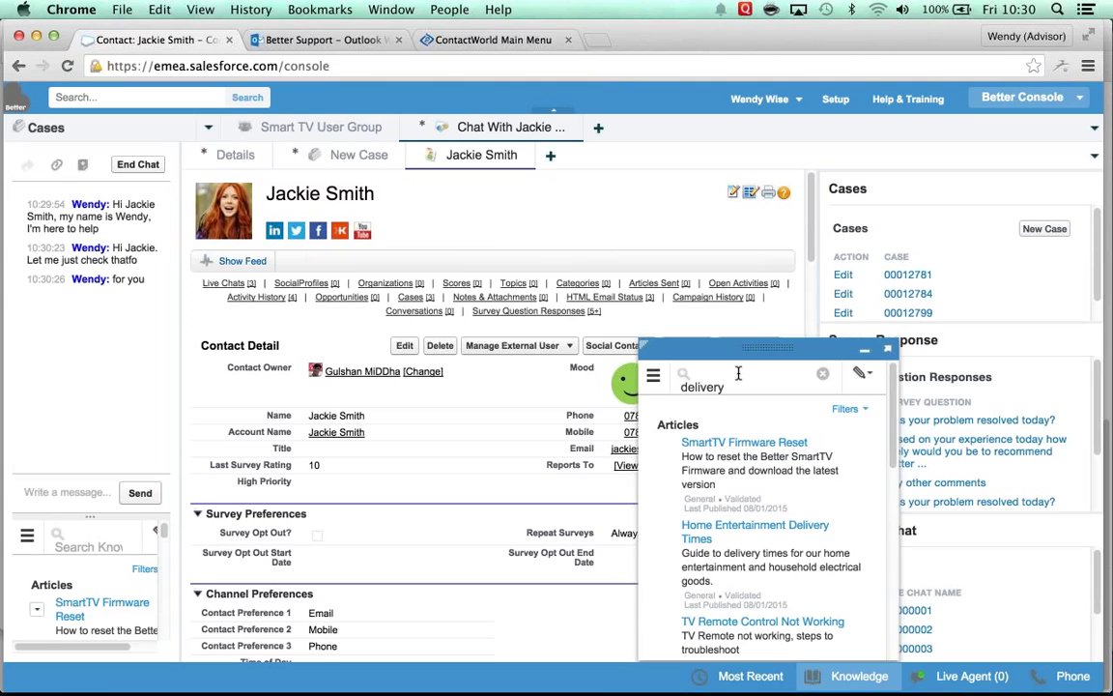
click(713, 532)
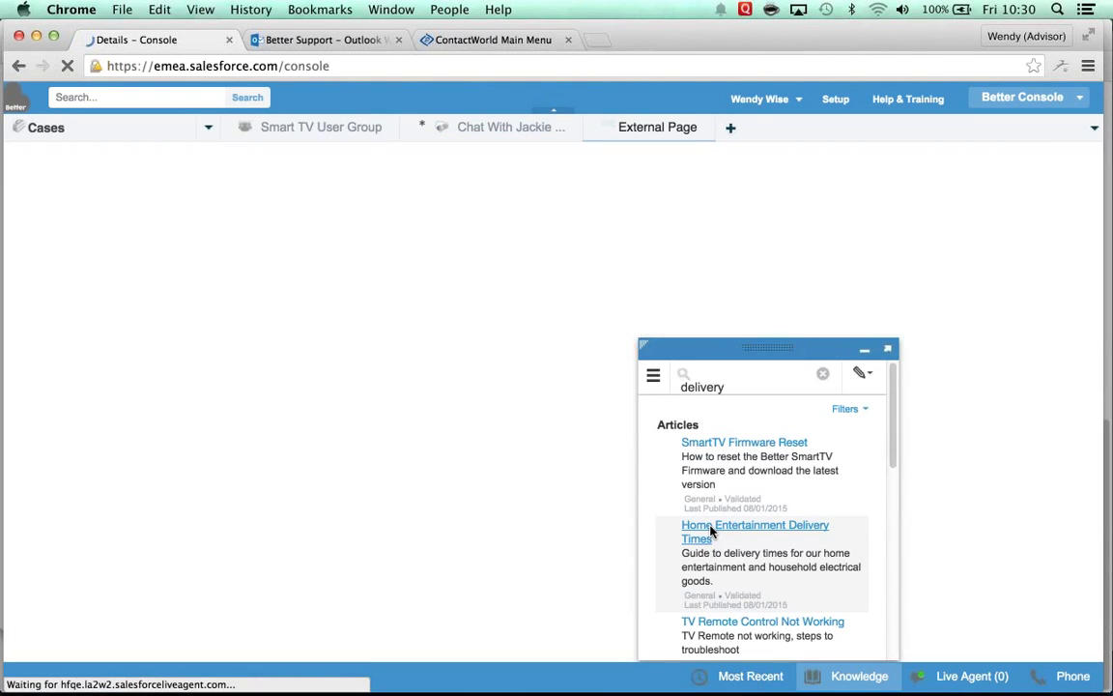
Step: Close the search panel and select the '7 days a week, 7am - 7pm' delivery time
click(864, 350)
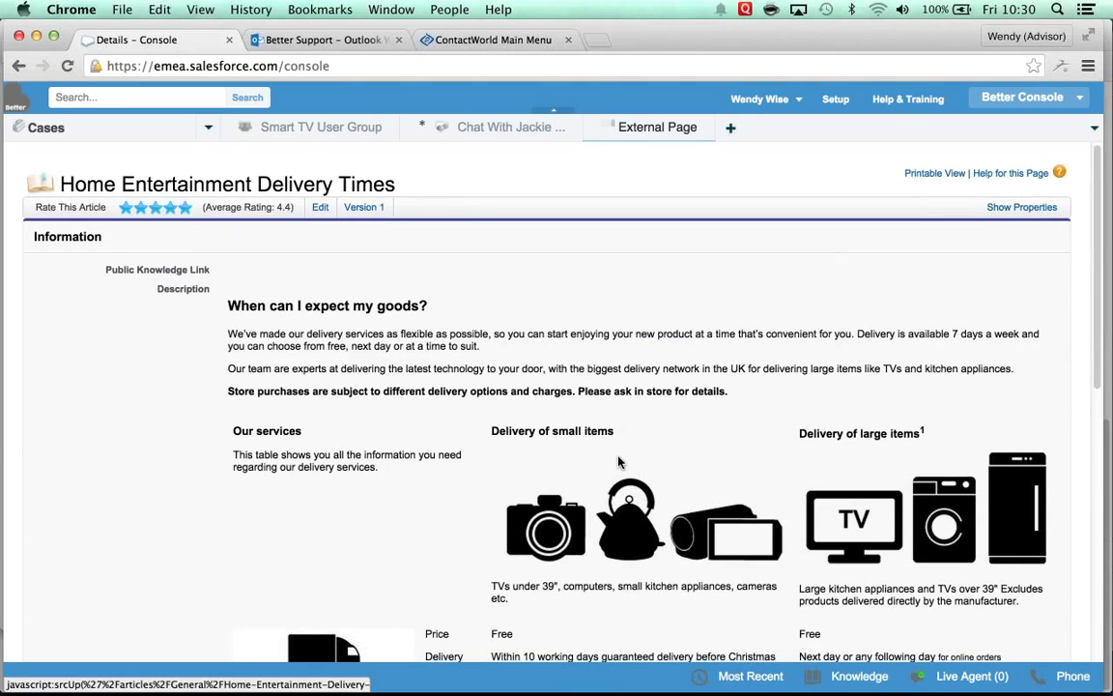
scroll(620, 464, down, 1)
scroll(621, 464, down, 3)
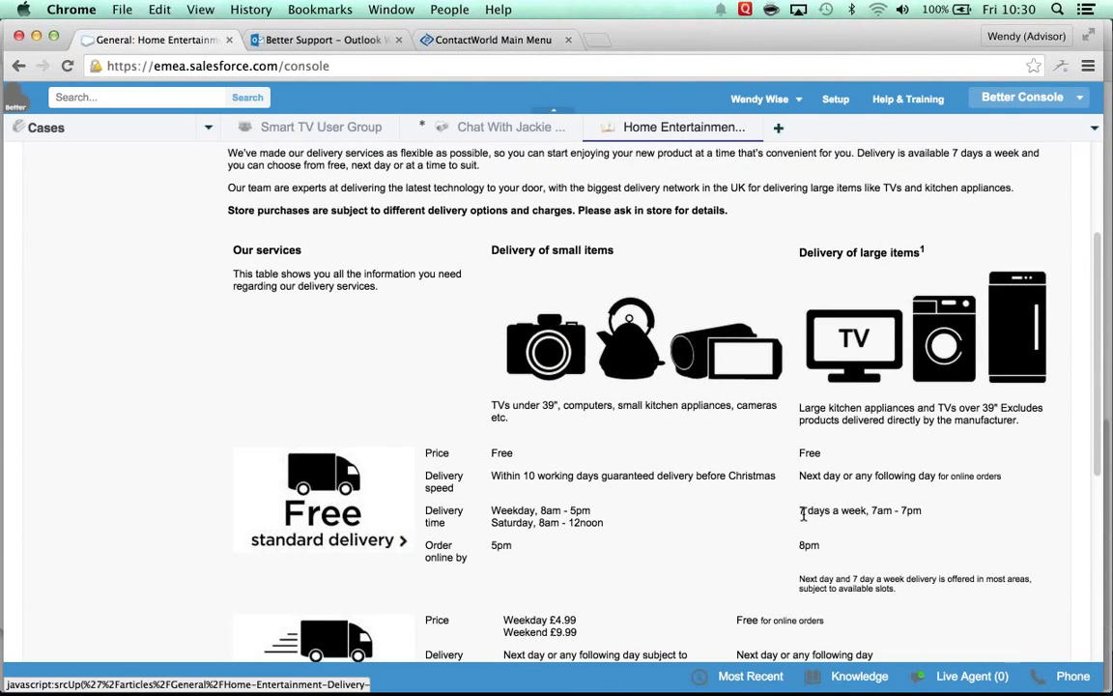
drag(842, 514, 926, 508)
key(ctrl+c)
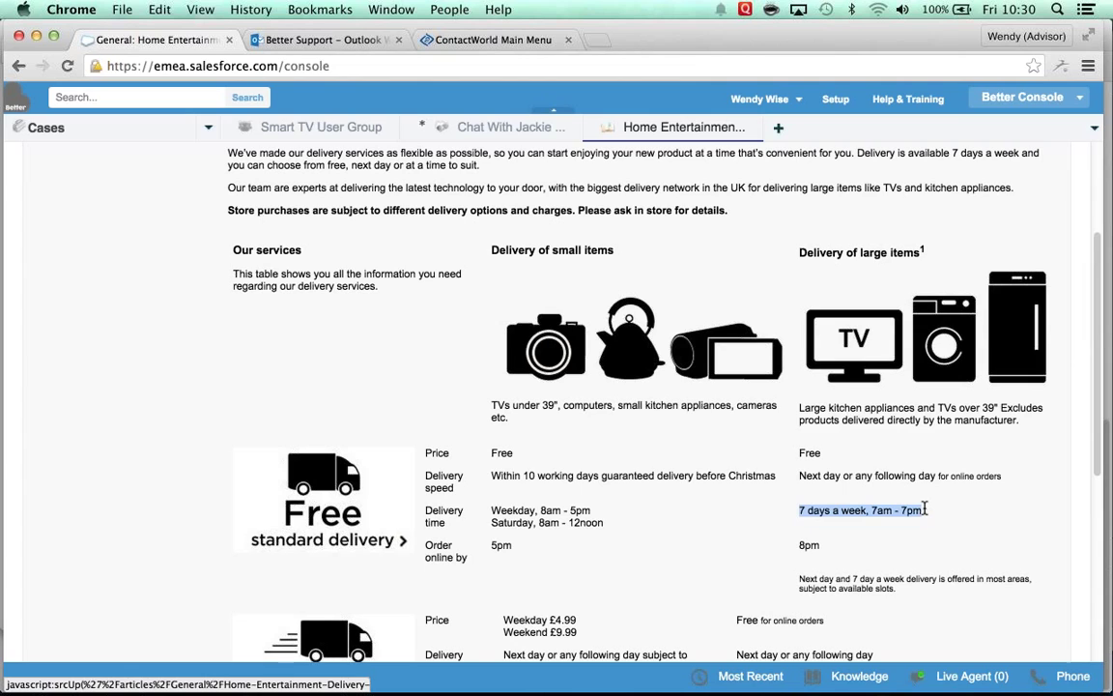
Step: In the customer chat, write 'Ok, we can deliver' followed by the pasted delivery hours
click(498, 129)
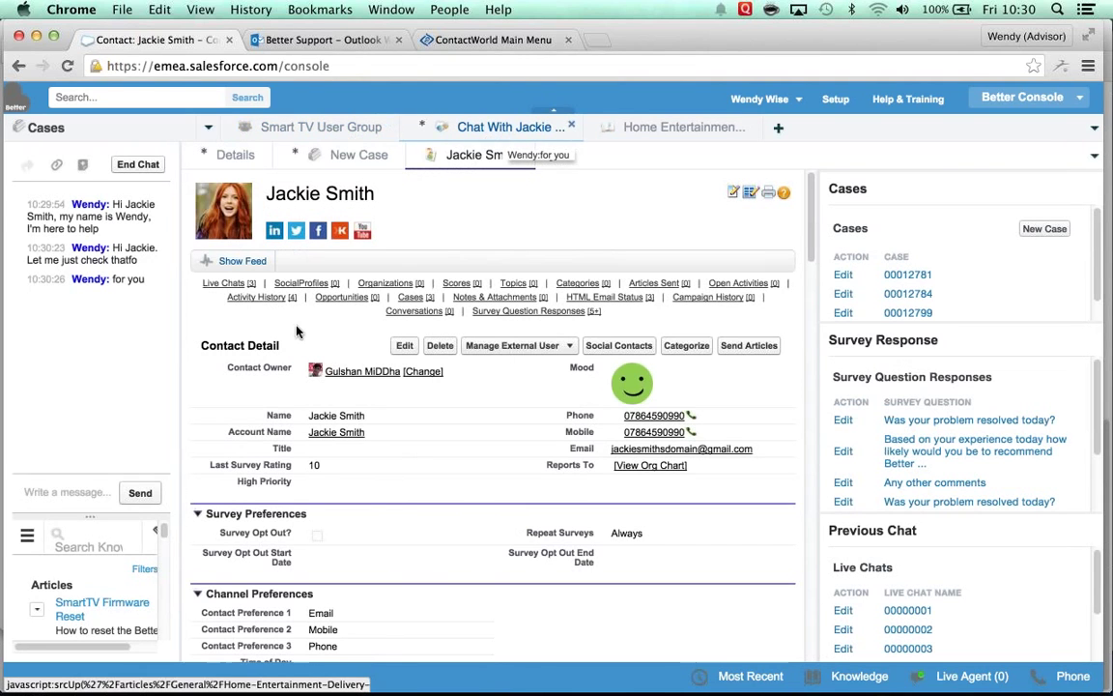
click(70, 490)
text(Ok, we can d)
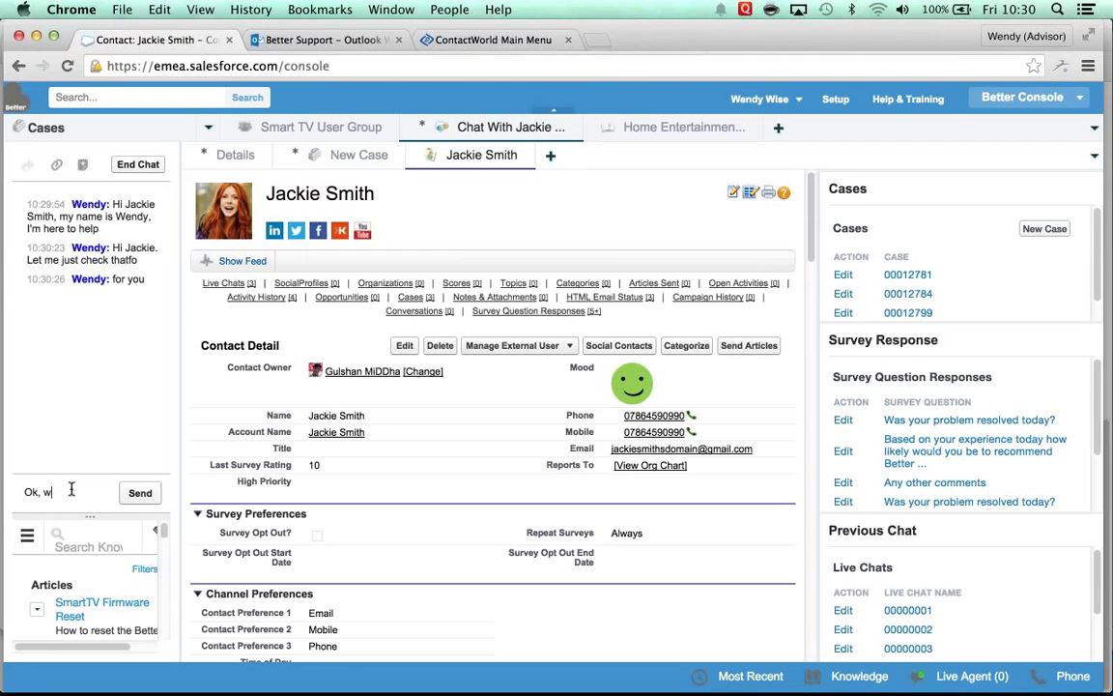
text(eliver from)
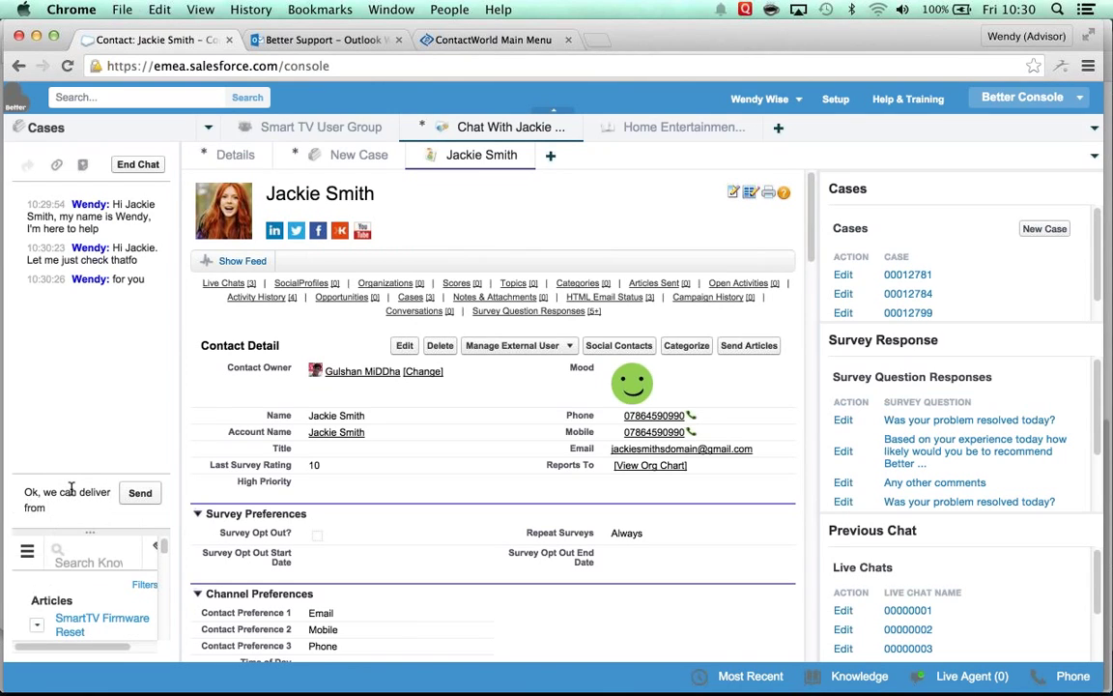
key(ctrl+v)
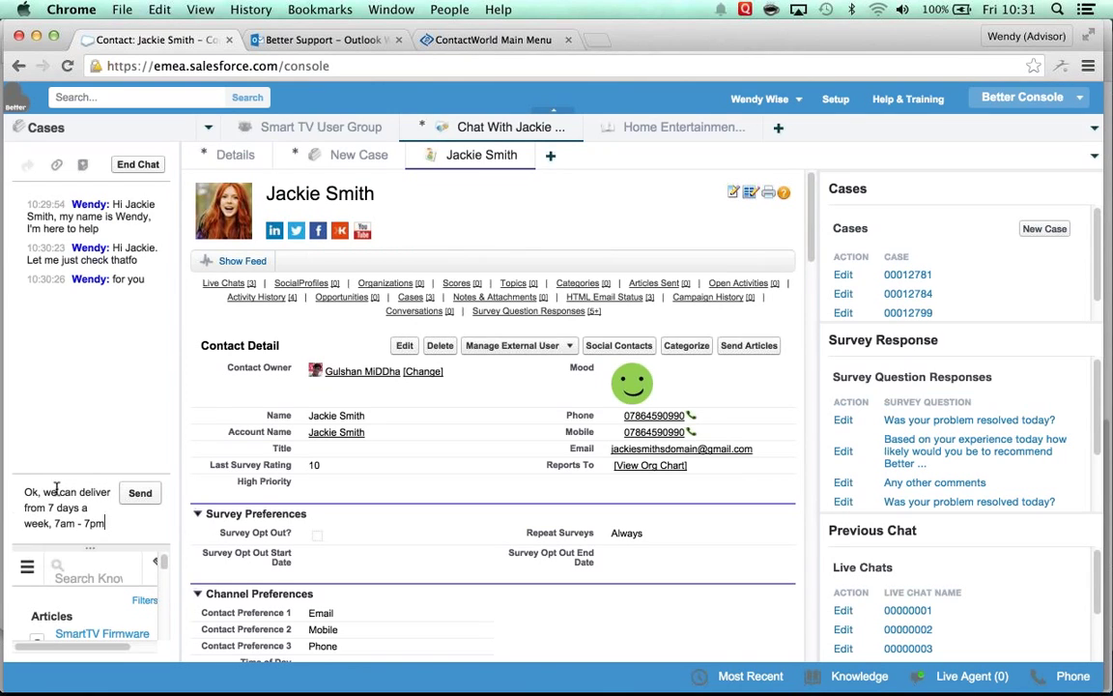
double_click(35, 507)
key(BackSpace)
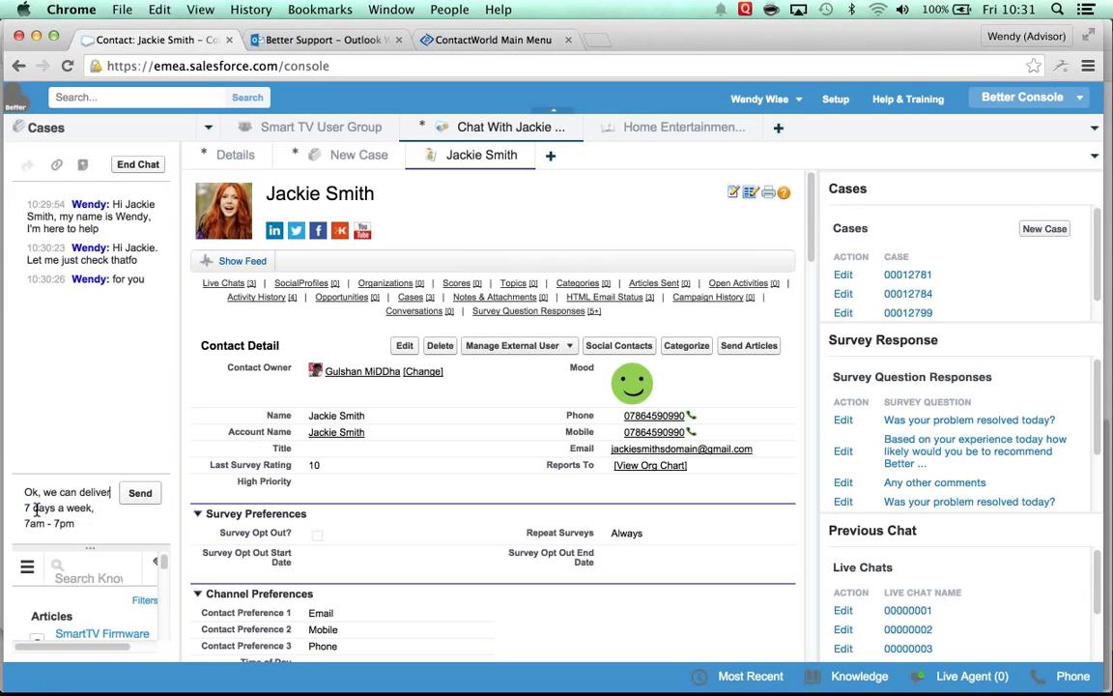
Step: Add 'We have a next day delivery available now' and send the message
click(87, 523)
text(We have a nex)
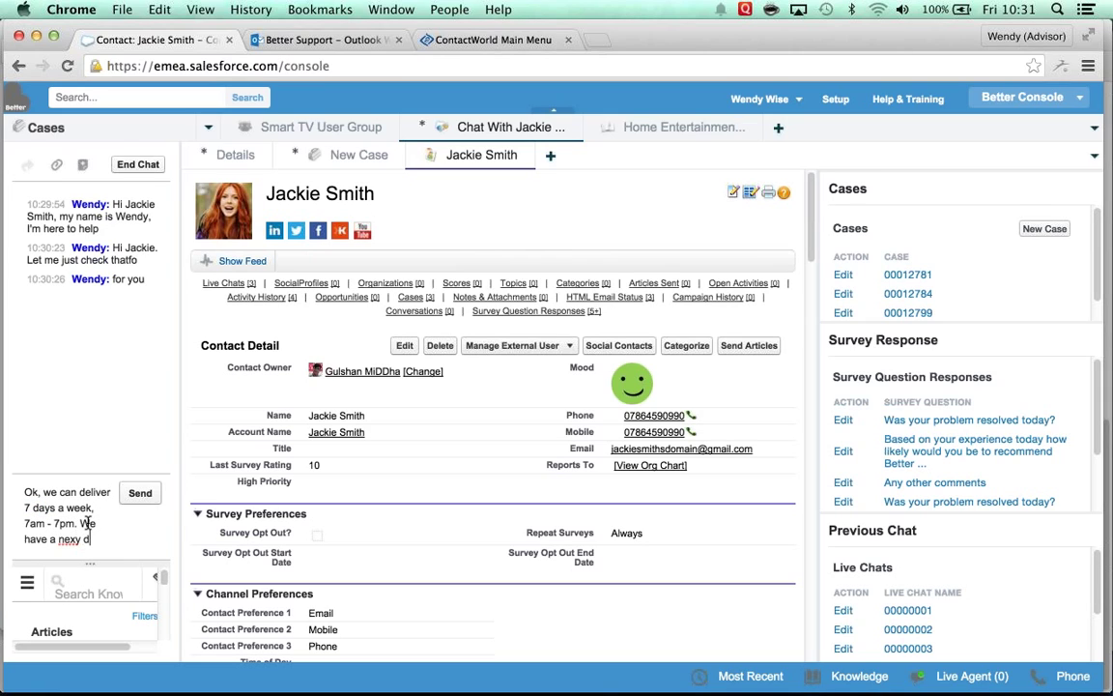
text(t day delivery available now)
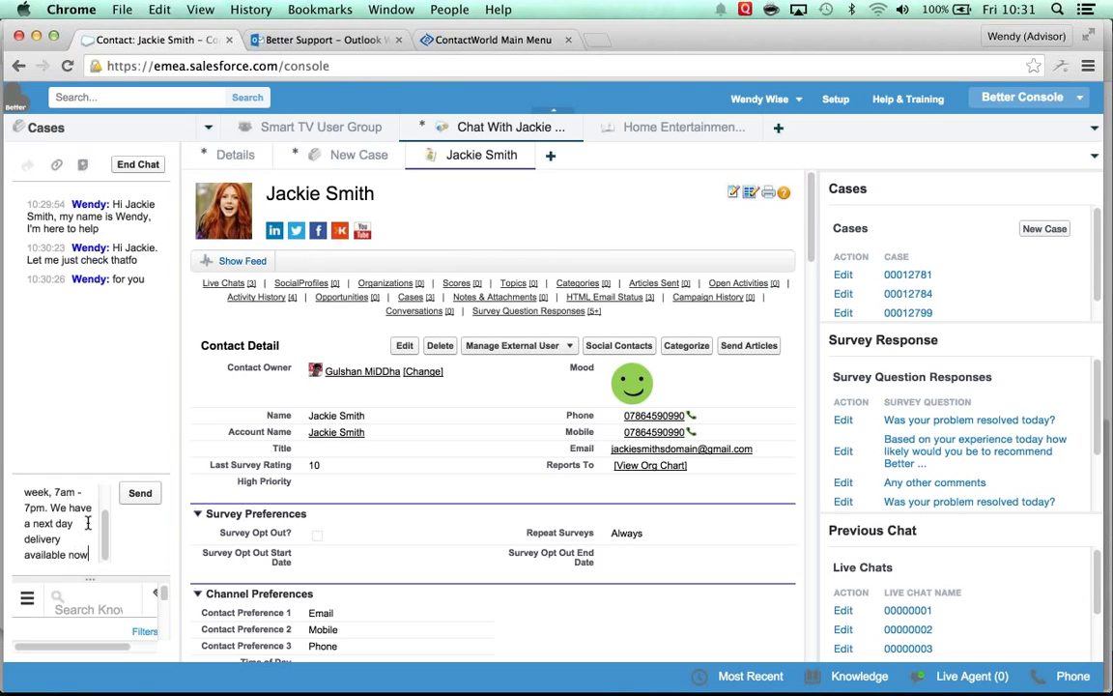
key(Return)
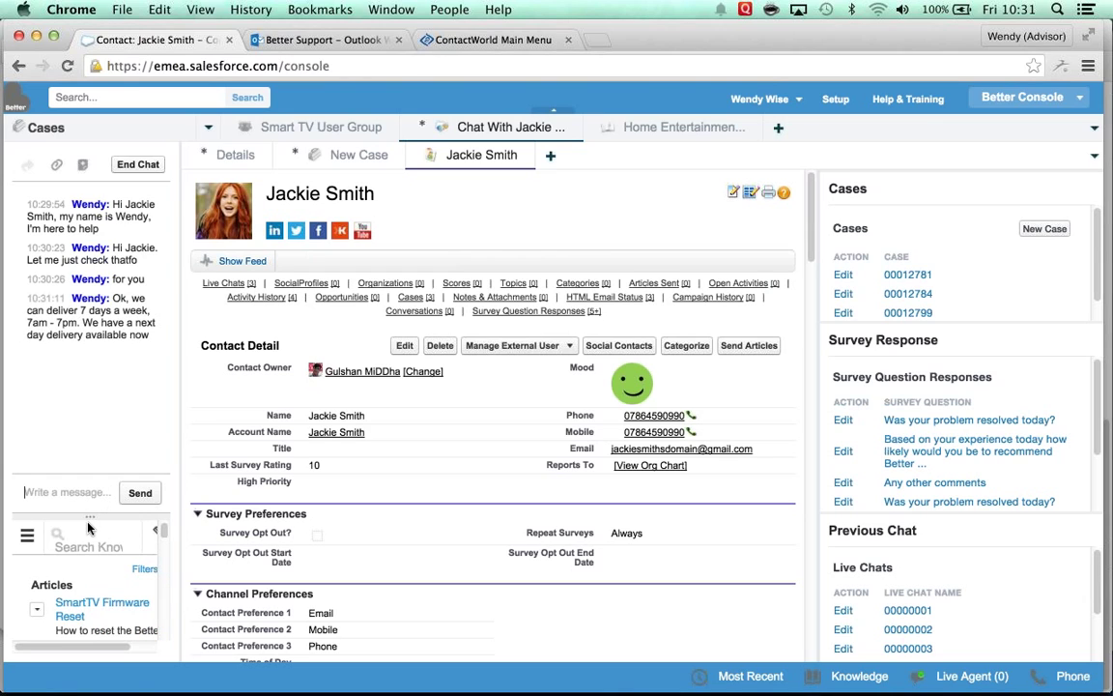
click(450, 10)
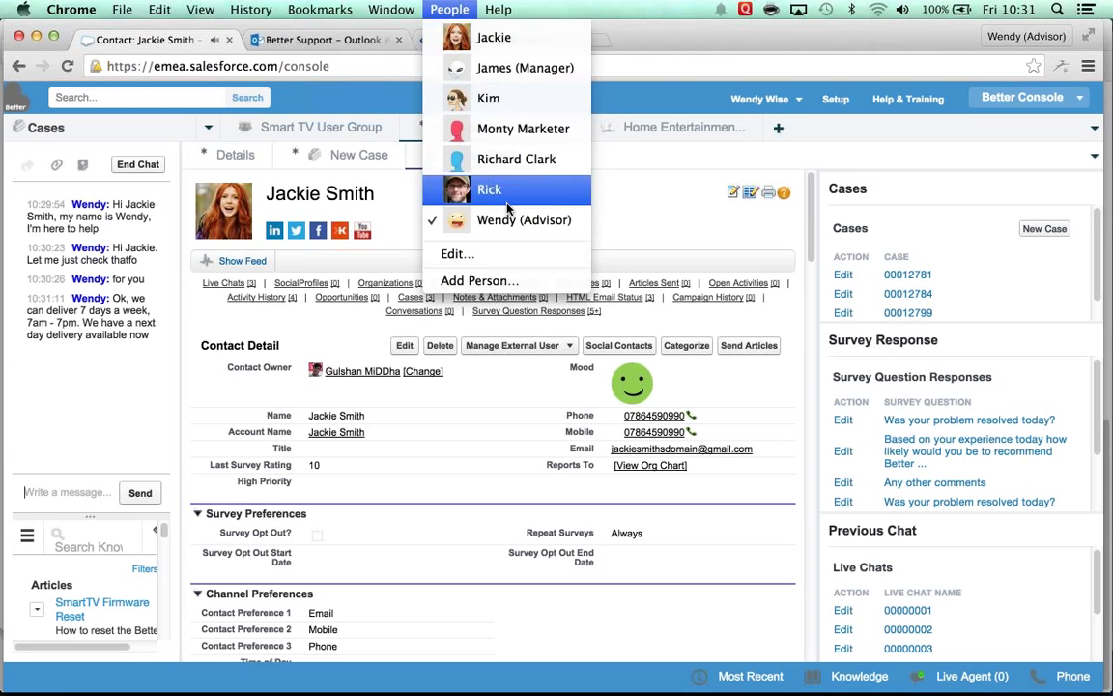
Step: As the customer, reply 'That's awesome' in Better Live Chat, then return to the advisor profile
click(493, 41)
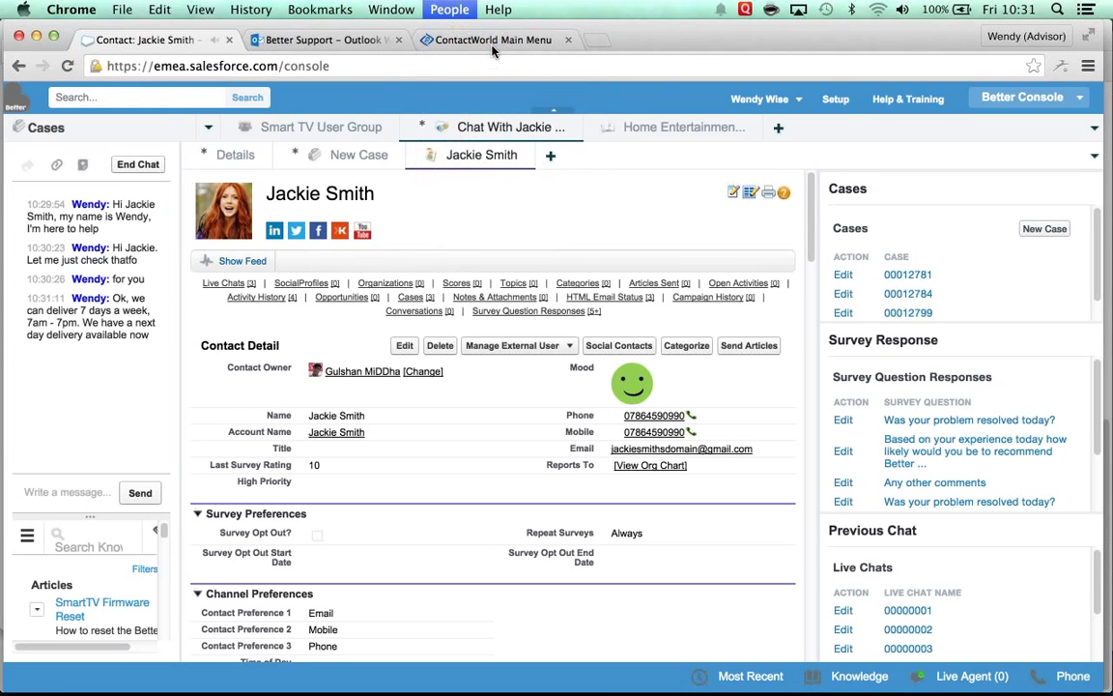
click(393, 9)
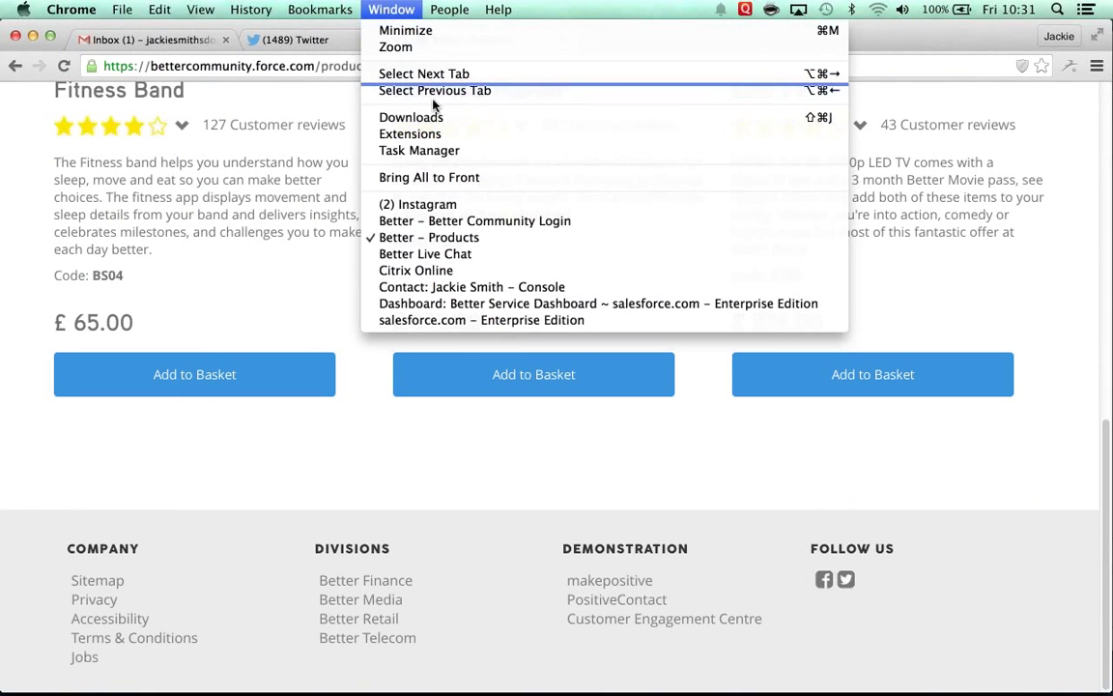
click(426, 254)
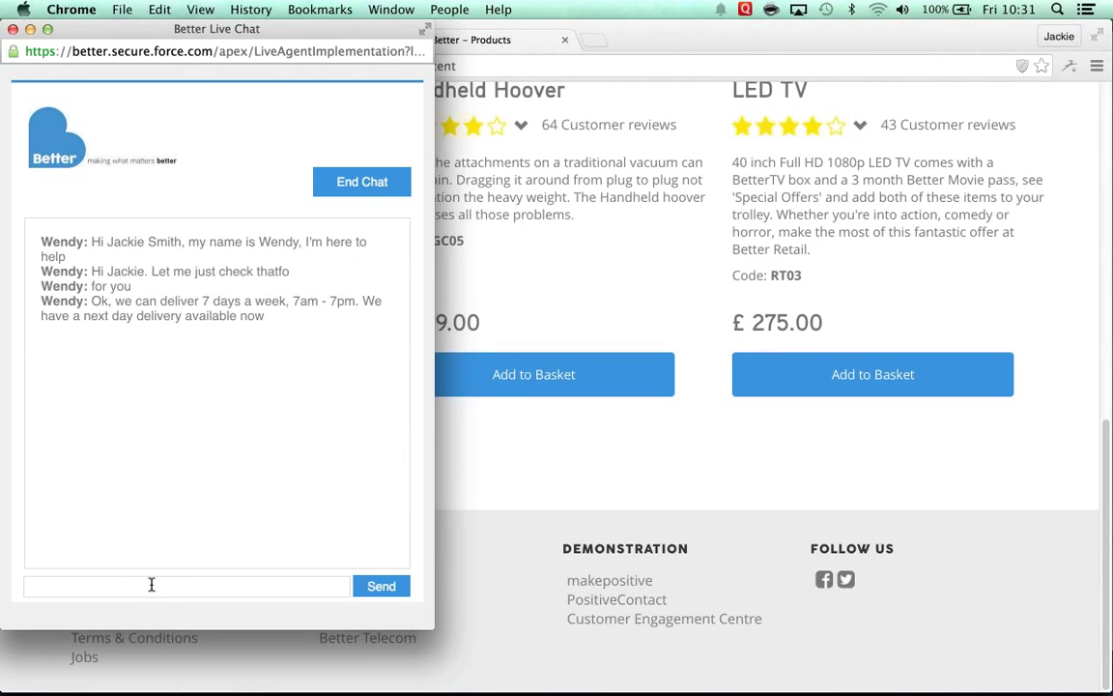
click(152, 585)
text(That's awesome)
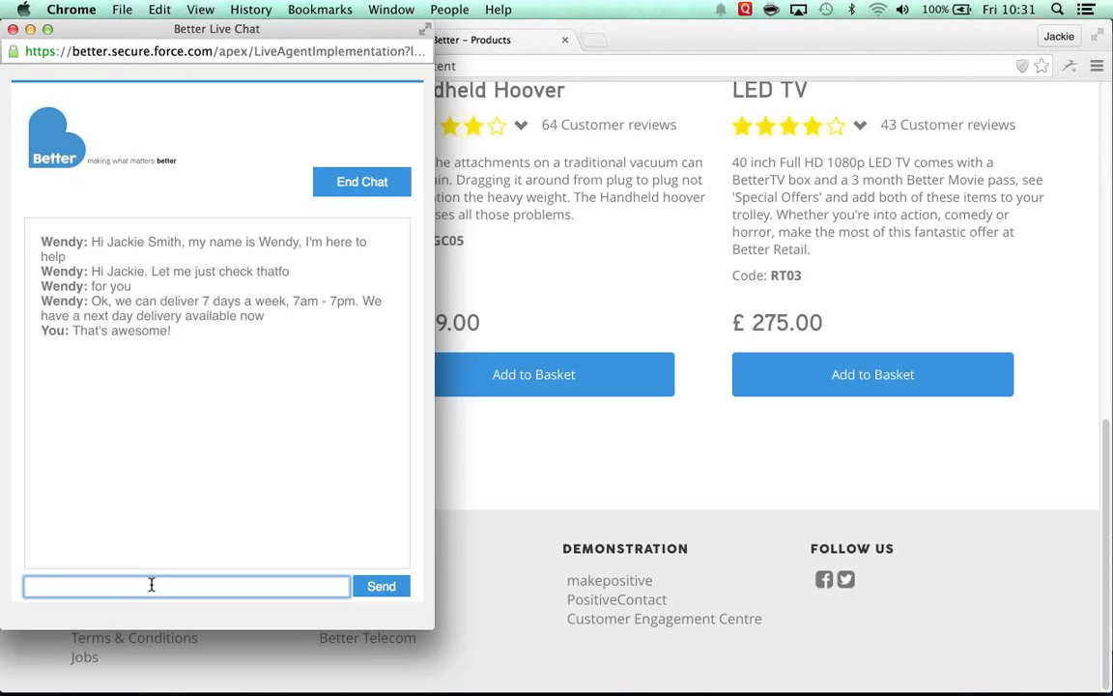
click(452, 10)
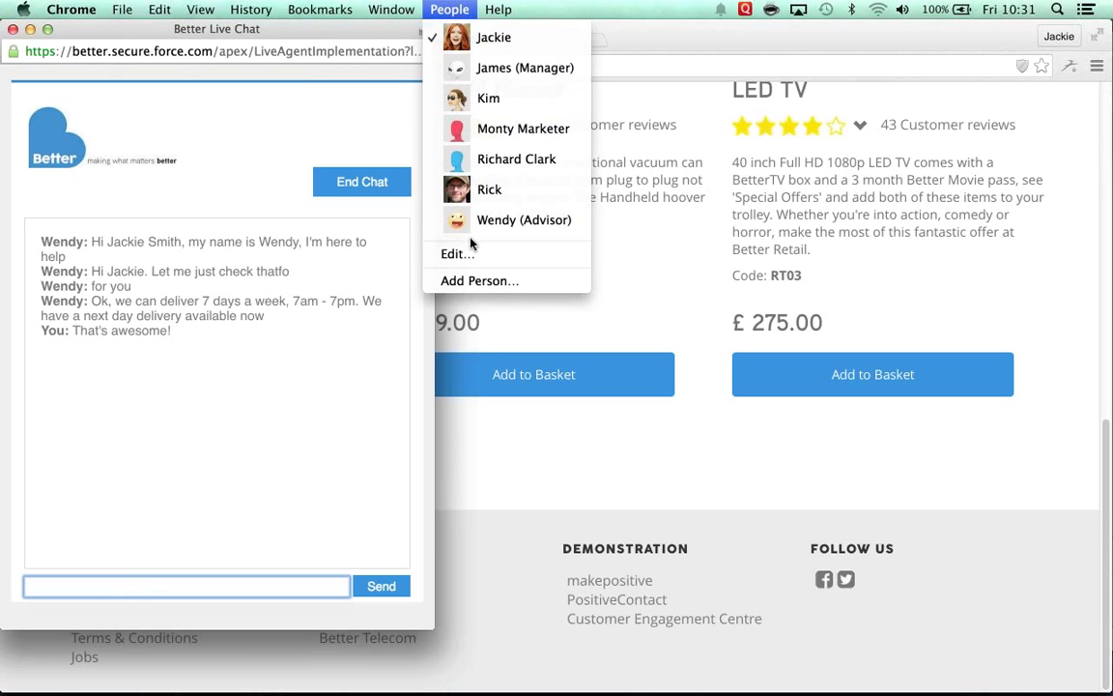
click(427, 214)
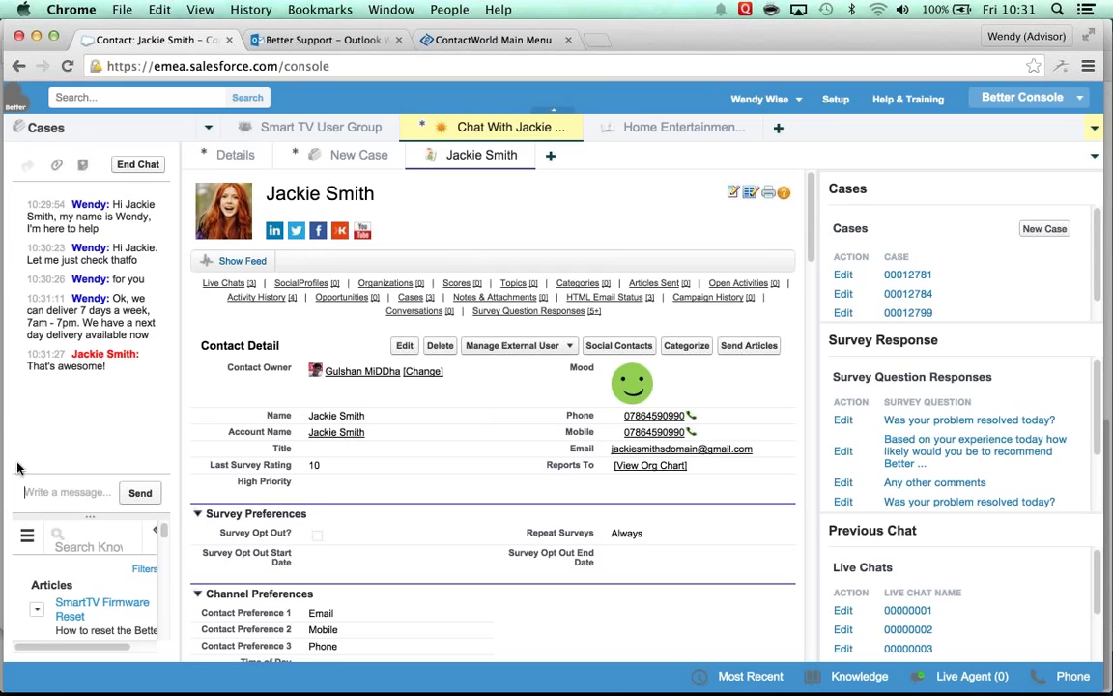
Step: Send the chat message 'Would you like me to order that for you?'
click(47, 490)
text(Would )
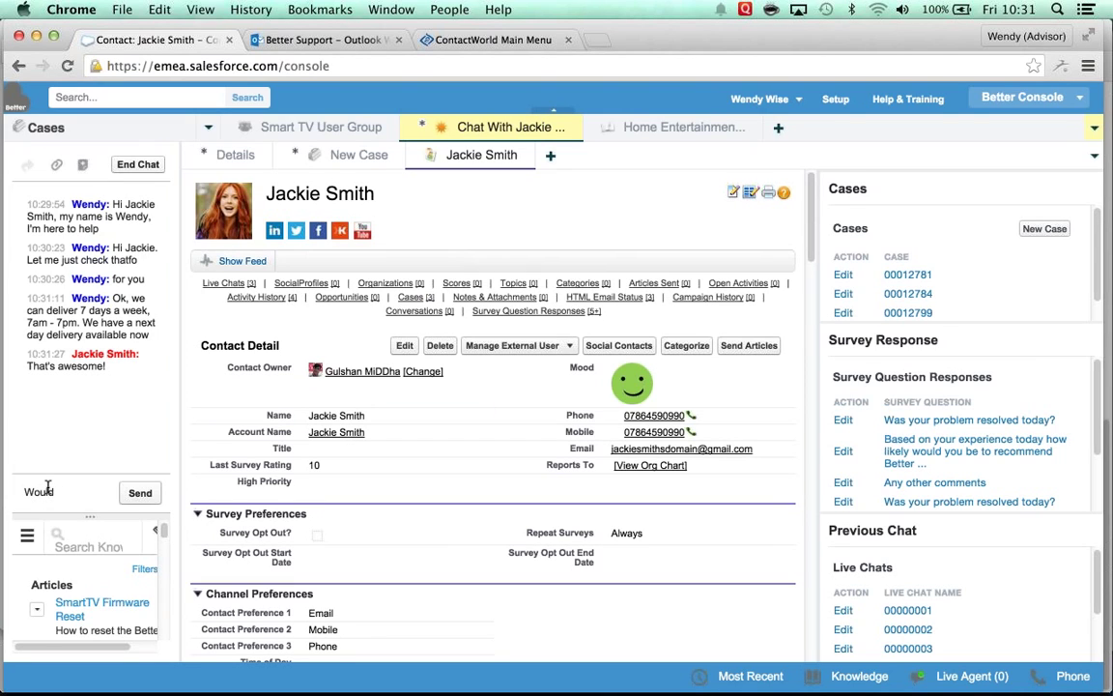
text(you like me to order that for yo)
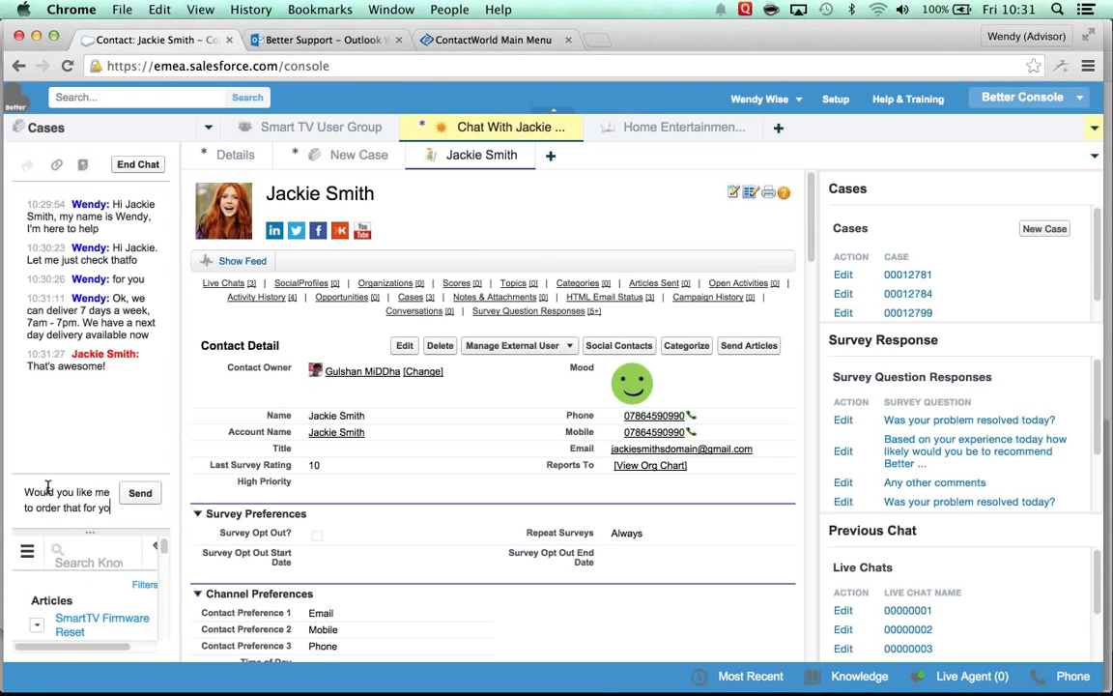
text(u?)
key(Return)
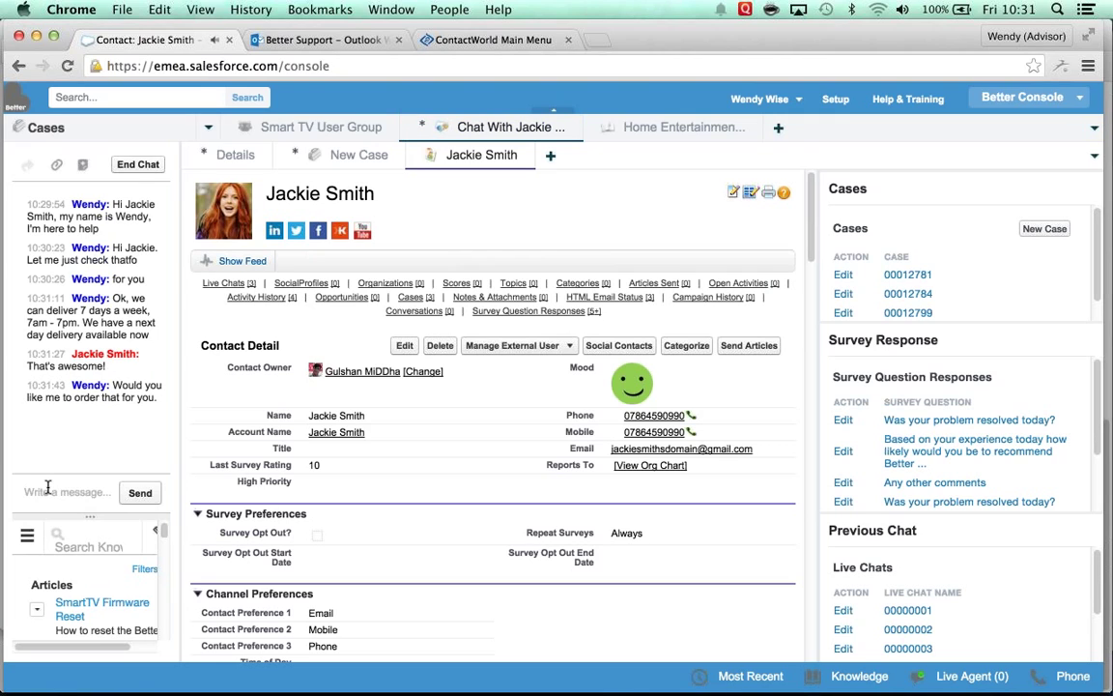
click(444, 9)
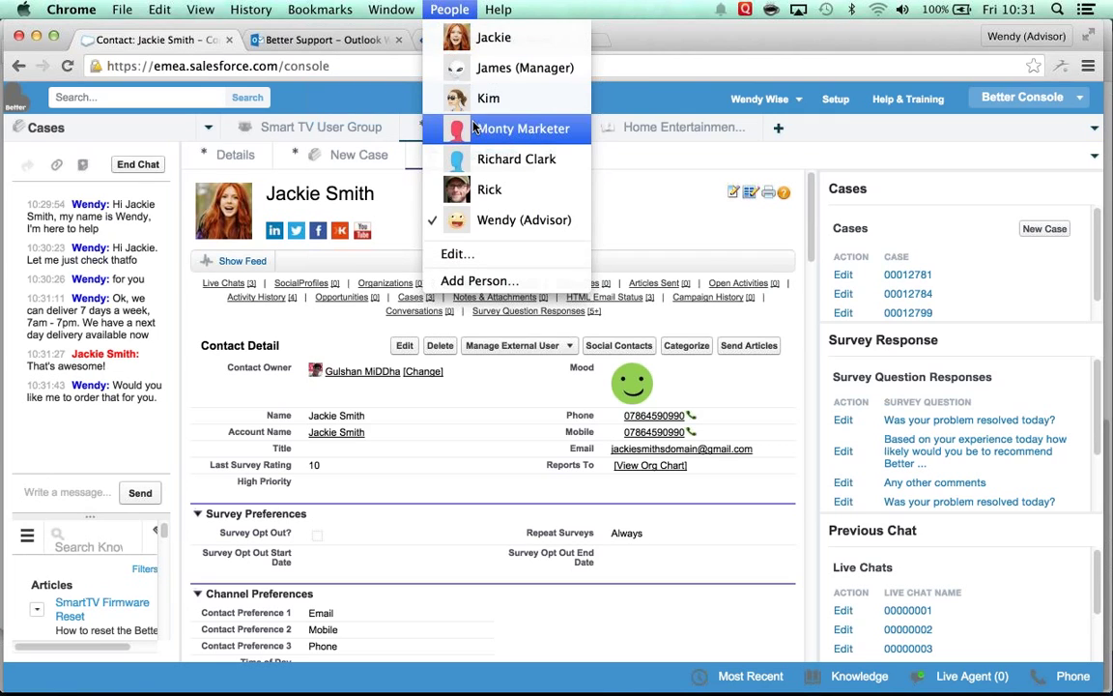
Step: As the customer, bring Better Live Chat forward and end the chat
click(470, 36)
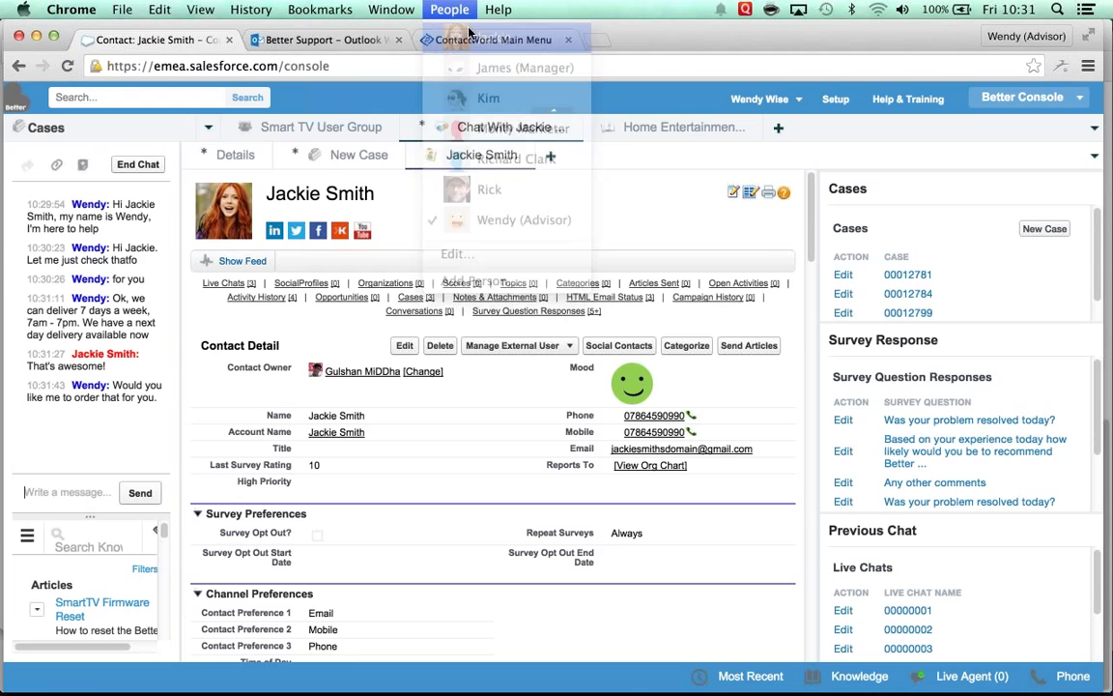
click(452, 10)
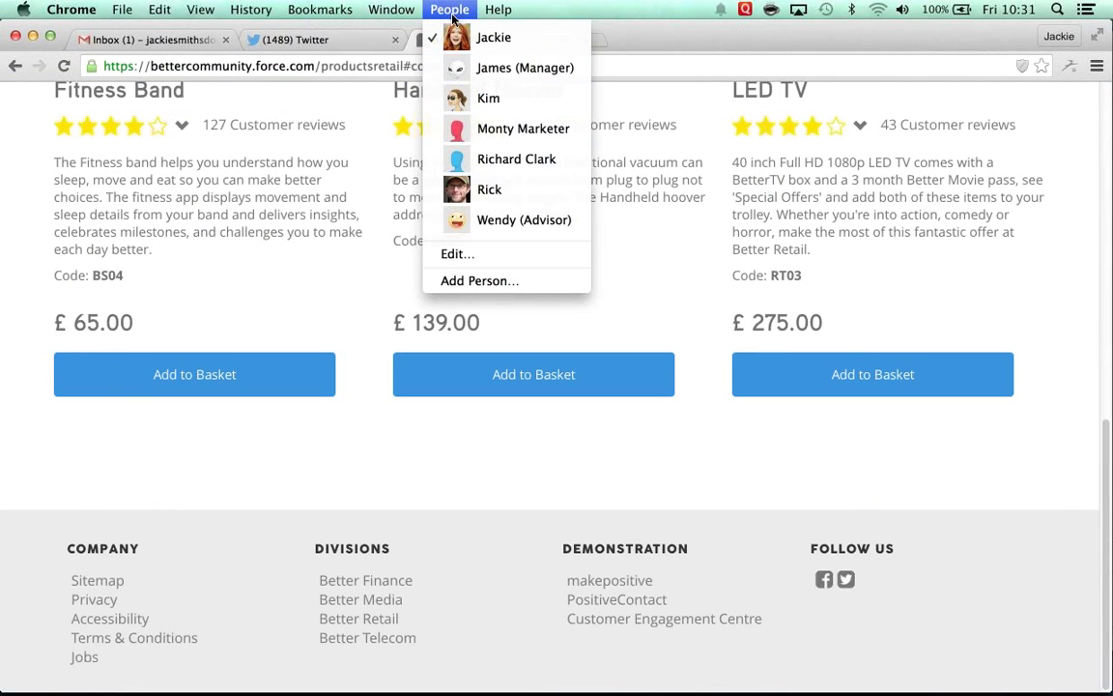
mouse_move(392, 12)
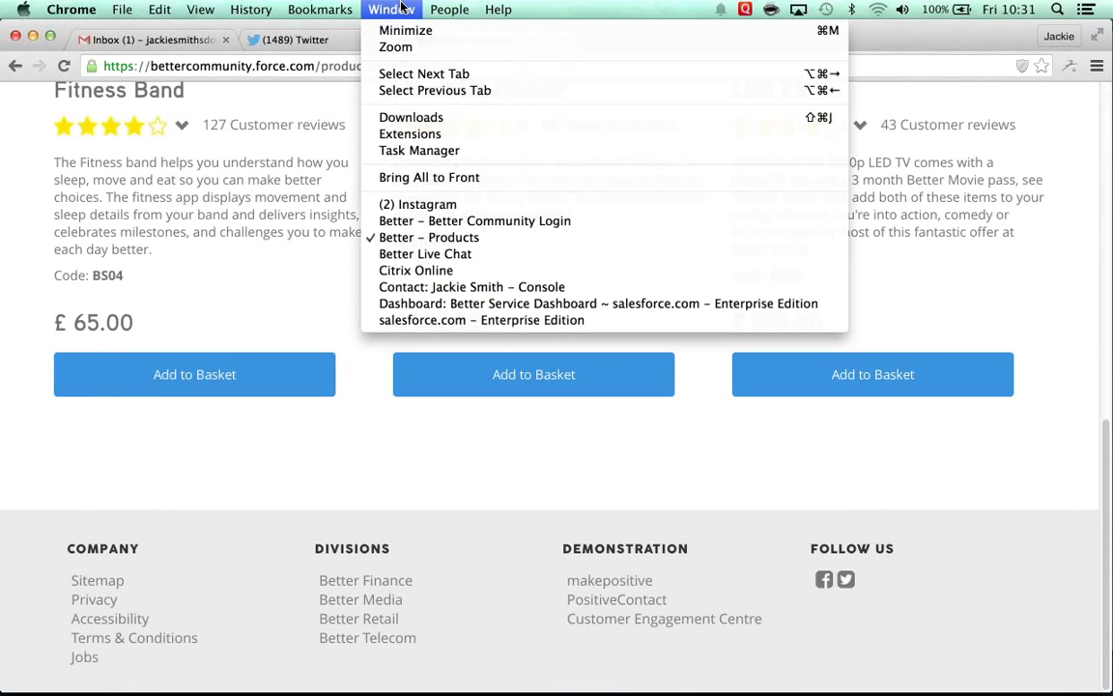
click(431, 256)
click(365, 180)
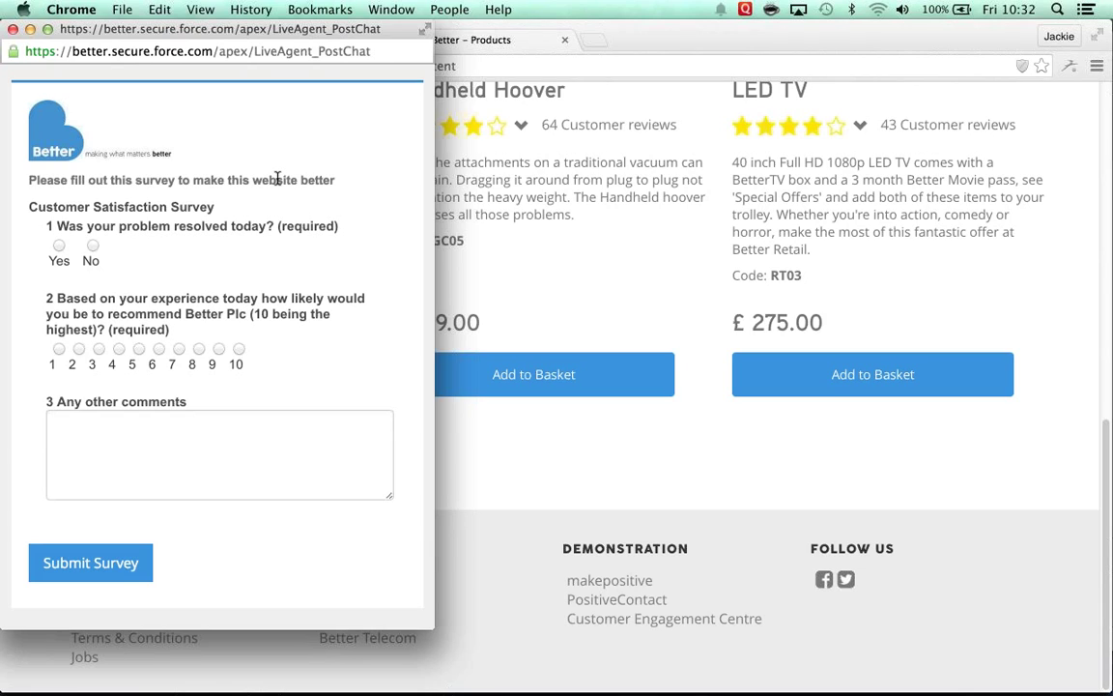
Step: Submit the survey: problem resolved Yes, rating 10, comment 'Great service'
click(58, 246)
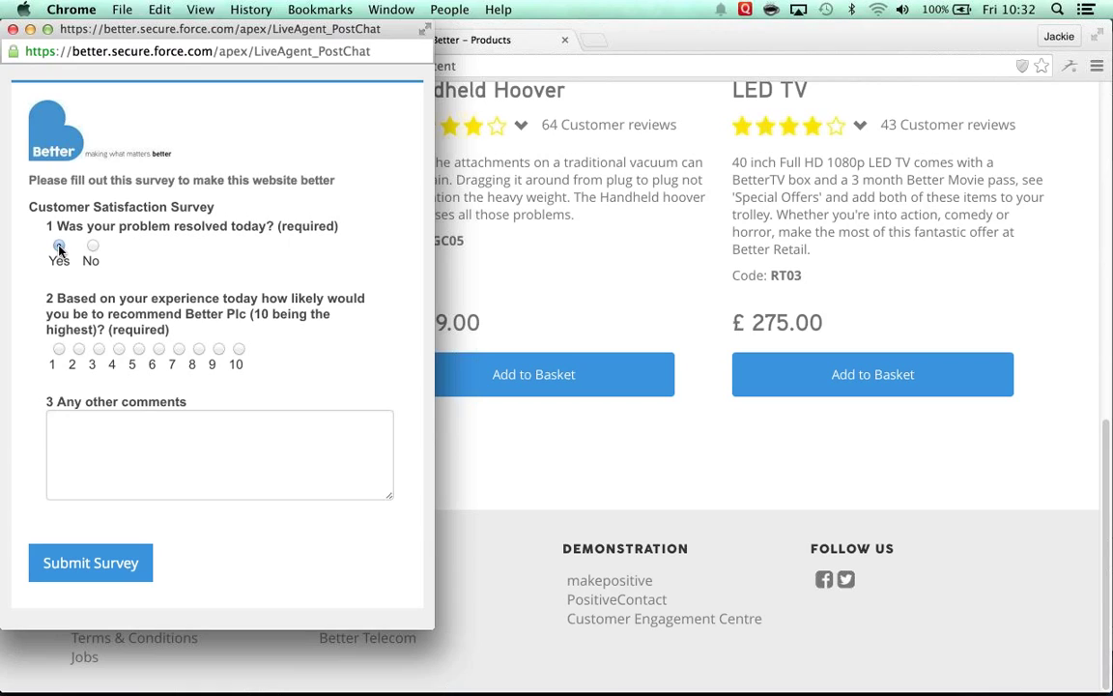
click(240, 349)
click(199, 450)
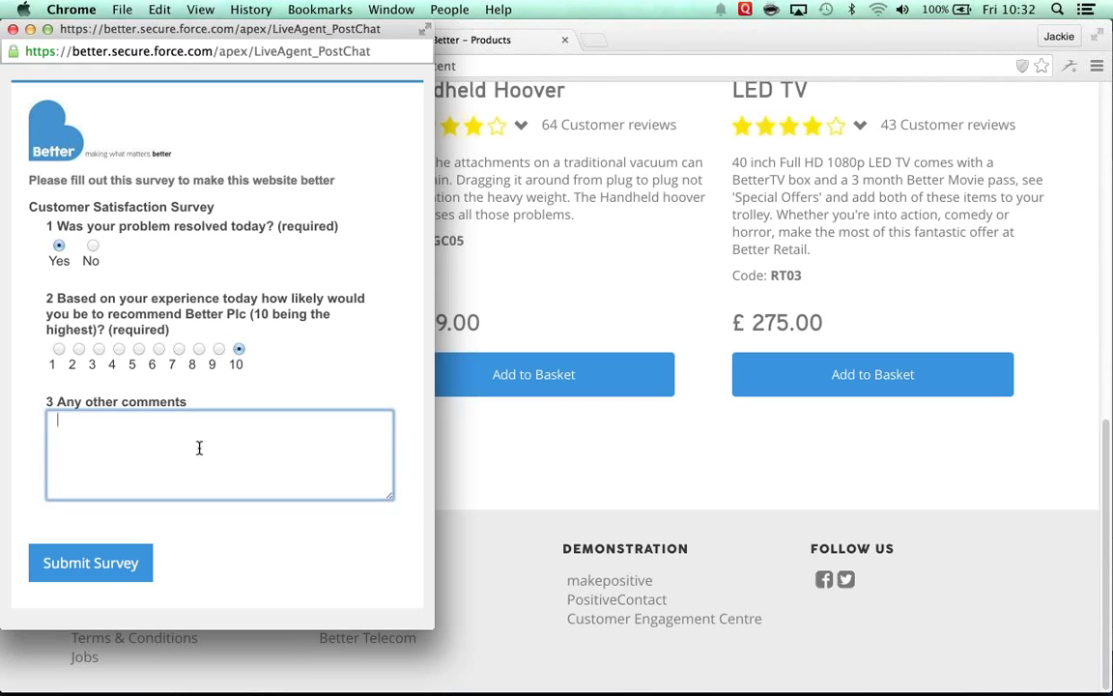
text(Great service)
click(89, 570)
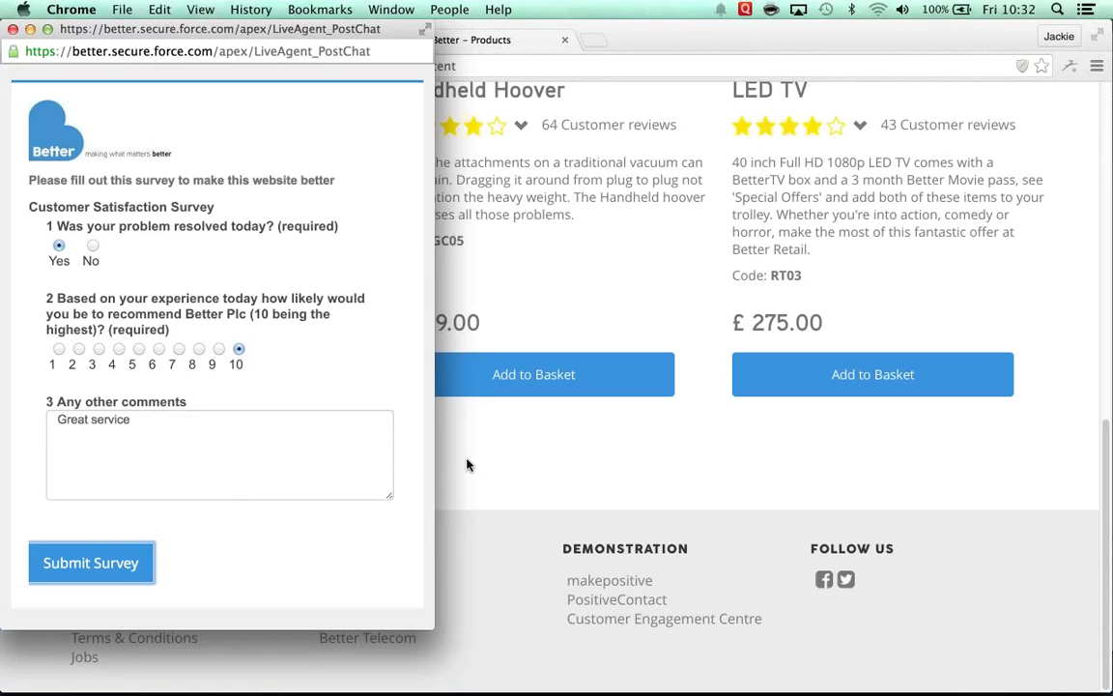
click(125, 567)
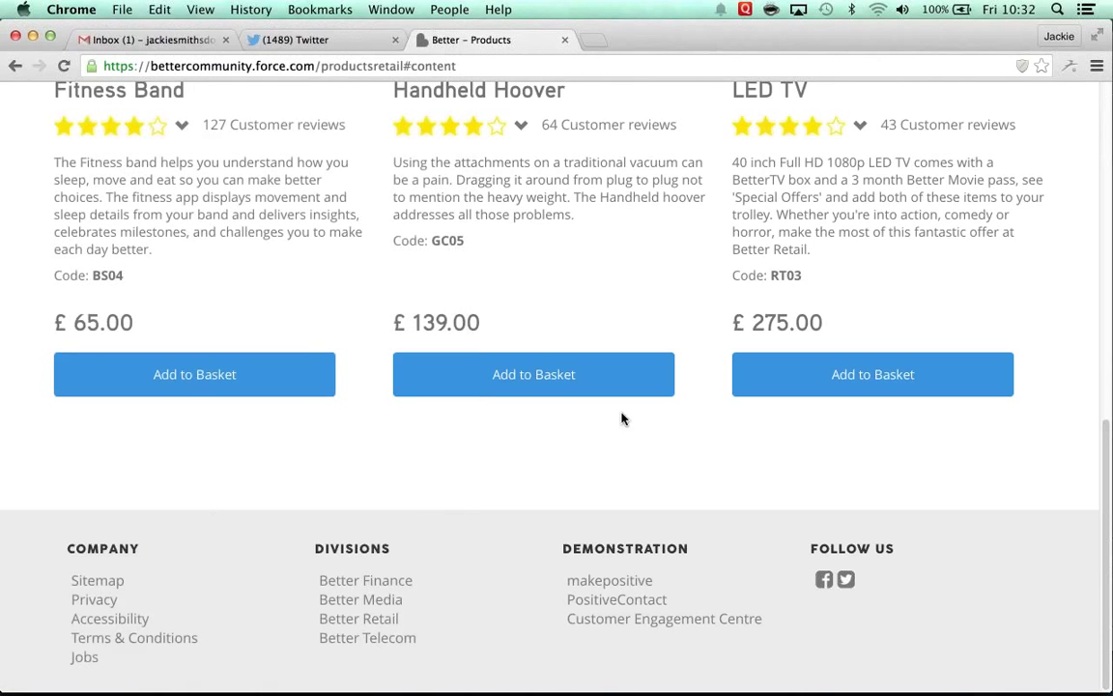
Step: Check out the basket and pay £275 for the LED TV with the customer's card details
scroll(624, 419, up, 6)
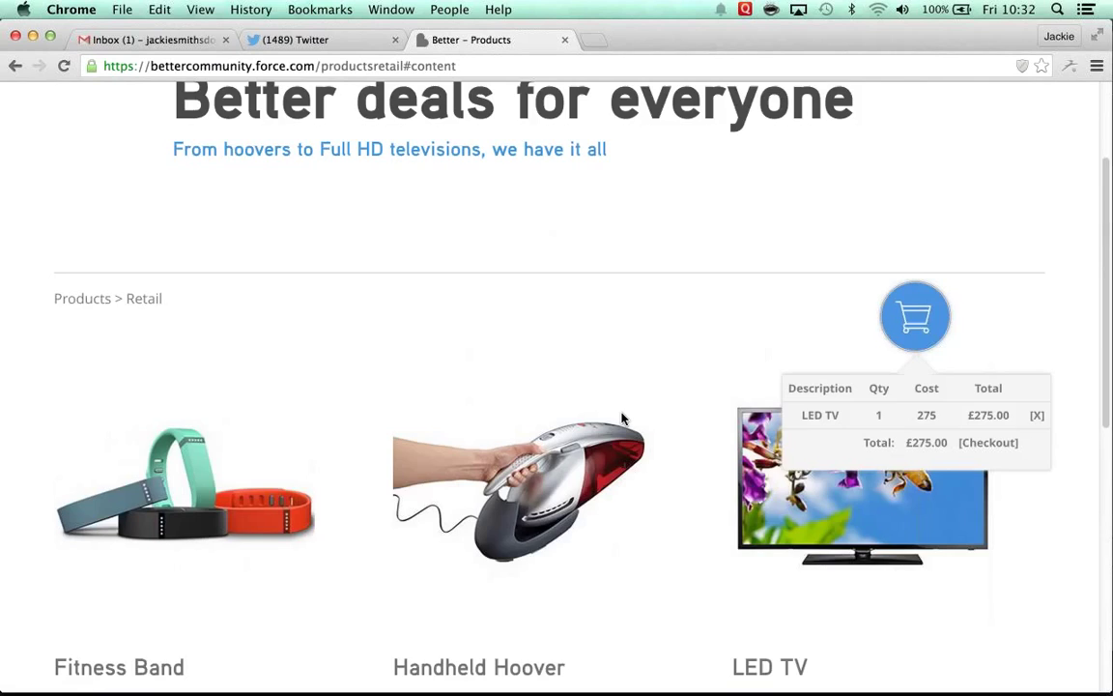
scroll(623, 418, down, 3)
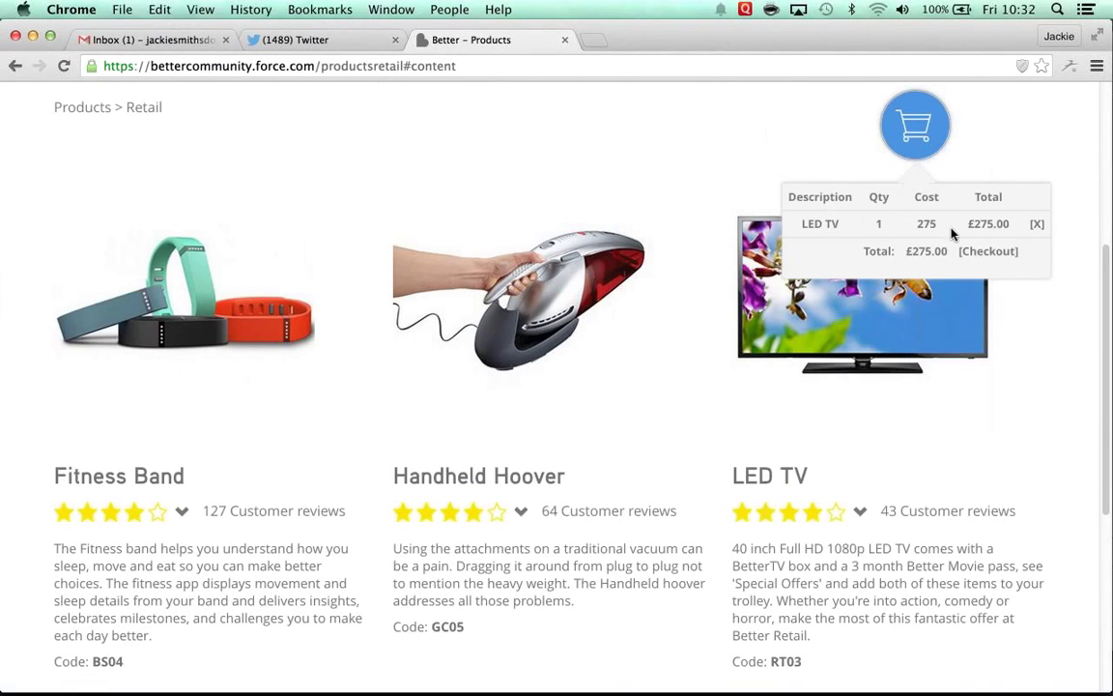
click(982, 253)
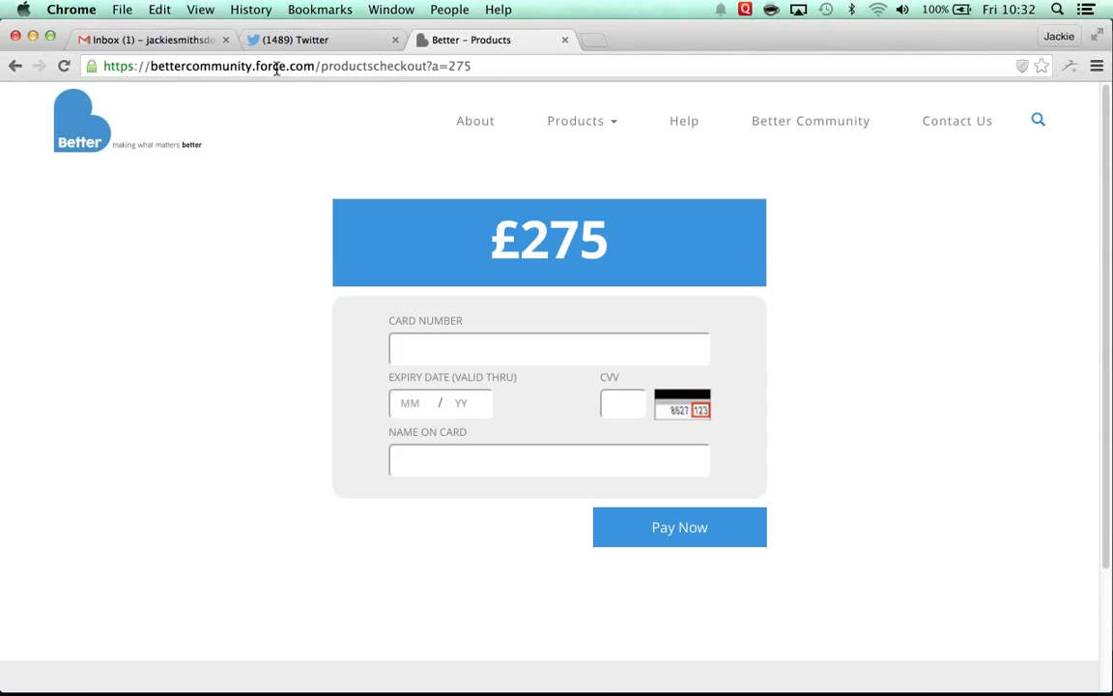
click(451, 347)
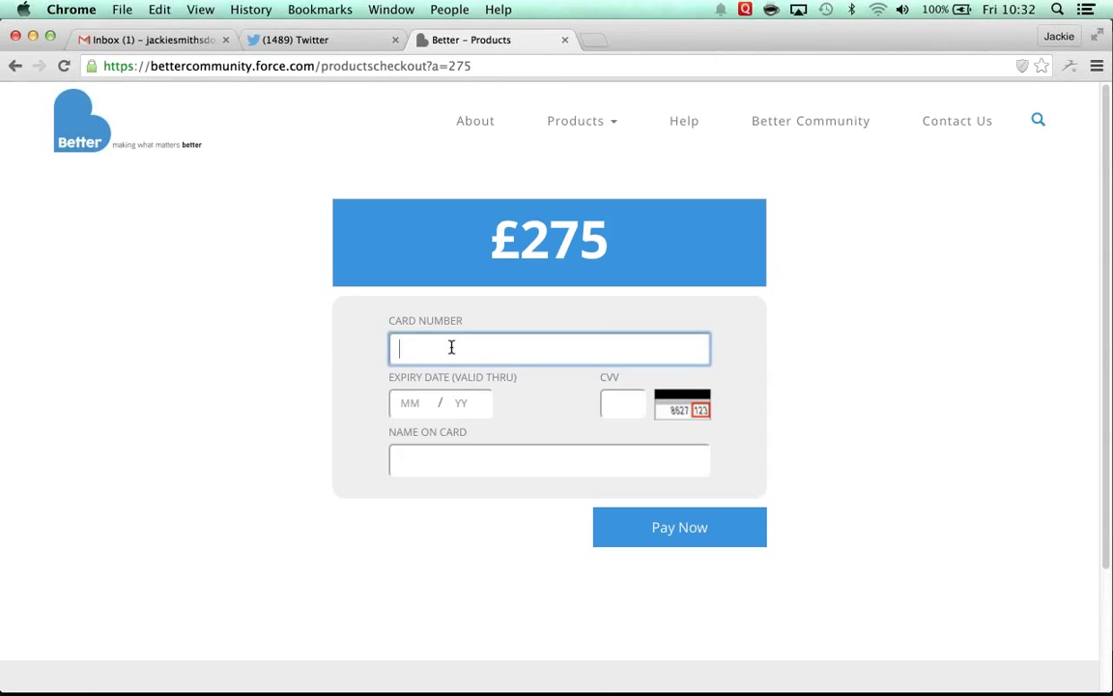
text(34567890876543)
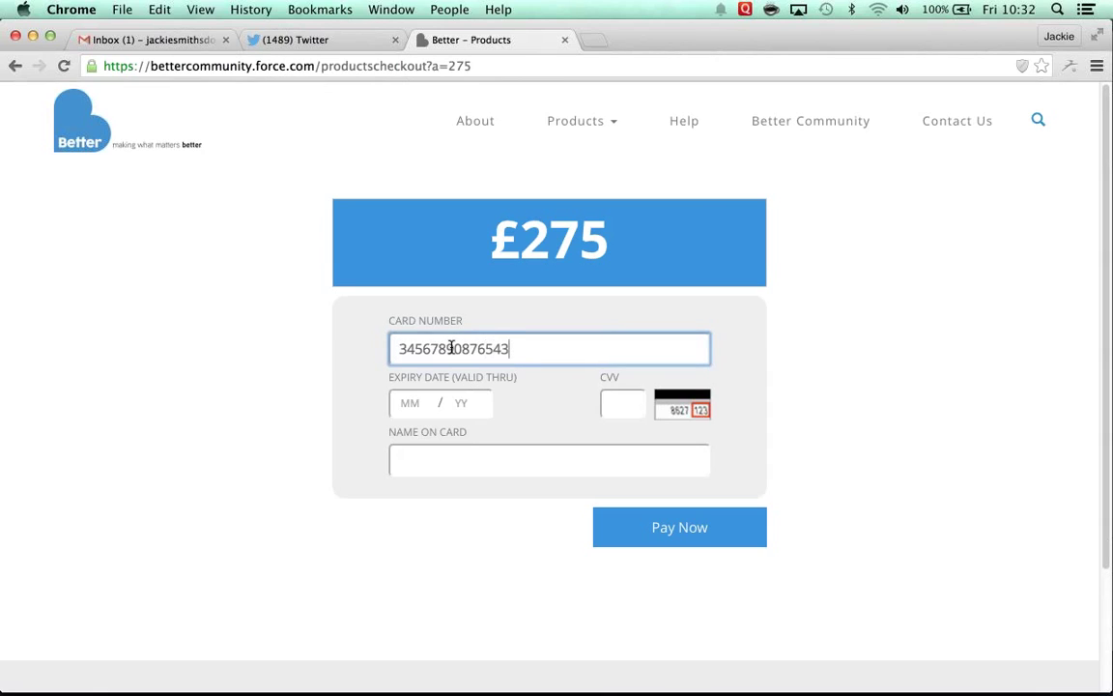
click(427, 402)
text(01)
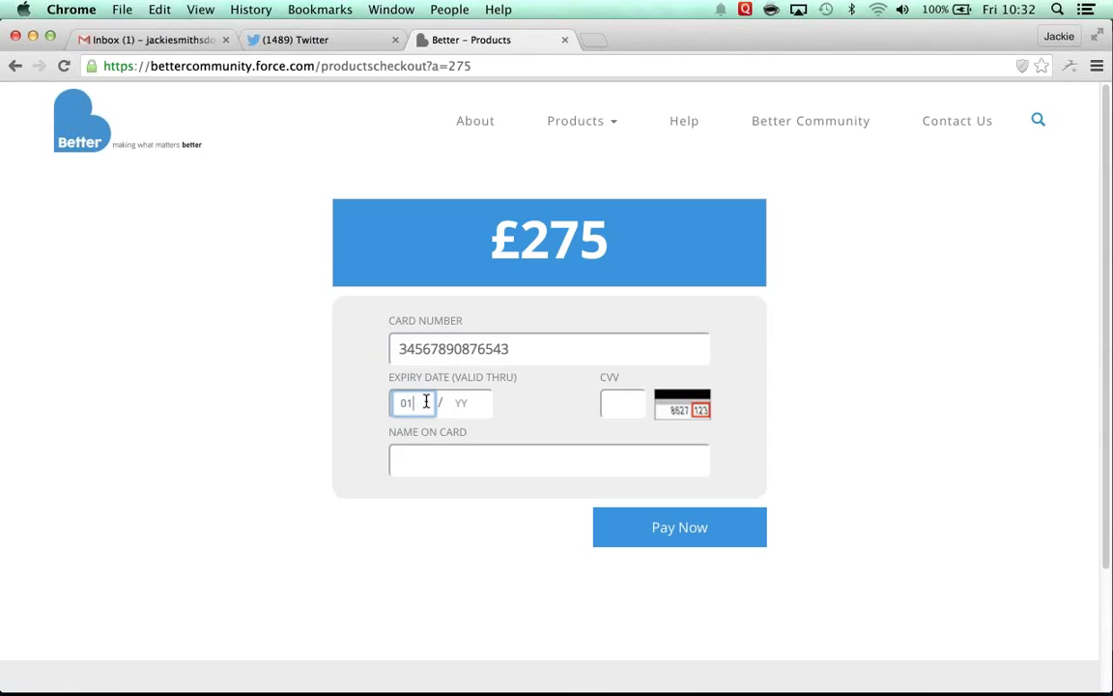
text(17)
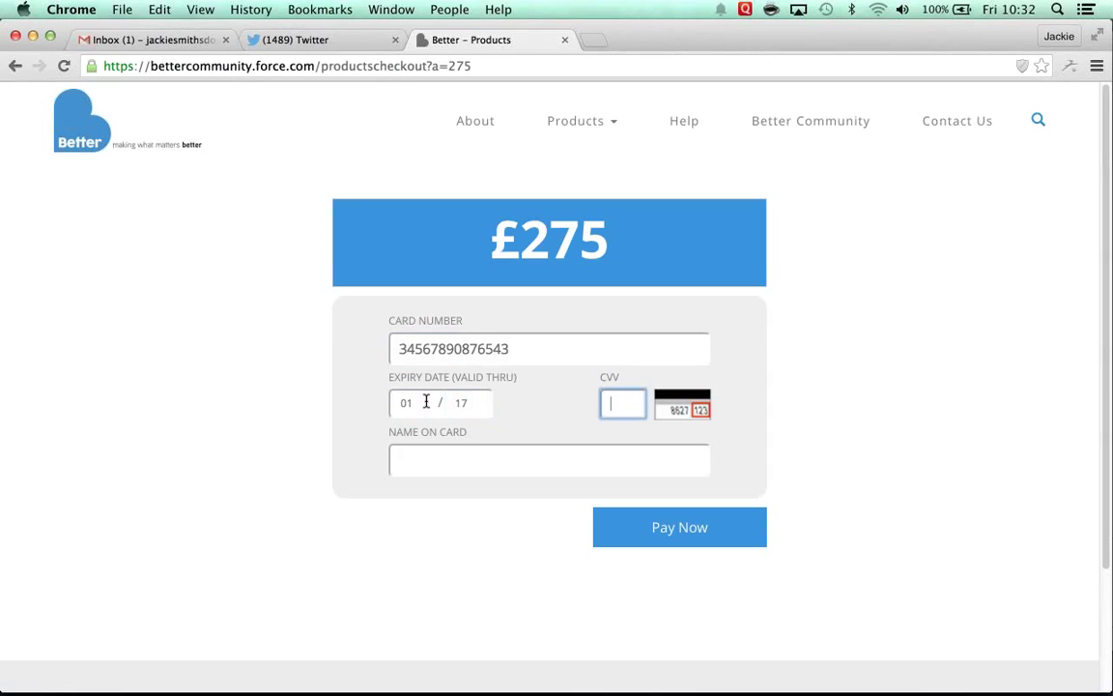
text(123M)
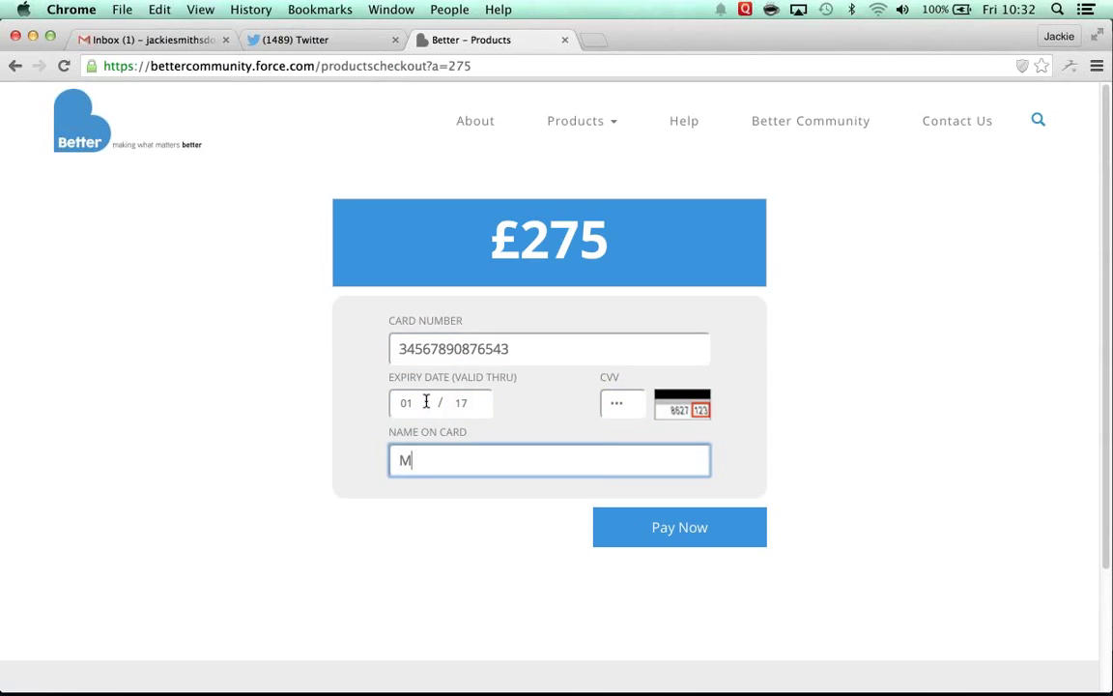
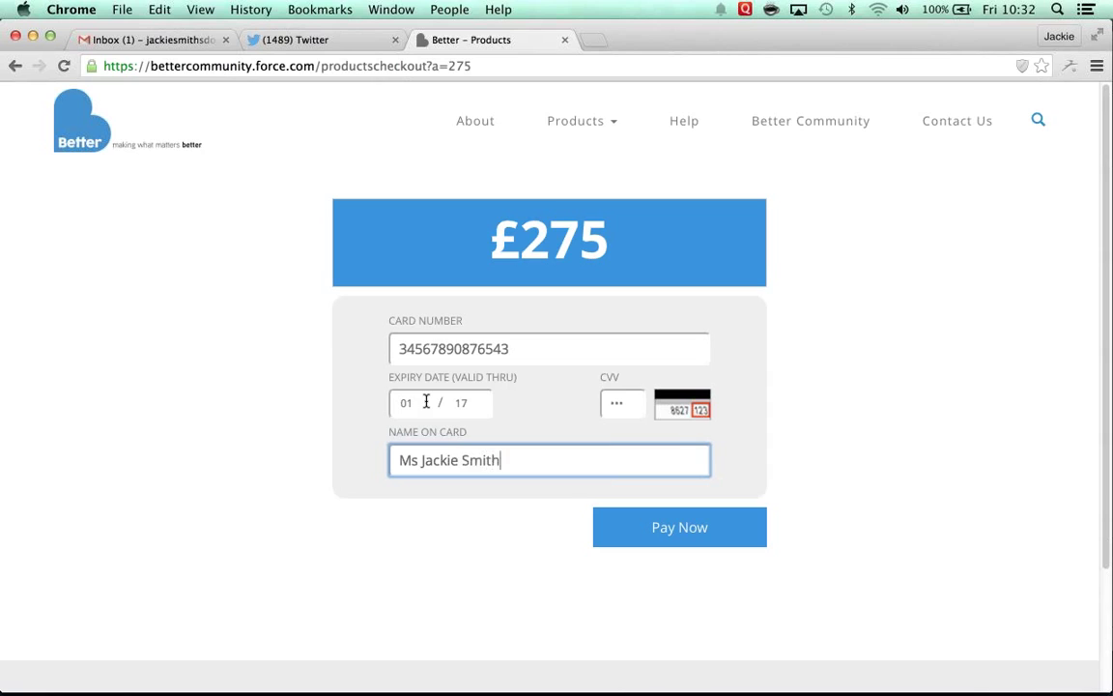
click(705, 524)
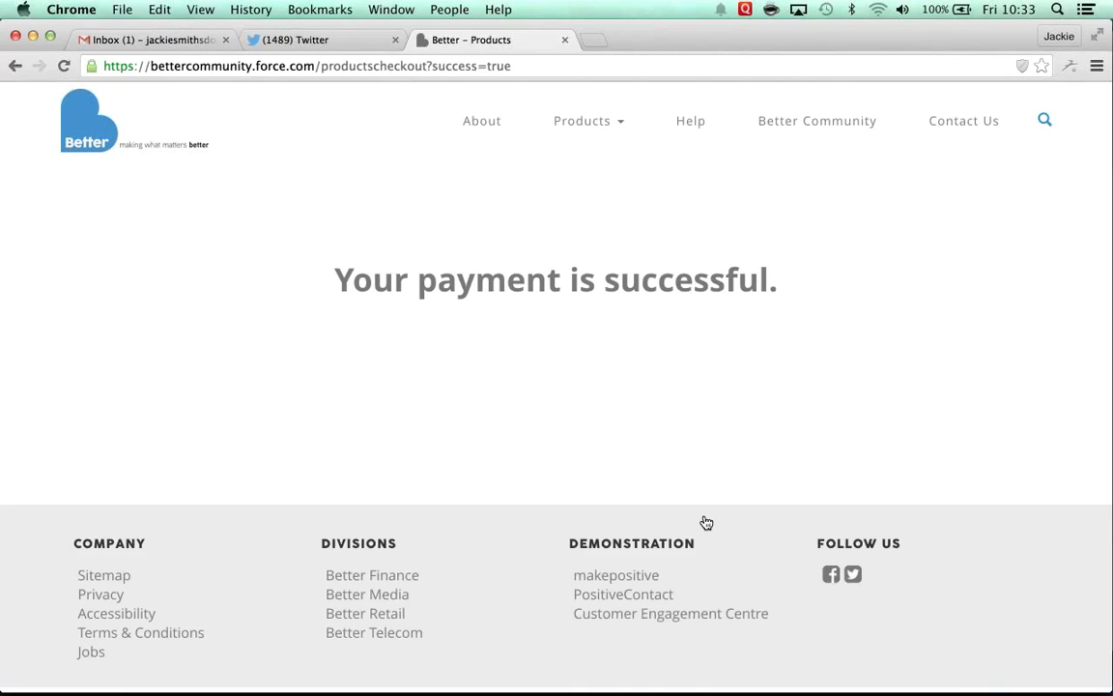
Step: In the advisor profile, close the contact, New Case, chat and Home Entertainment tabs without saving
click(452, 10)
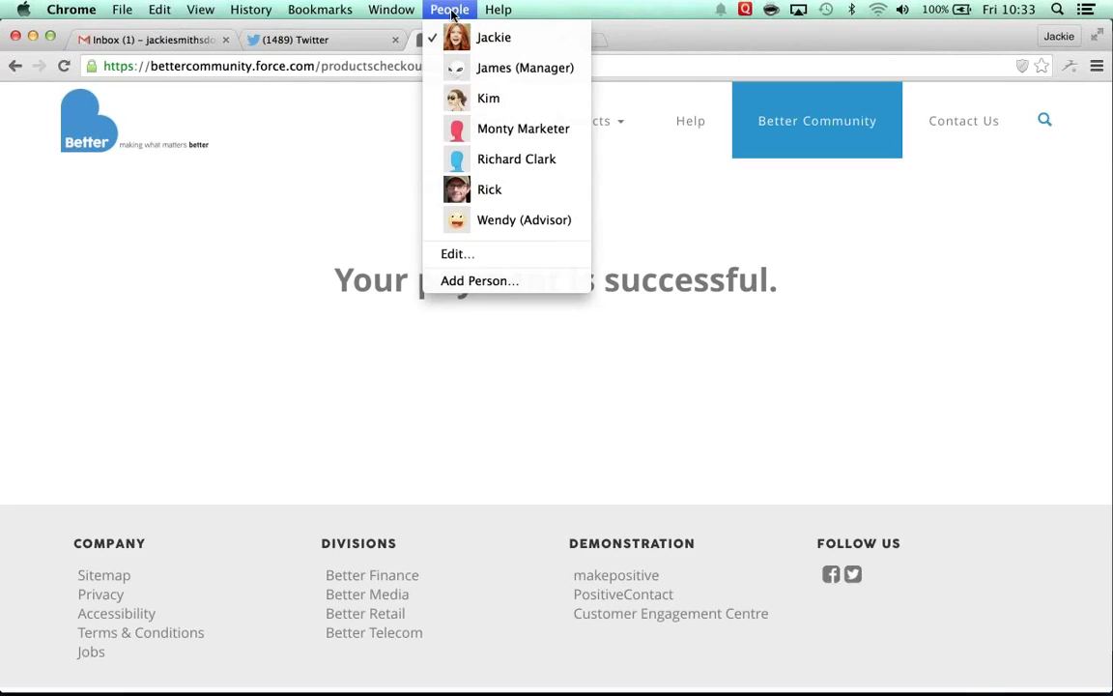
click(474, 219)
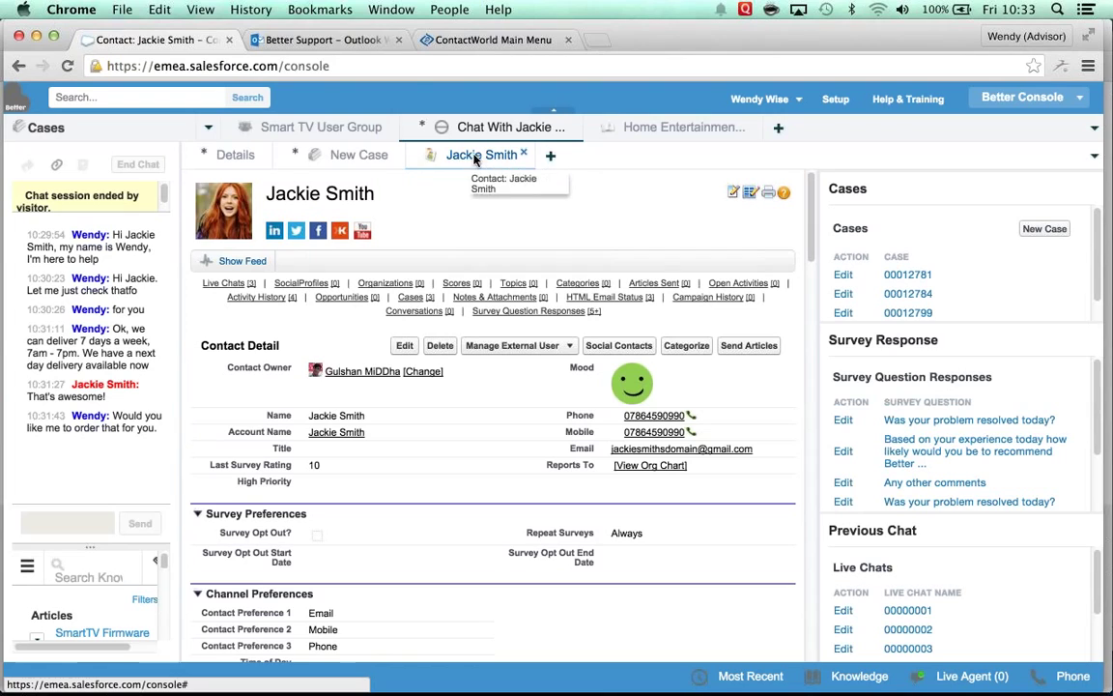
click(523, 154)
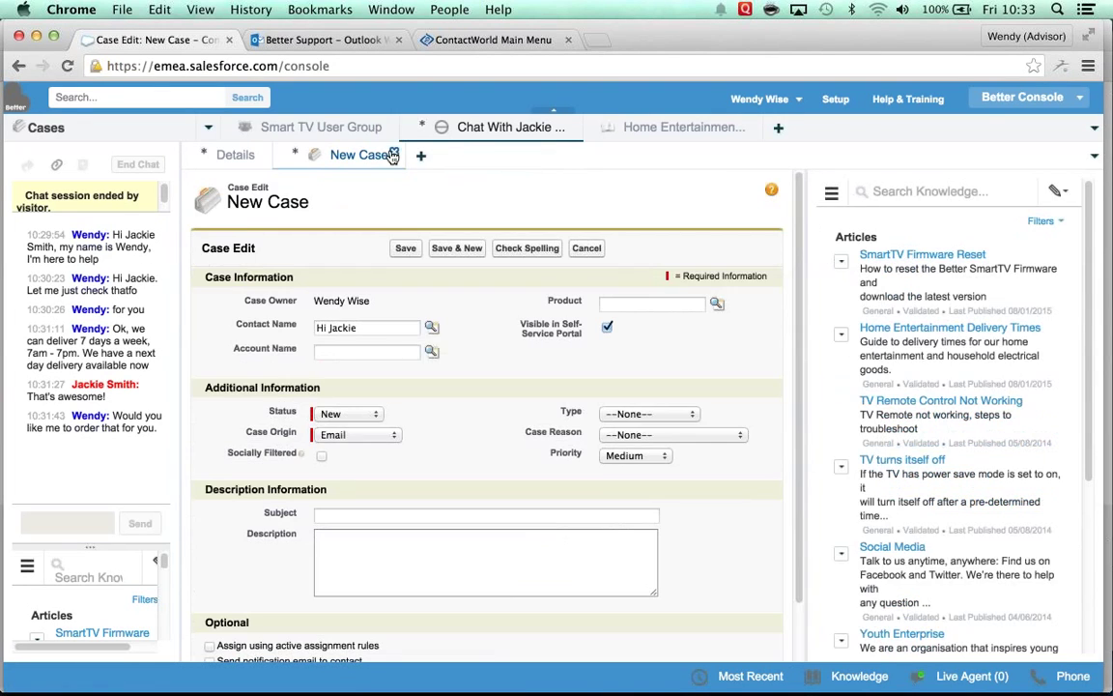
click(397, 155)
click(711, 457)
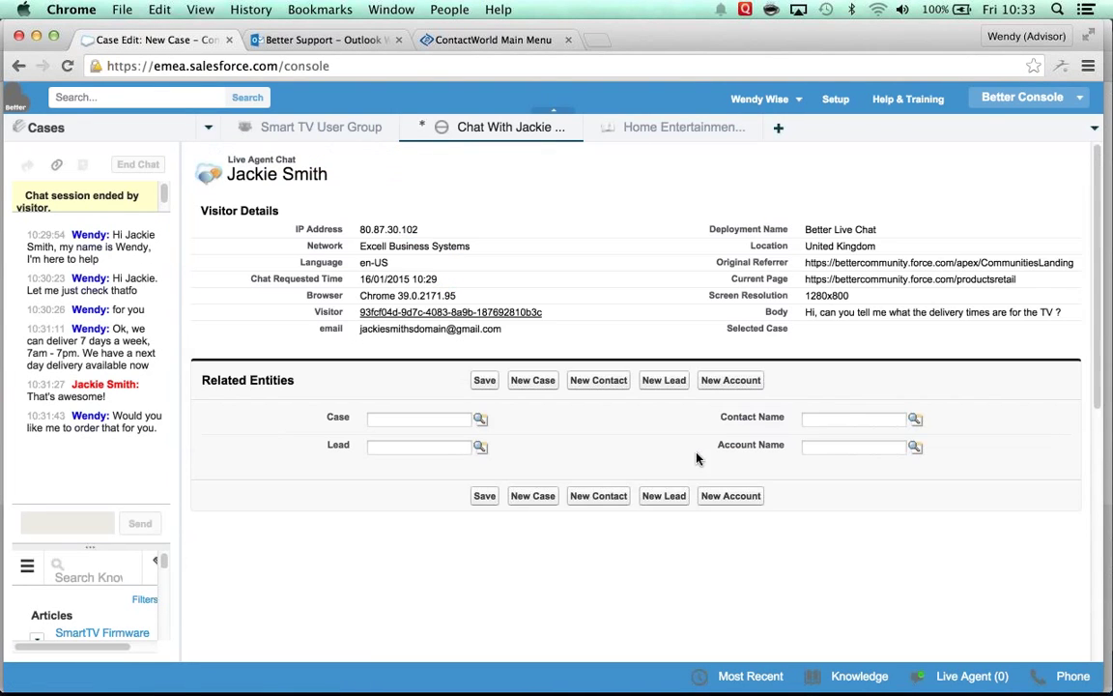
click(571, 130)
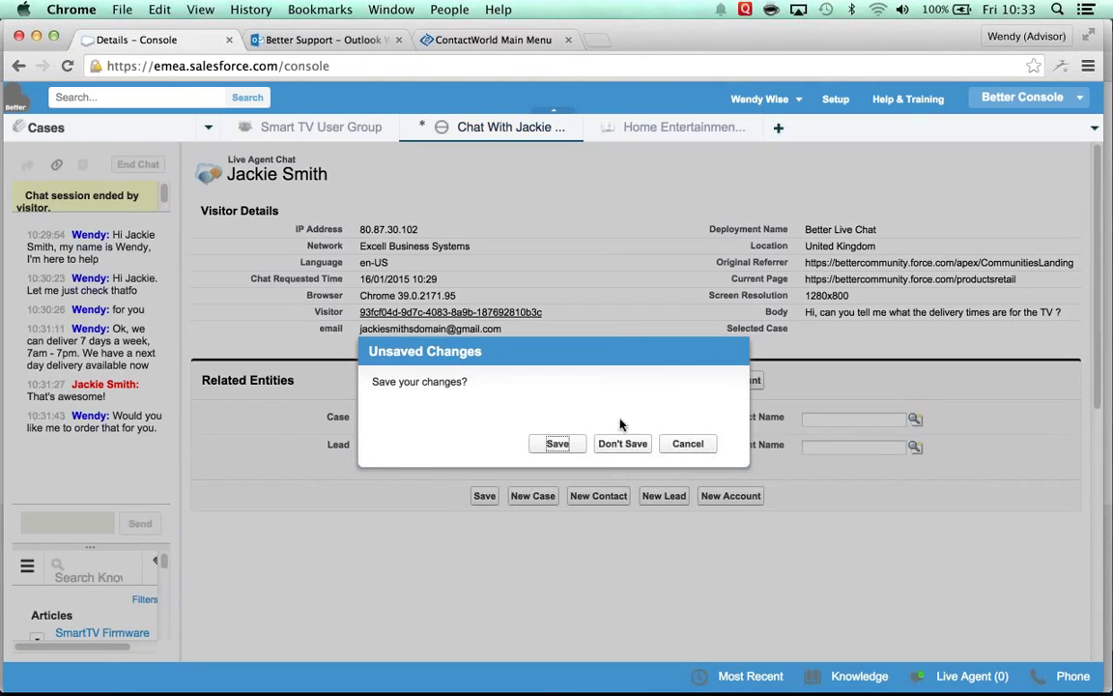
click(618, 445)
click(569, 129)
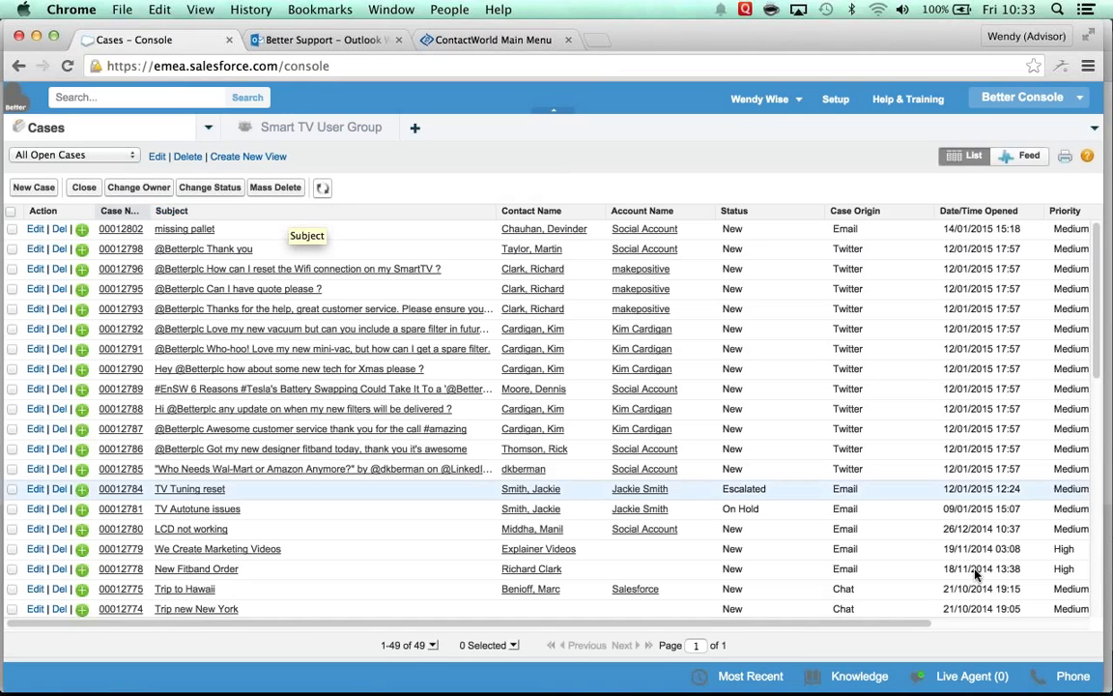
Step: Open the Phone softphone in the footer to take the inbound call
click(1072, 678)
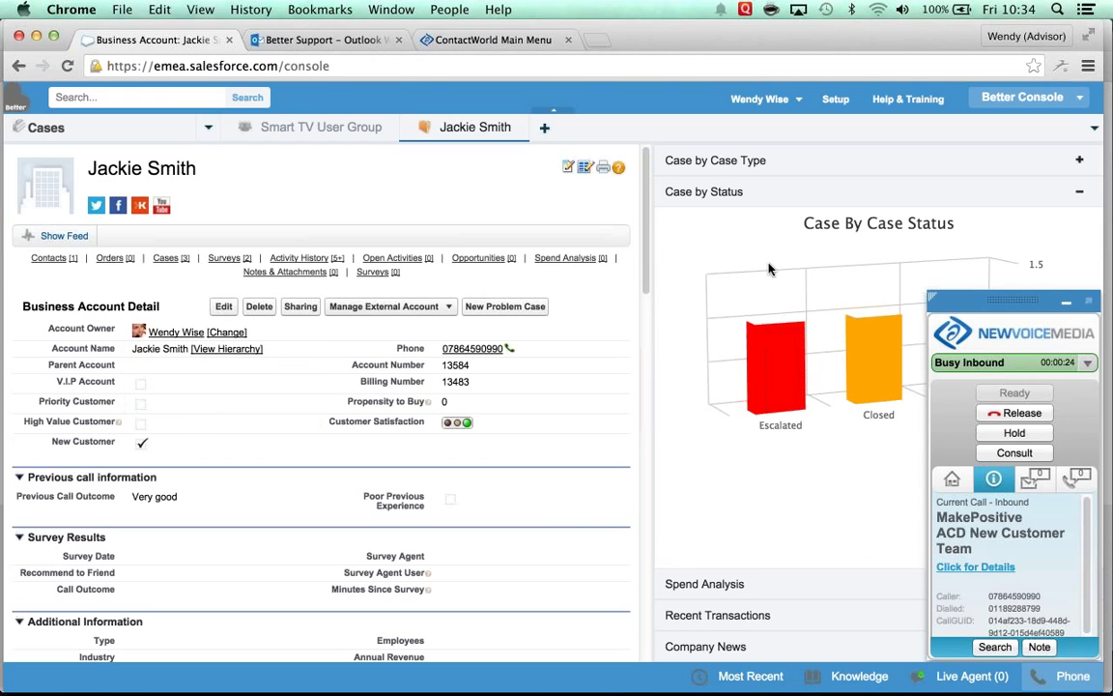
Step: Review the account's Case by Case Type chart and Spend Analysis, then start a New Case
click(1065, 305)
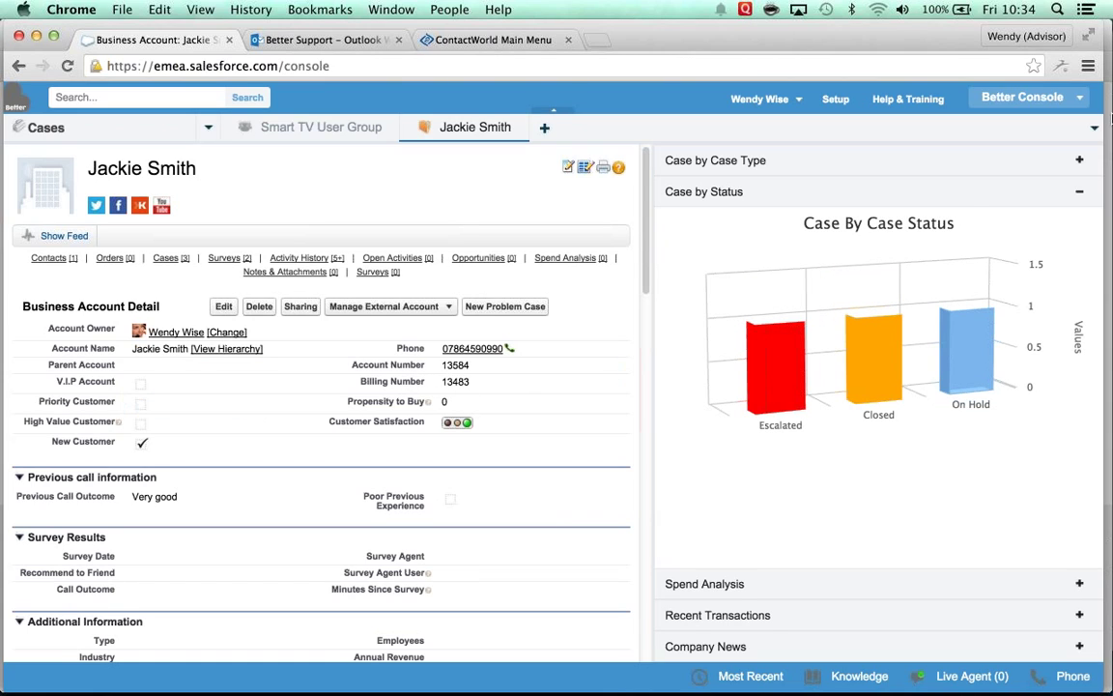
click(1073, 163)
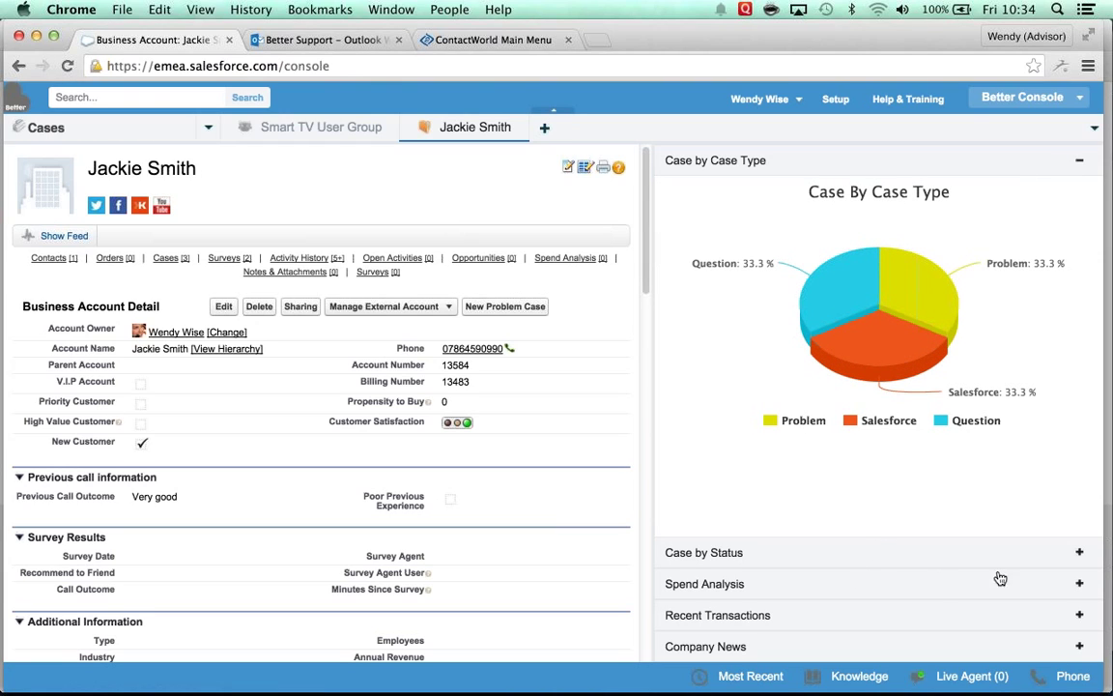
click(1078, 584)
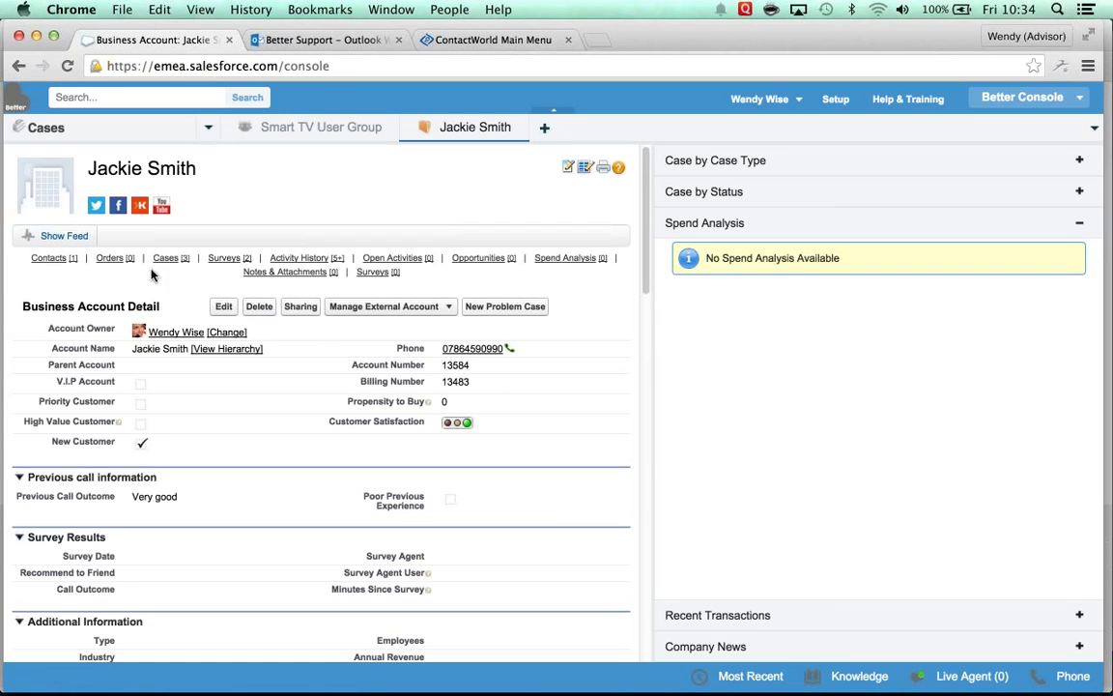
mouse_move(169, 261)
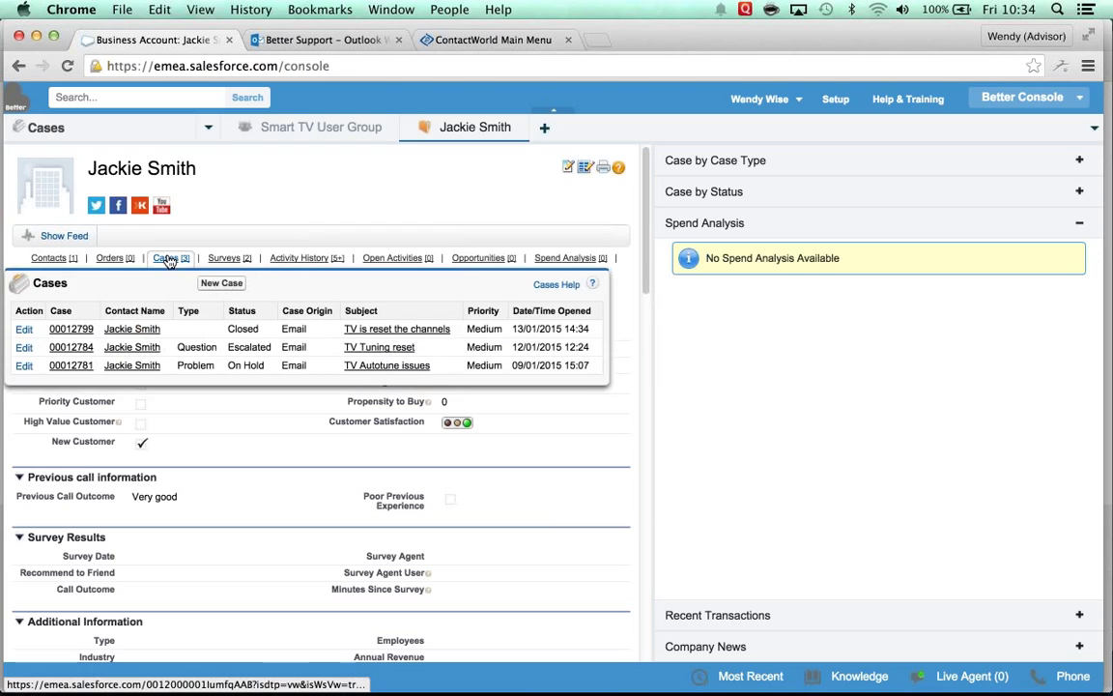
click(209, 284)
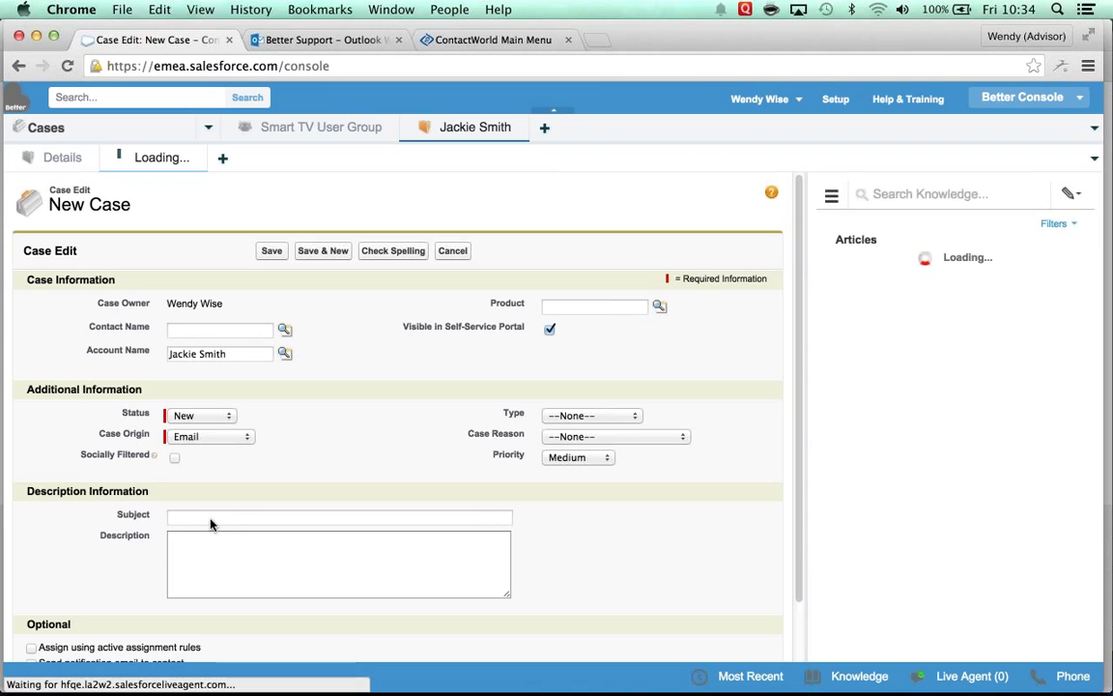
Step: Give the new case the subject 'TV Tuning reset' from the Tv suggestion and save it
click(212, 517)
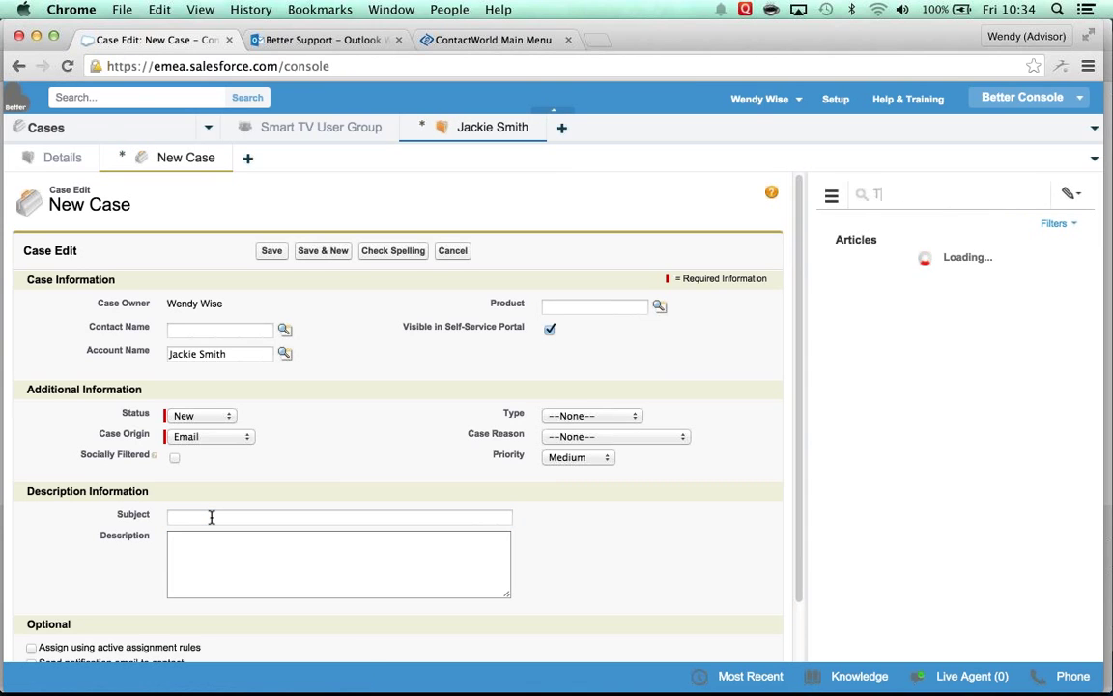
click(218, 521)
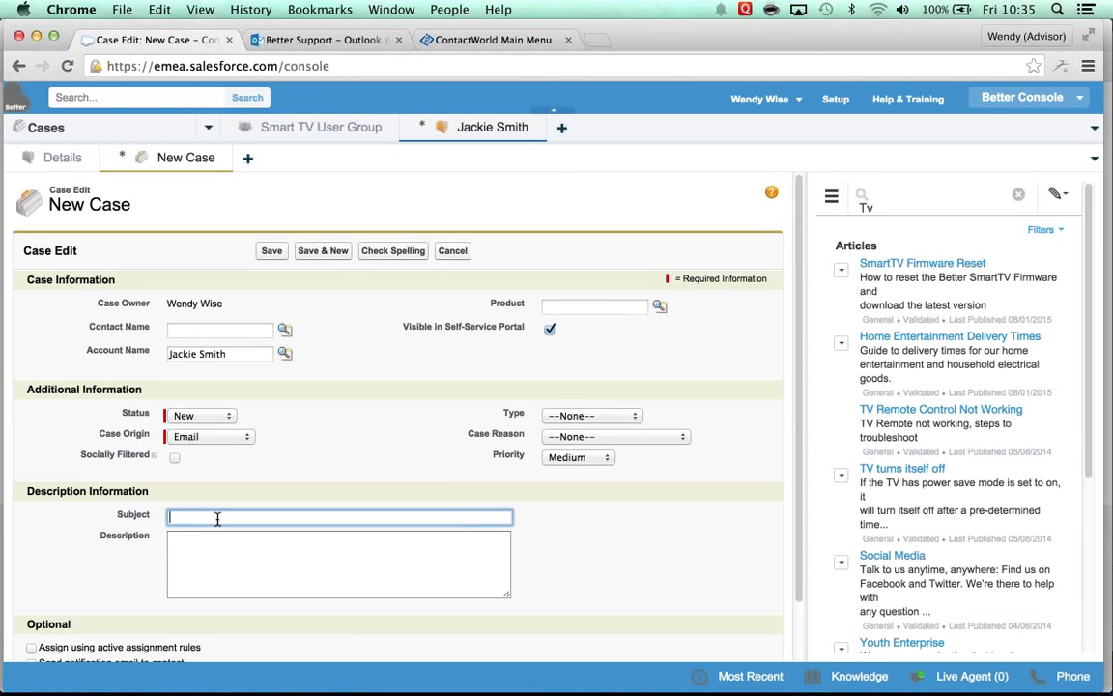
text(Tv)
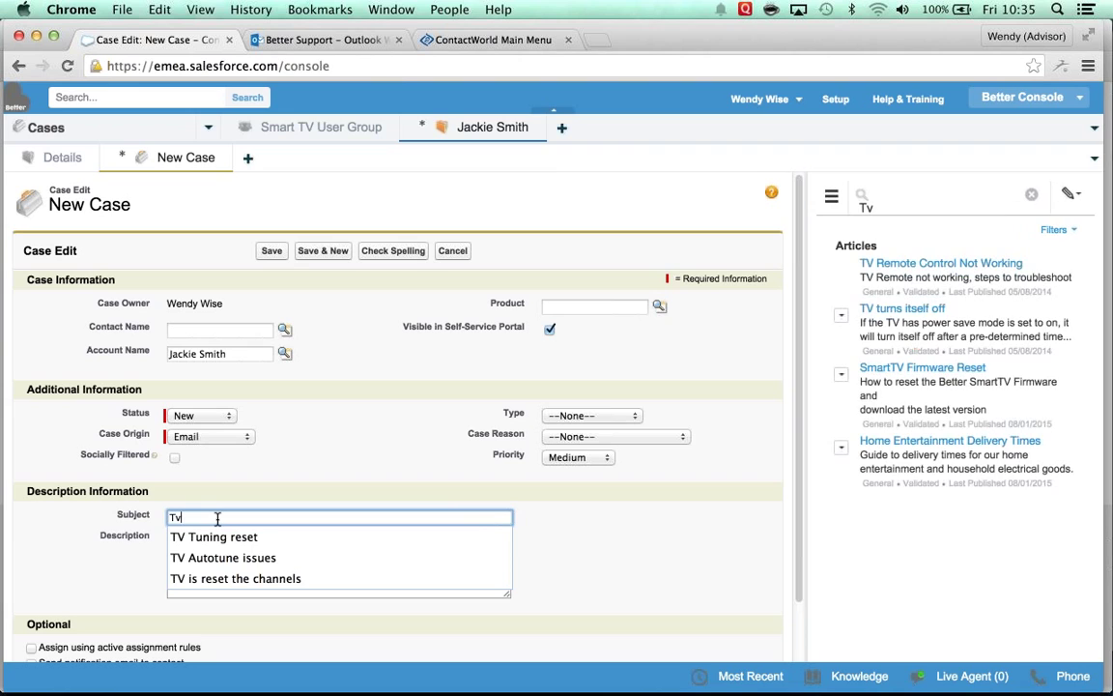
key(Down)
key(Right)
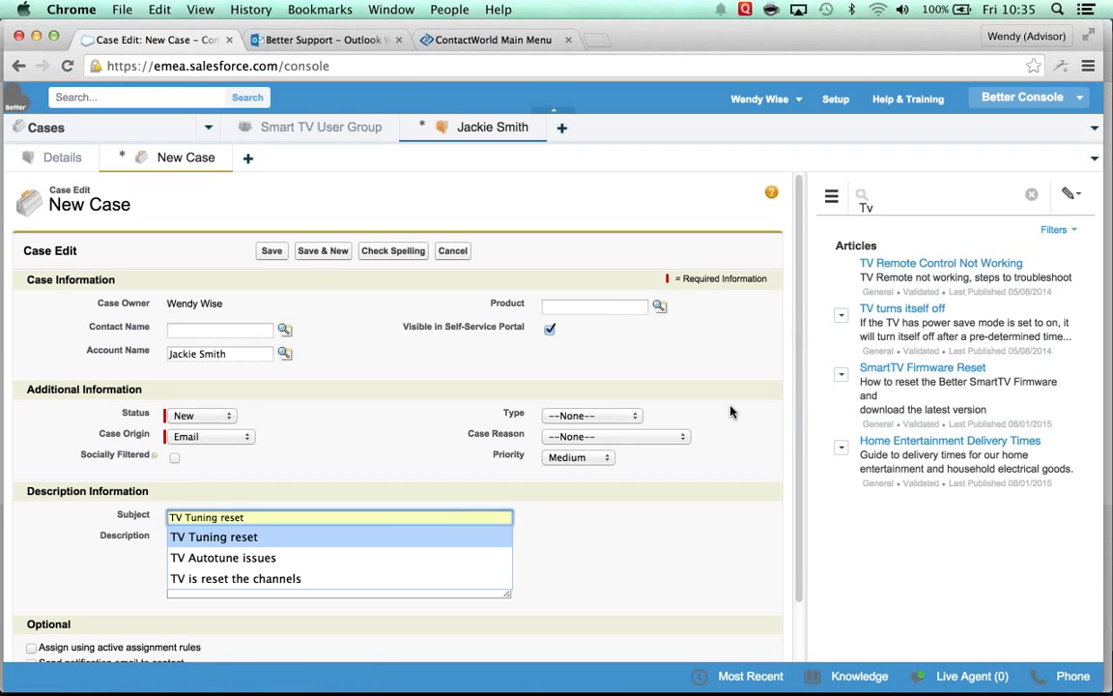
key(Tab)
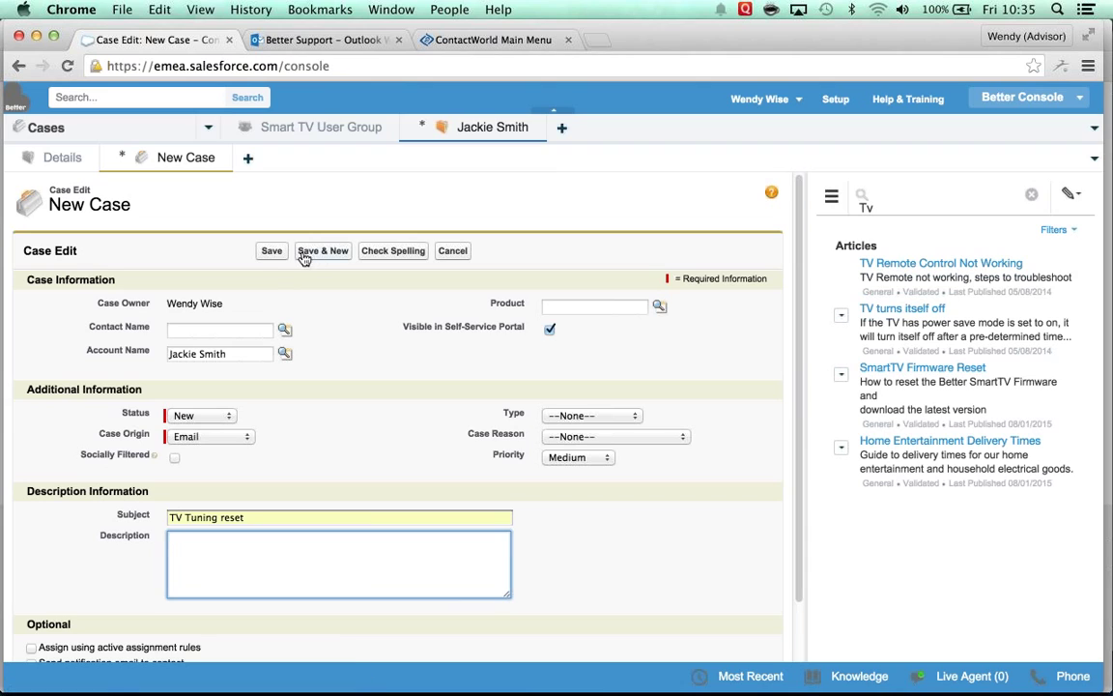
click(272, 251)
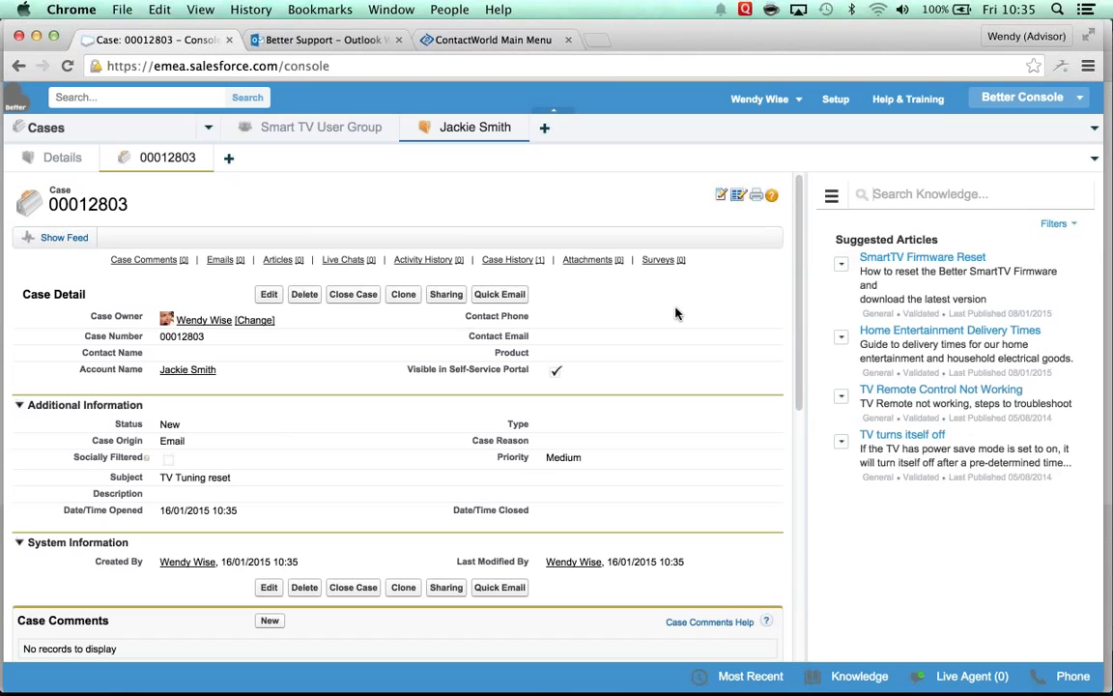
Step: Attach the SmartTV Firmware Reset suggested article to case 00012803
click(843, 267)
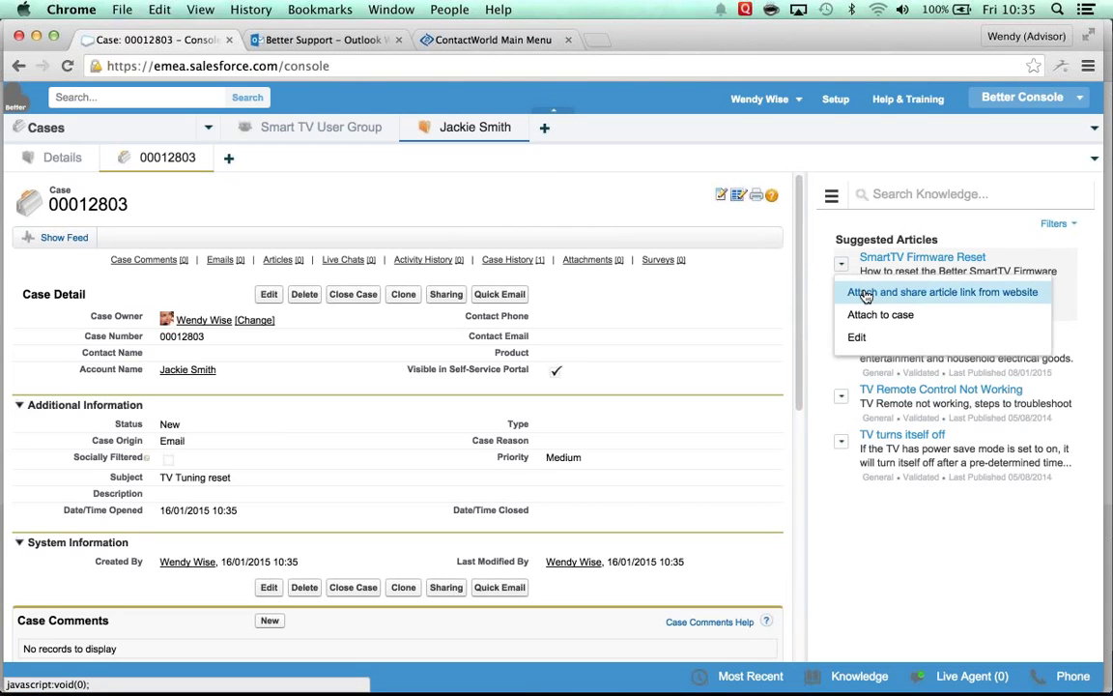
click(873, 318)
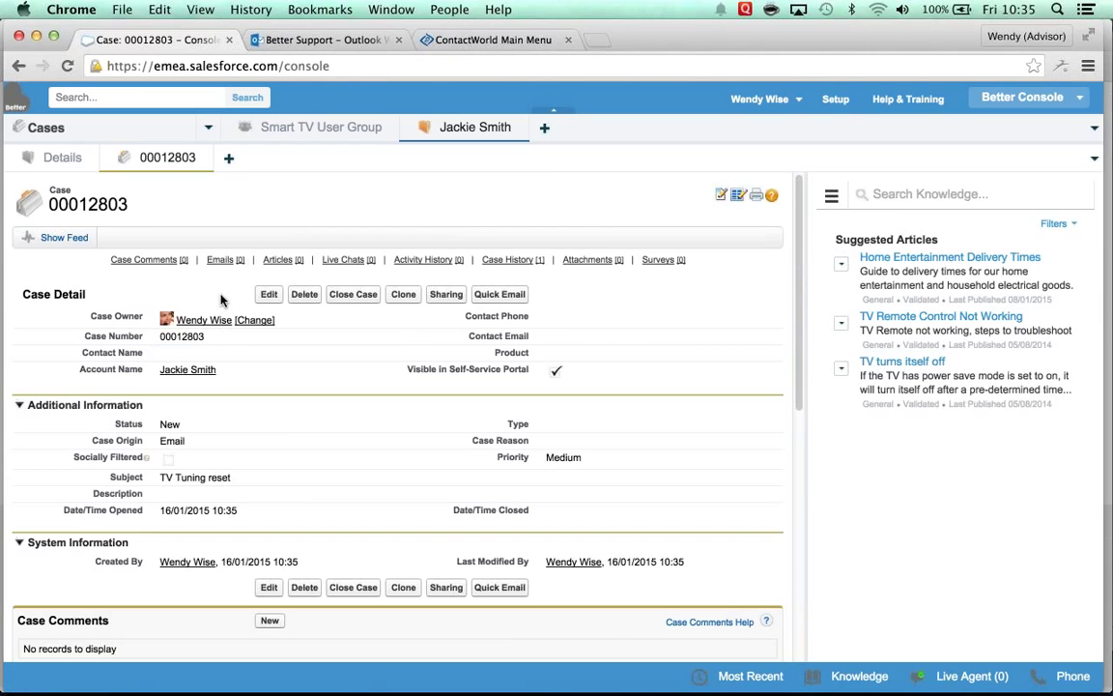
Step: Start an email on the case addressed to the customer from the matching contacts
mouse_move(220, 259)
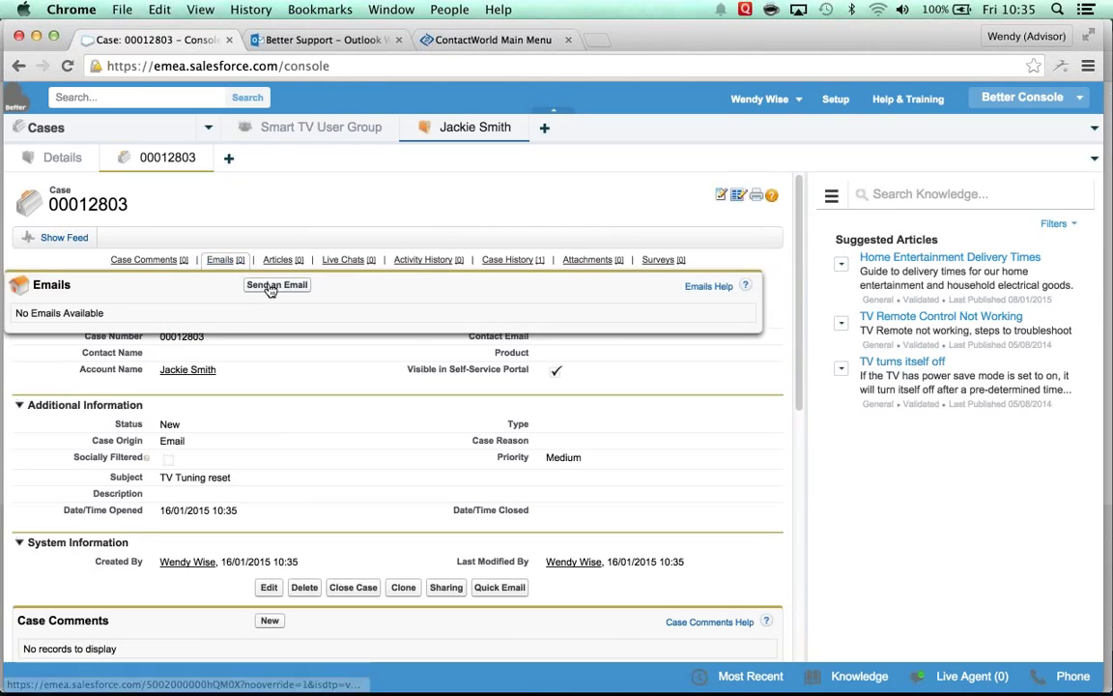
click(270, 285)
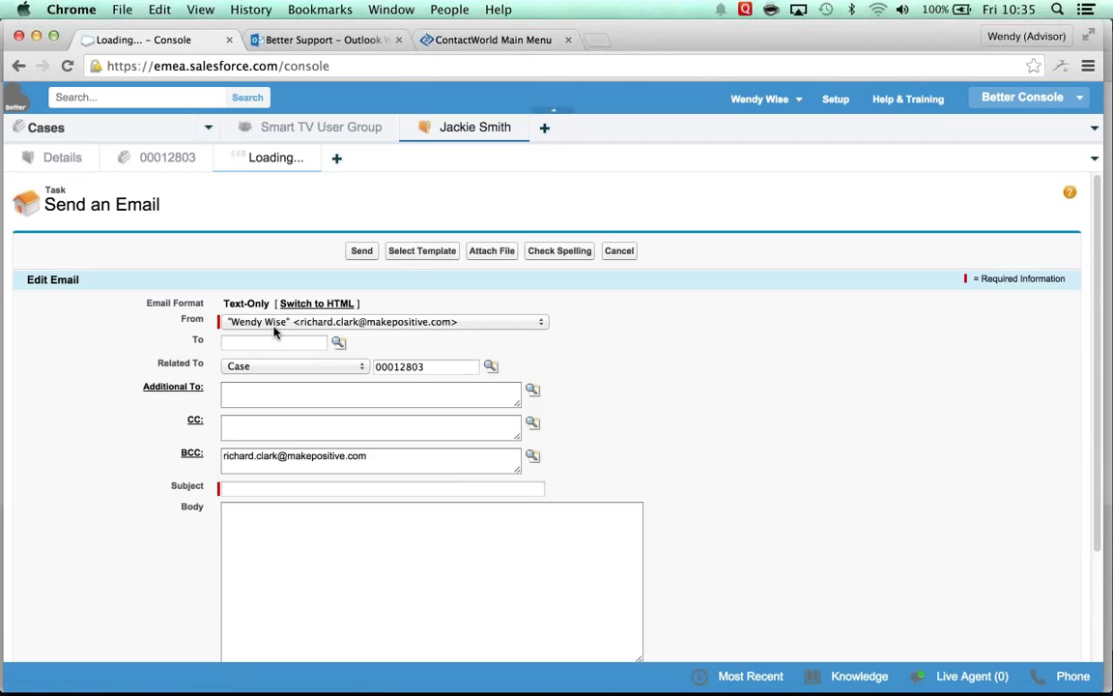
click(269, 341)
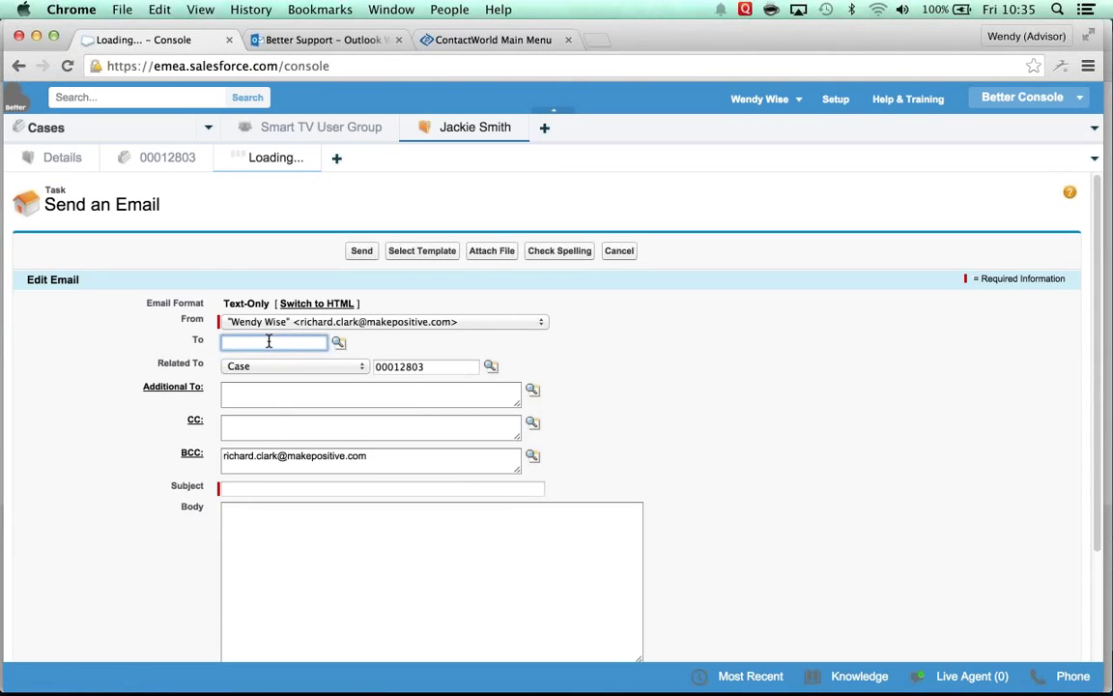
text(jac)
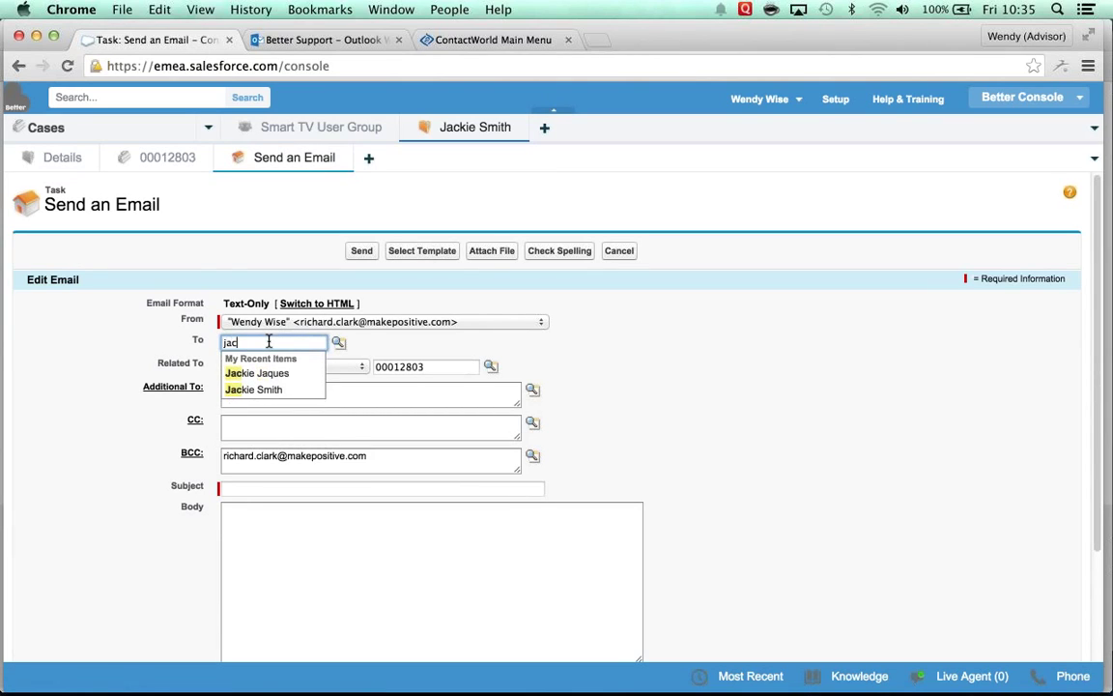
key(Down)
key(Down)
key(Return)
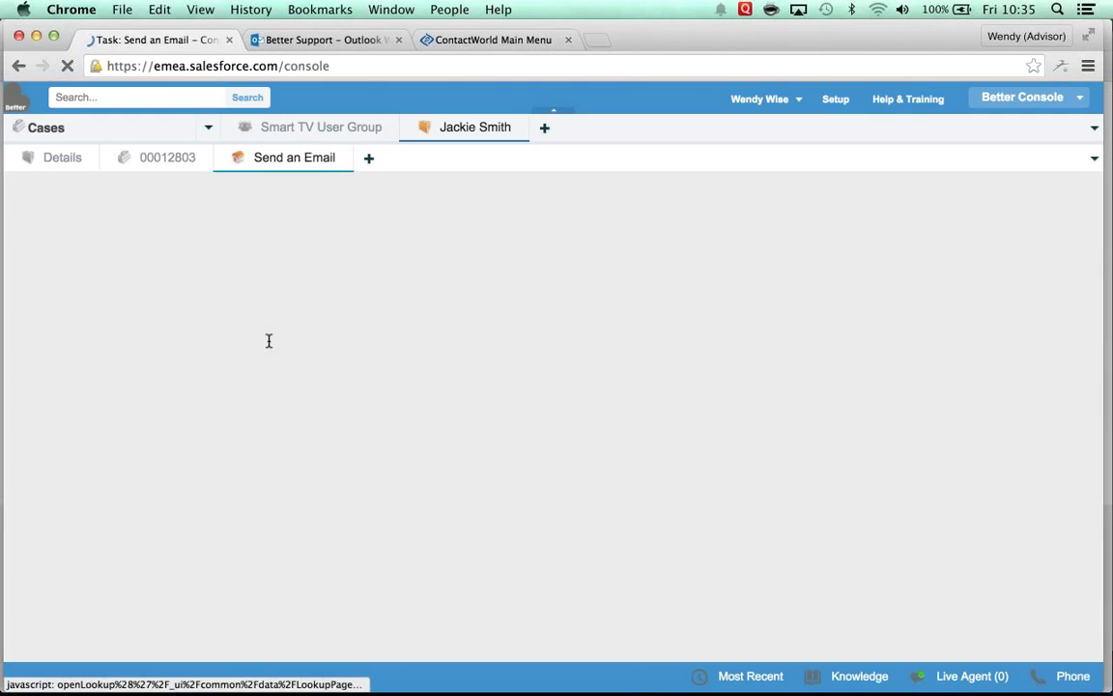
Step: Apply the Knowledge Article for Case template and send the email
click(421, 251)
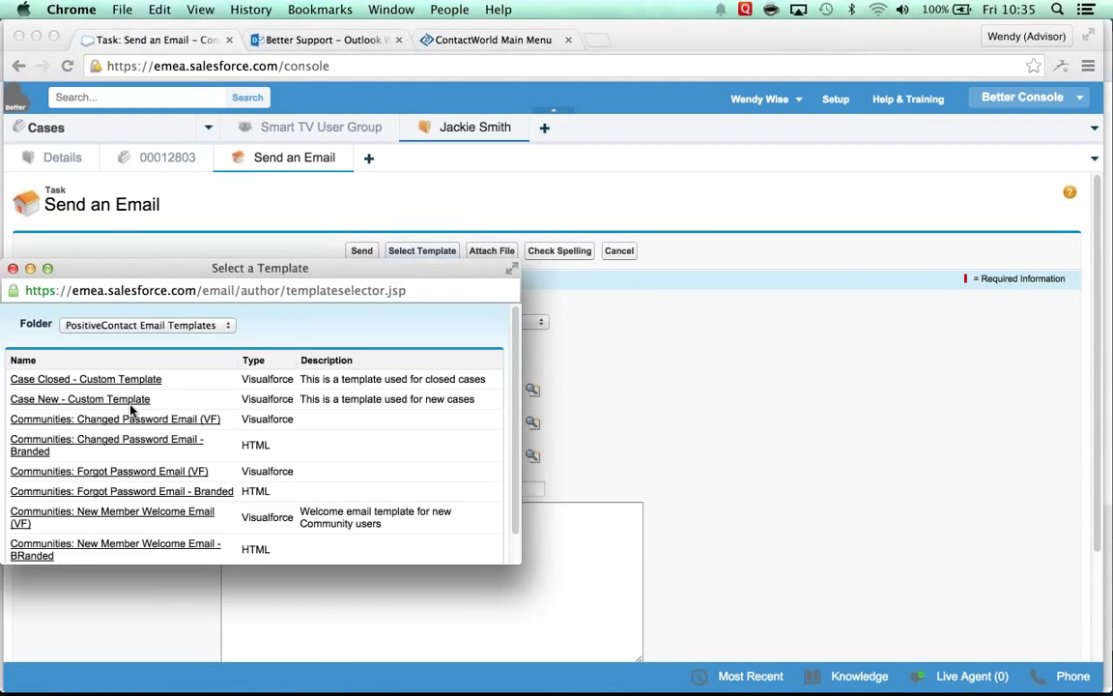
scroll(130, 410, down, 2)
click(95, 545)
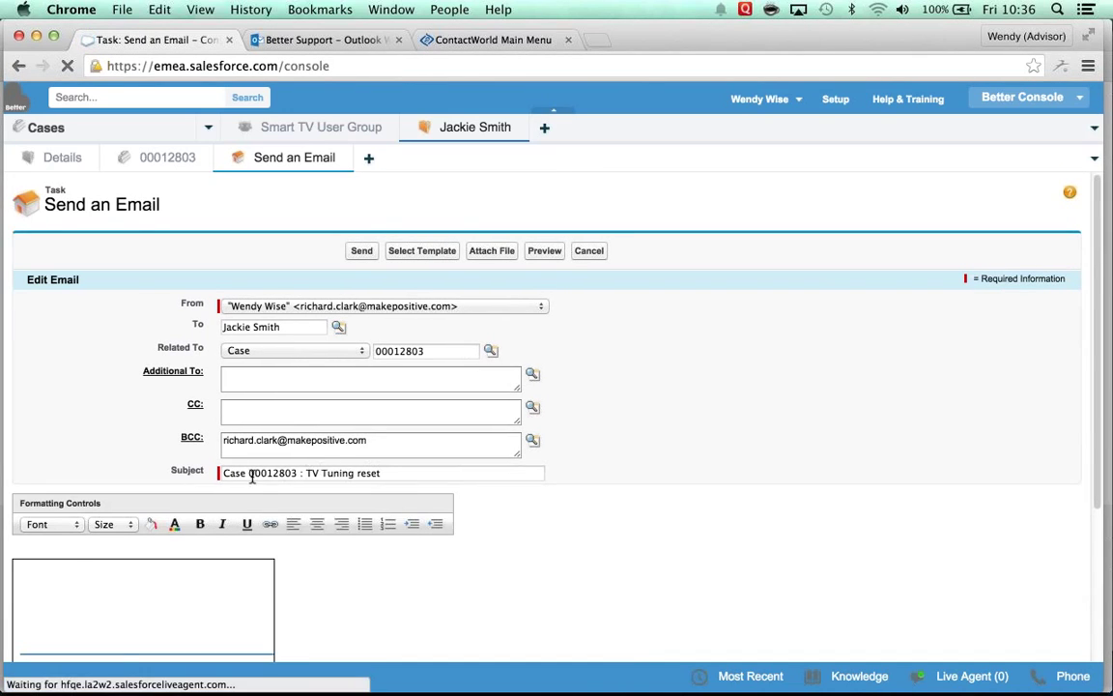
scroll(315, 474, down, 10)
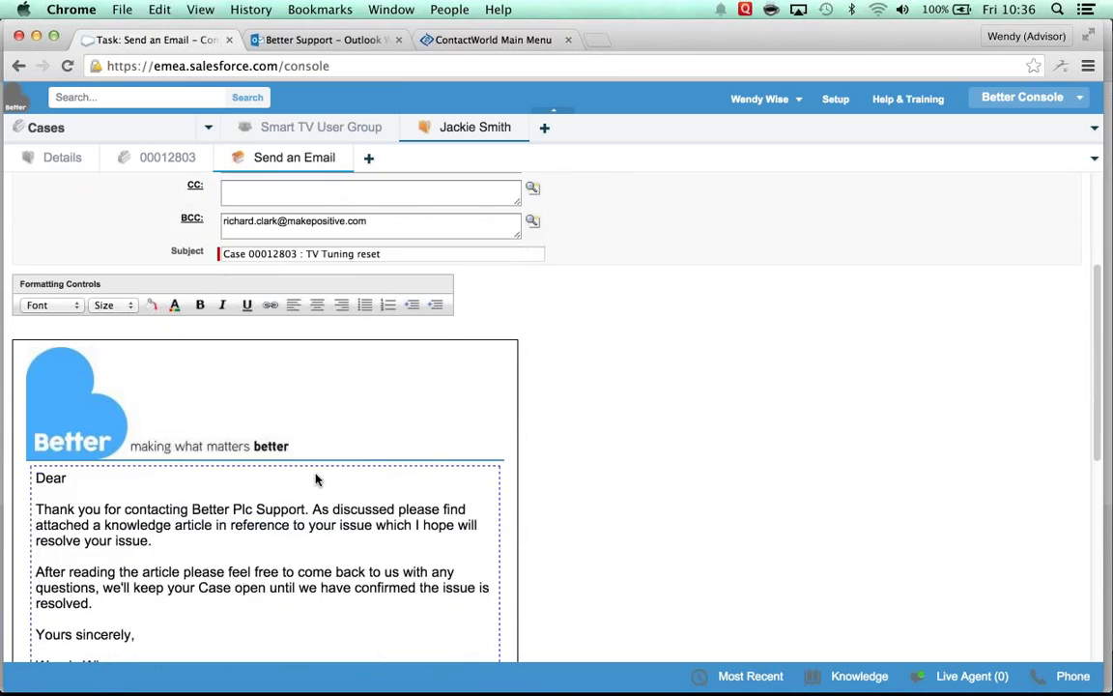
scroll(315, 481, down, 8)
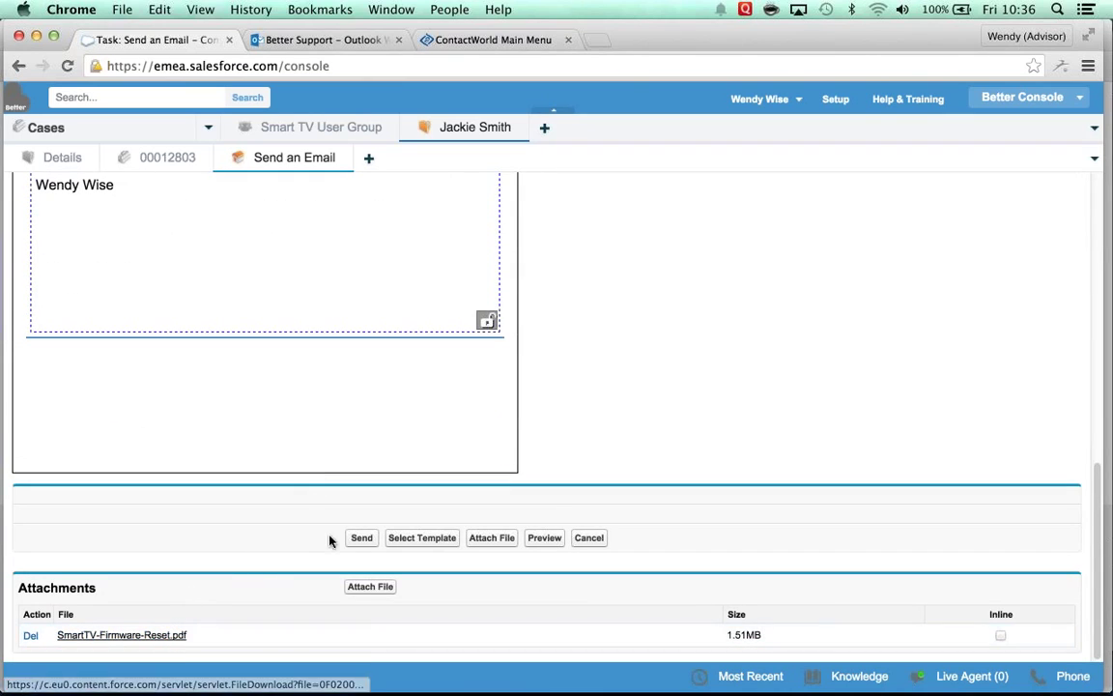
click(360, 538)
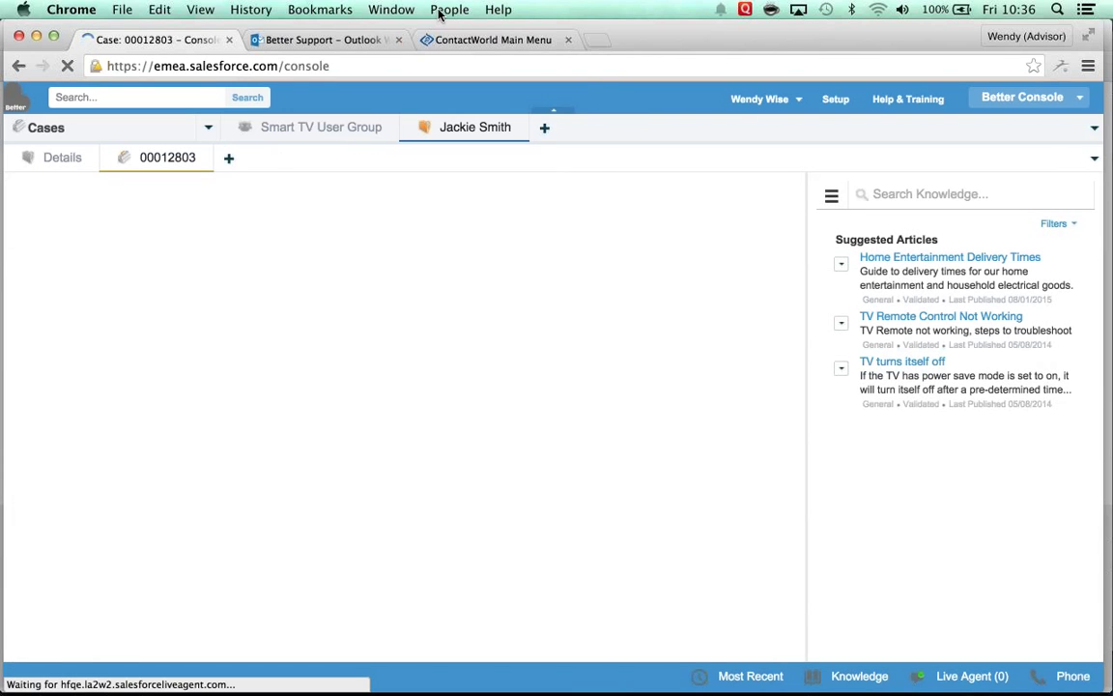
click(443, 10)
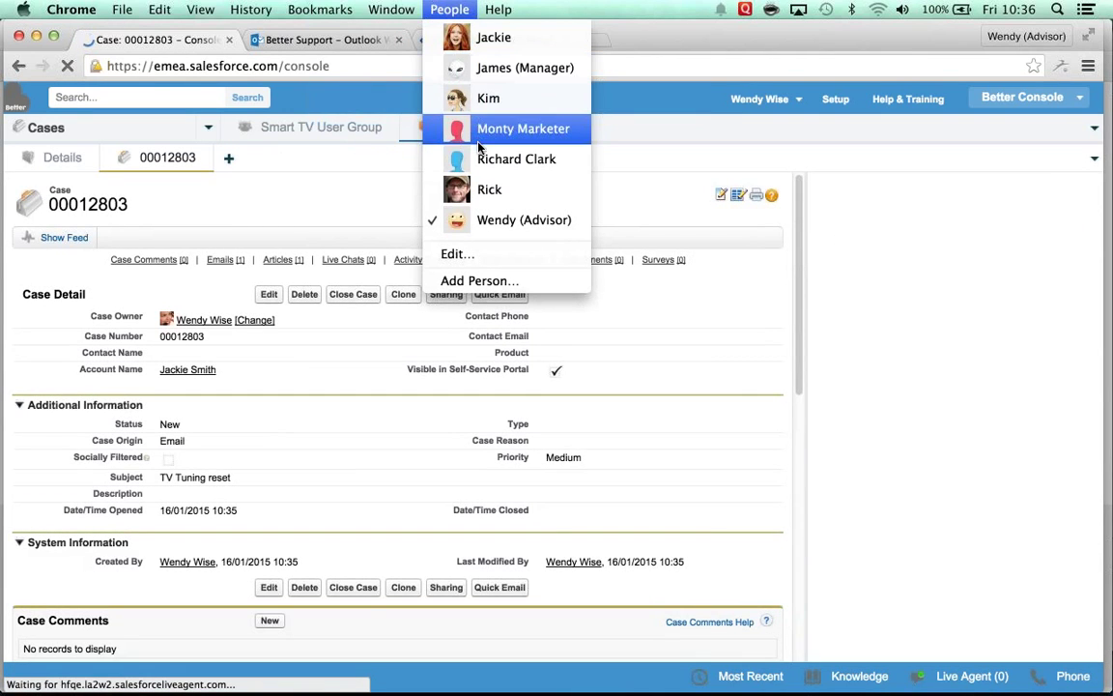
Step: In the customer's Gmail, open the TV Tuning reset case email and its SmartTV-Firmware-Reset.pdf attachment
click(493, 40)
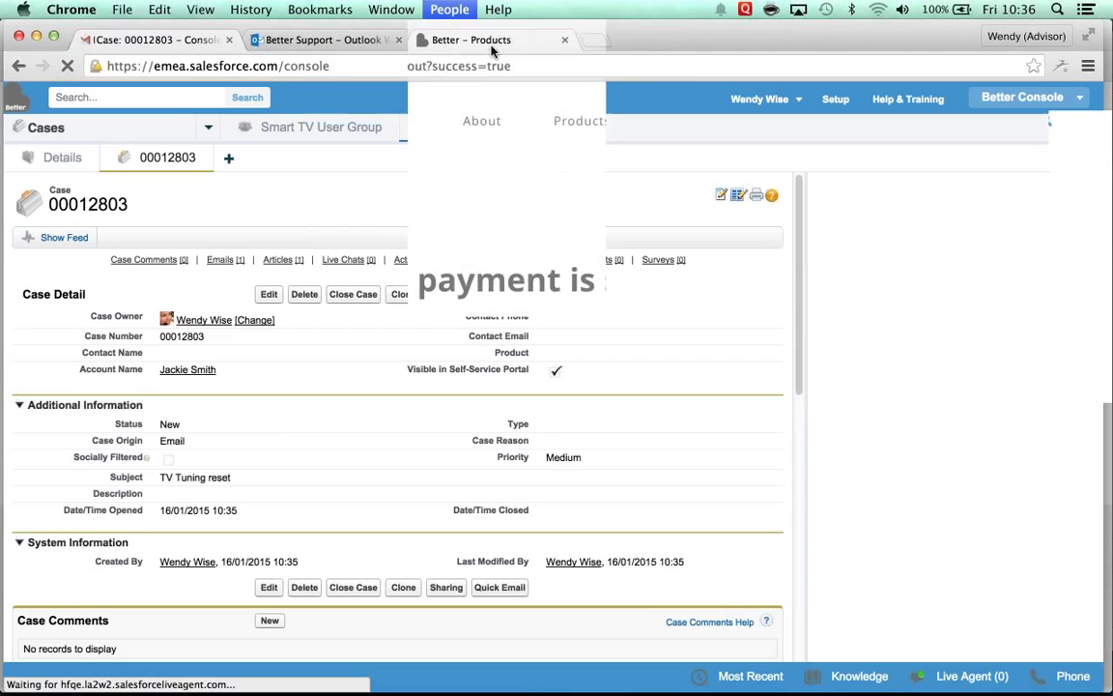
click(160, 43)
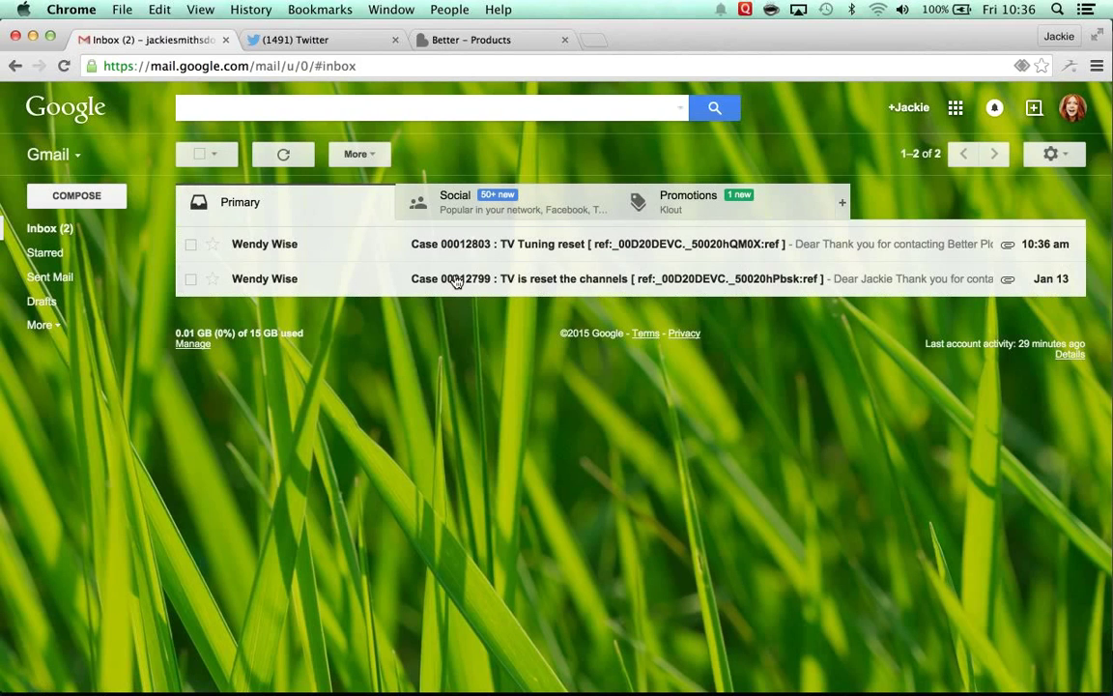
click(286, 246)
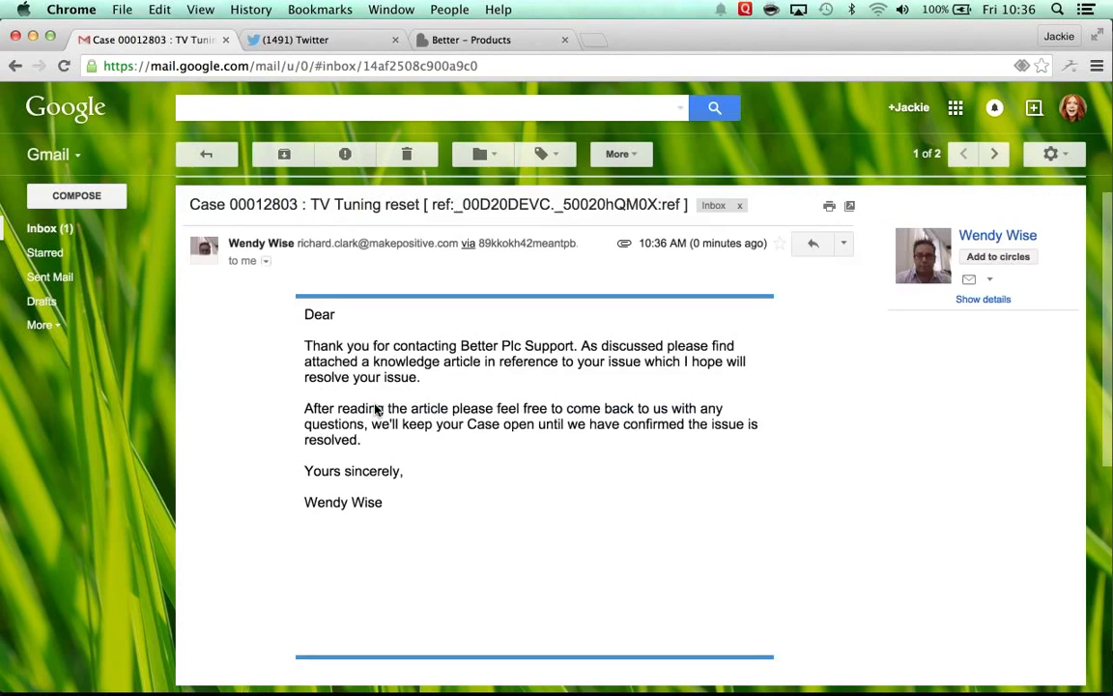
scroll(340, 415, down, 5)
click(300, 386)
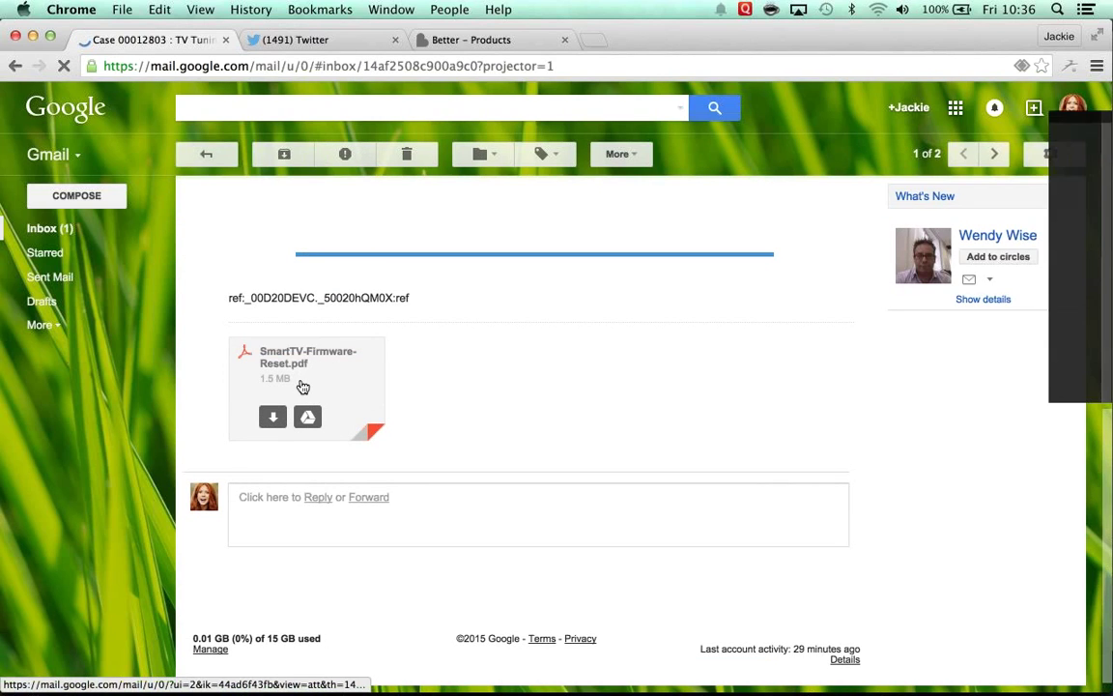
Step: Read through every page of the PDF, then close the preview back to the email
scroll(357, 388, down, 5)
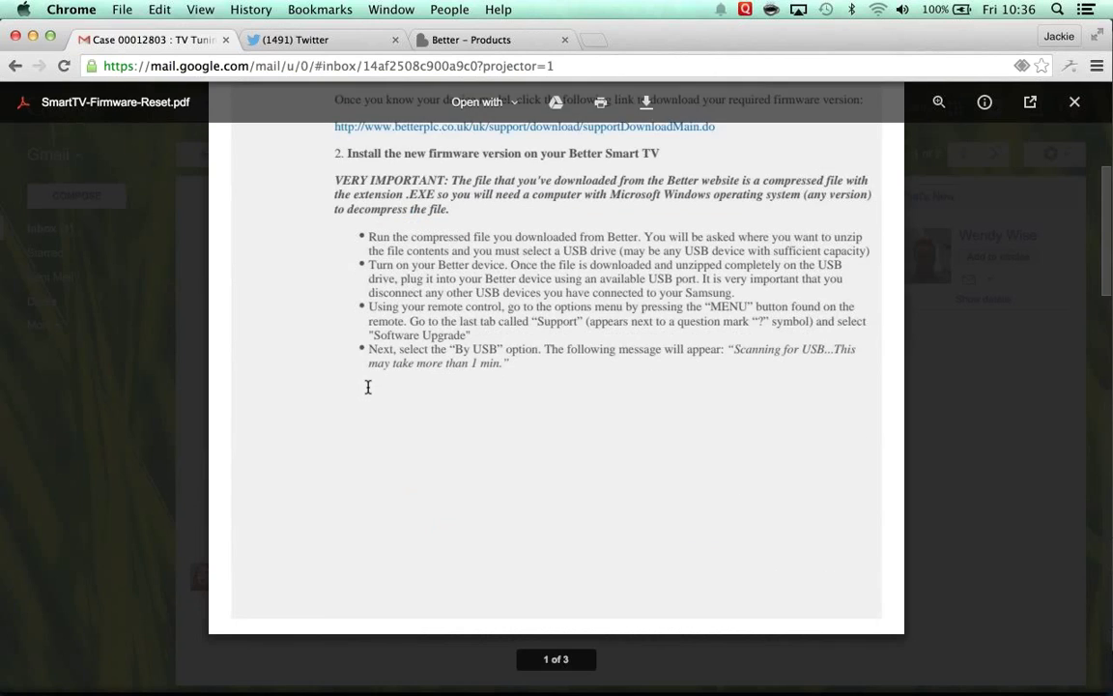
scroll(367, 386, down, 5)
scroll(368, 386, down, 3)
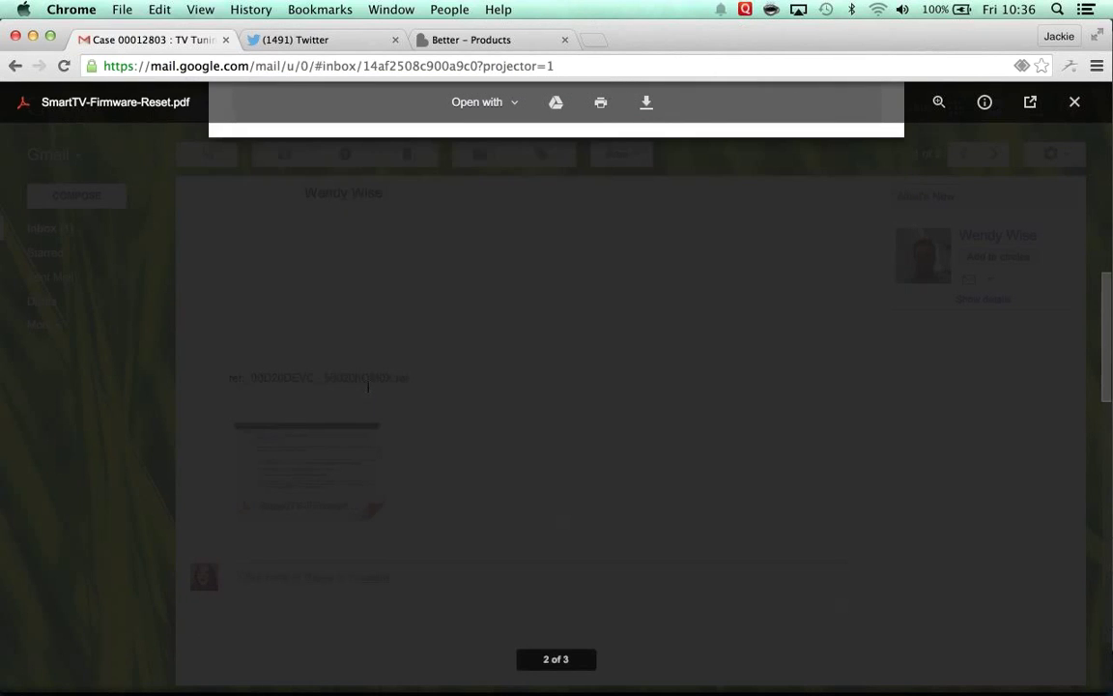
scroll(367, 387, down, 5)
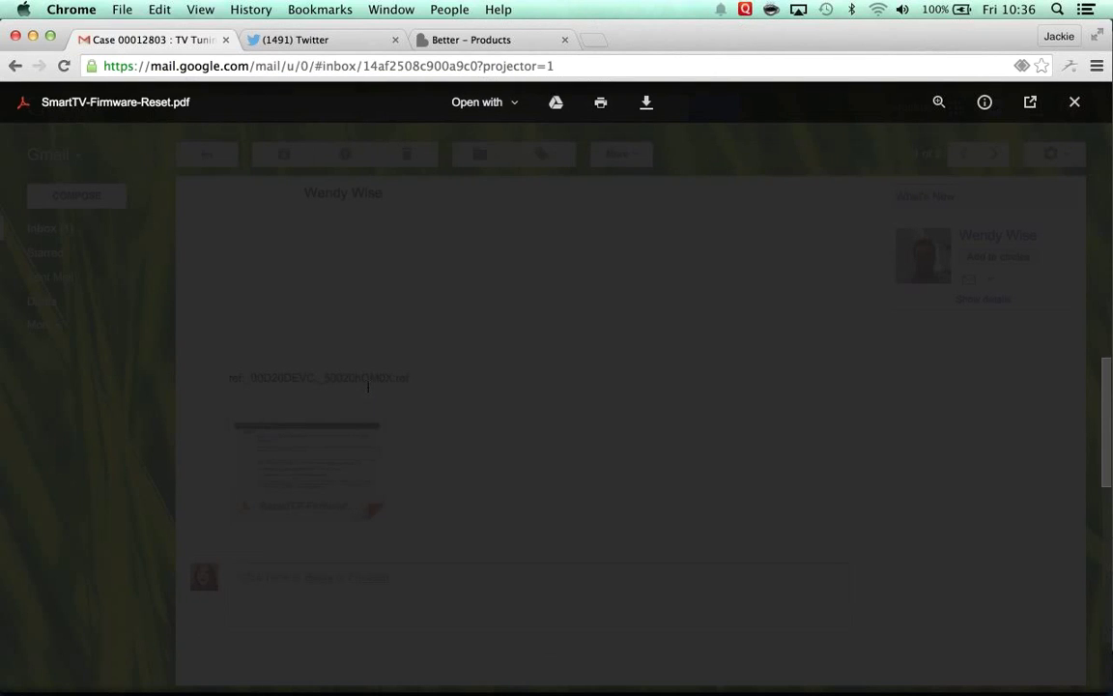
scroll(368, 387, down, 5)
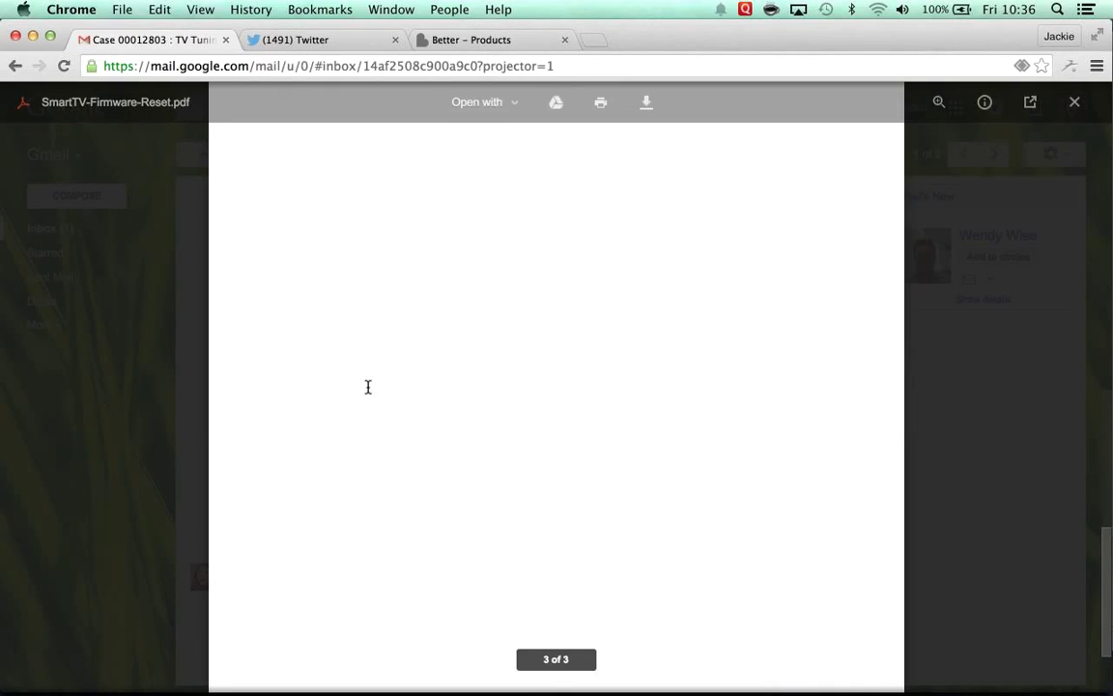
scroll(367, 387, up, 5)
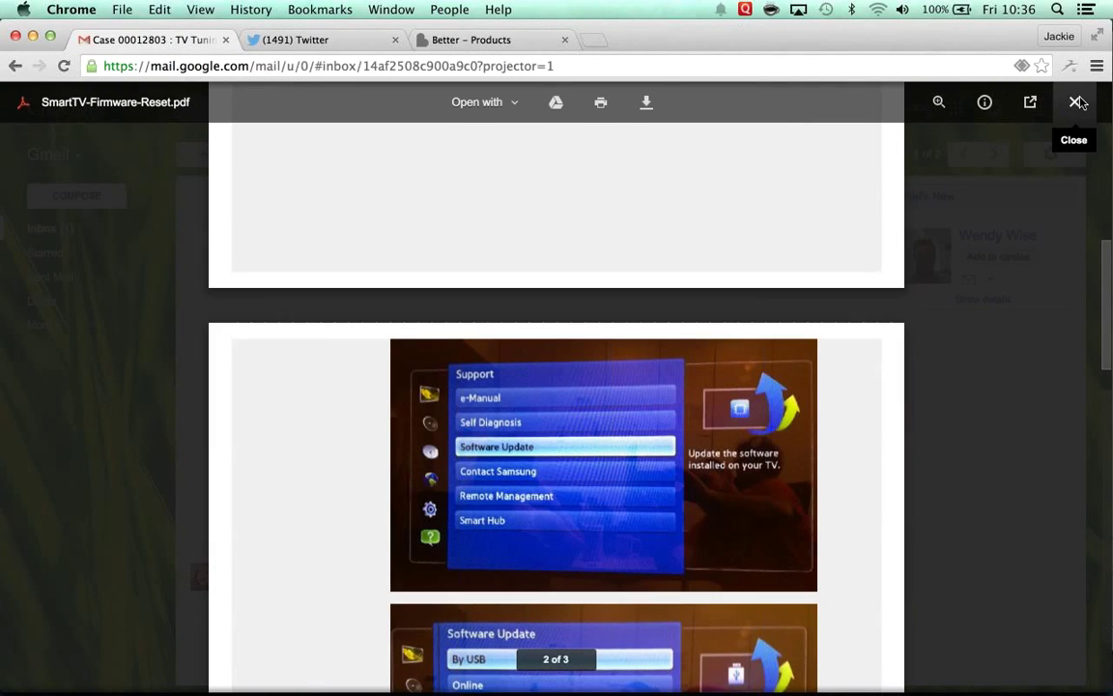
key(Escape)
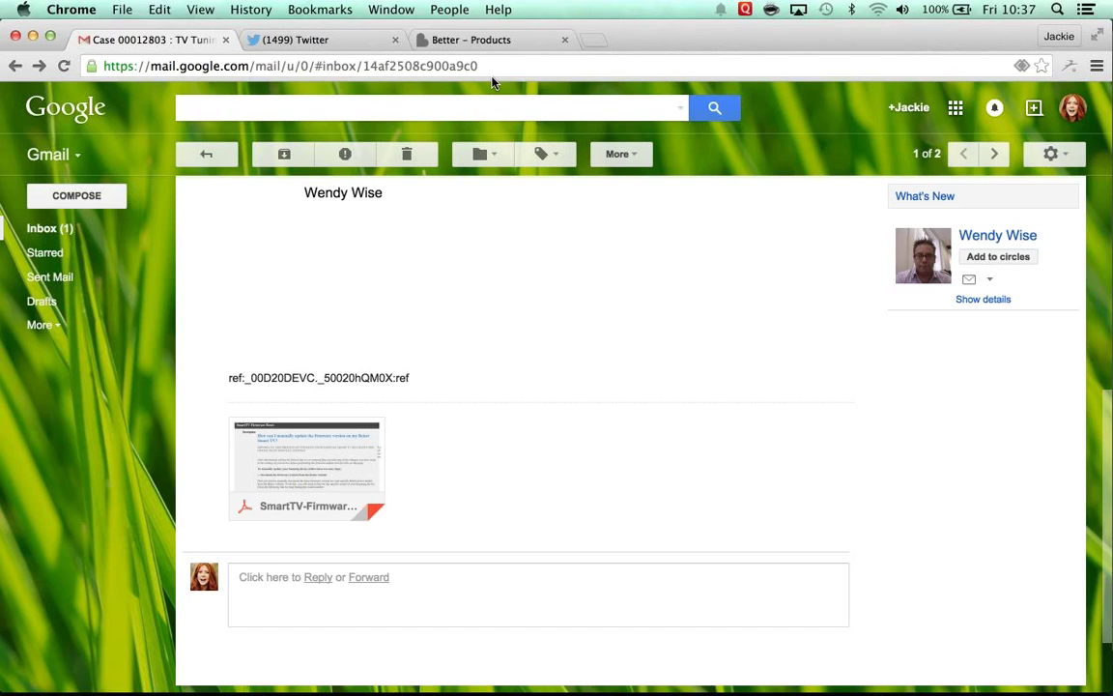
click(449, 9)
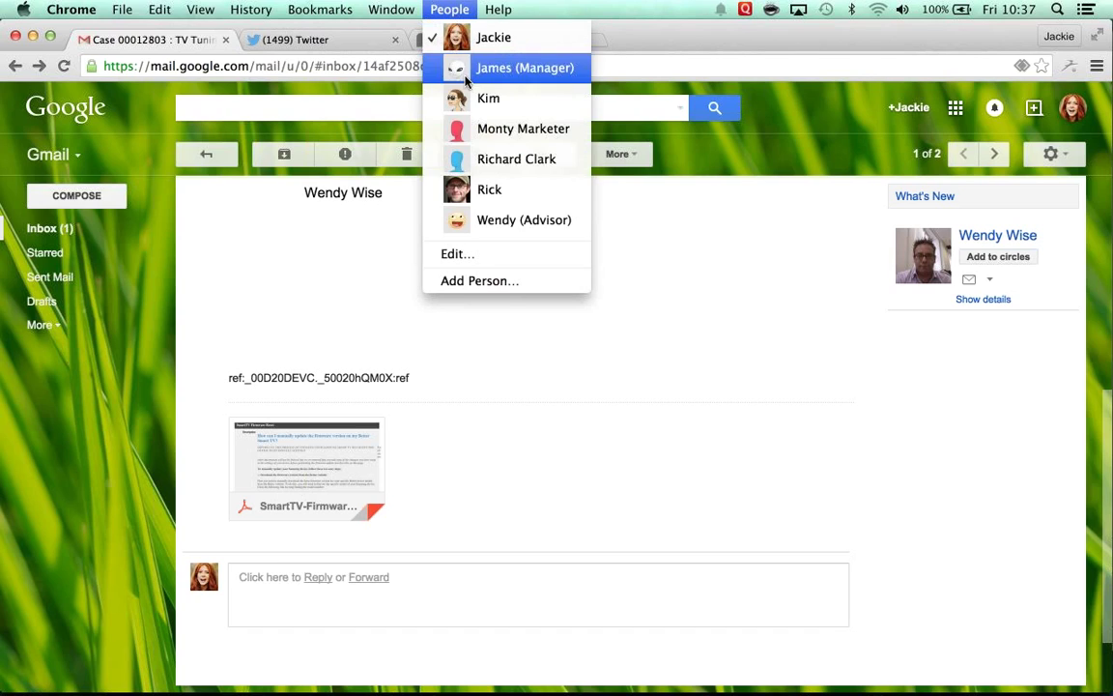
click(502, 222)
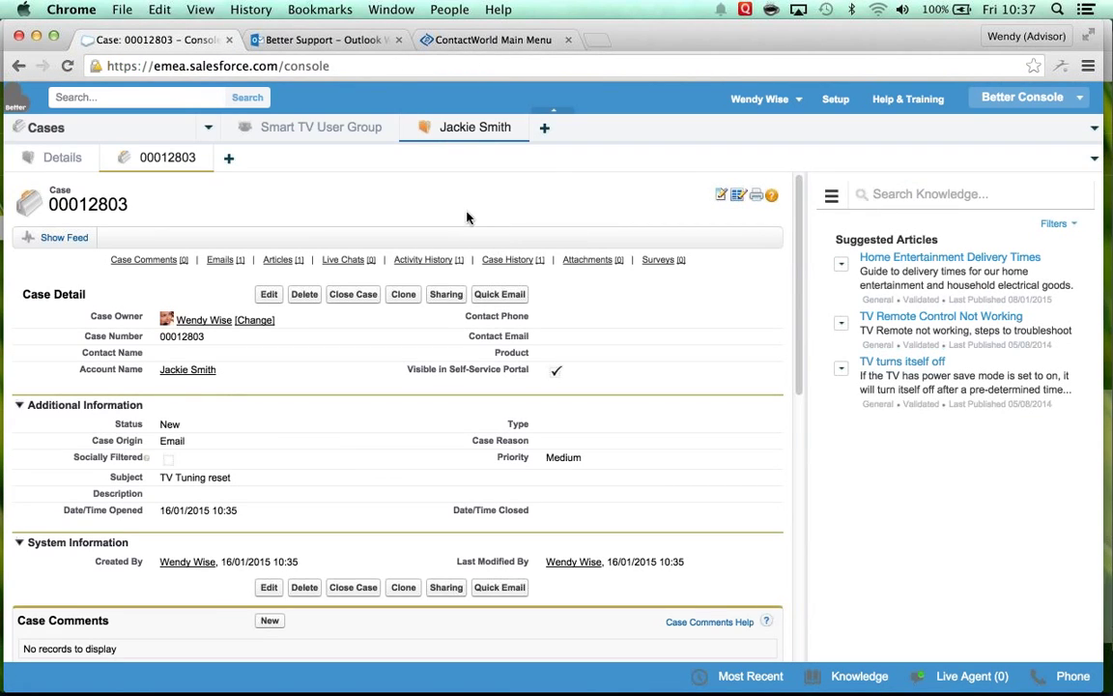
click(452, 11)
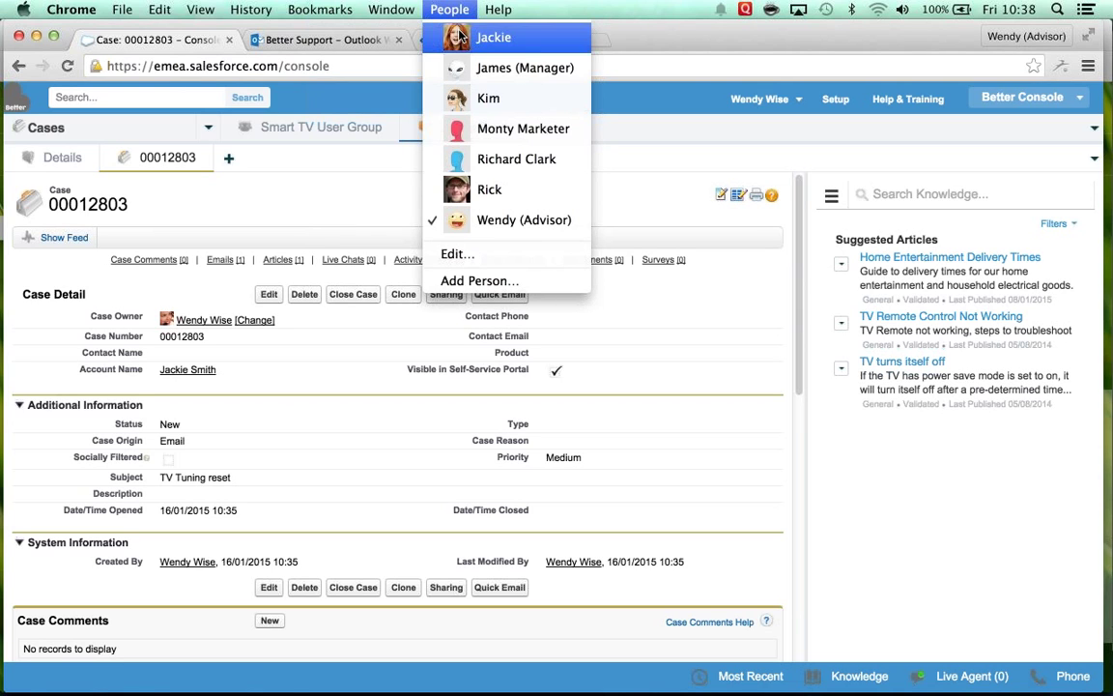
click(462, 37)
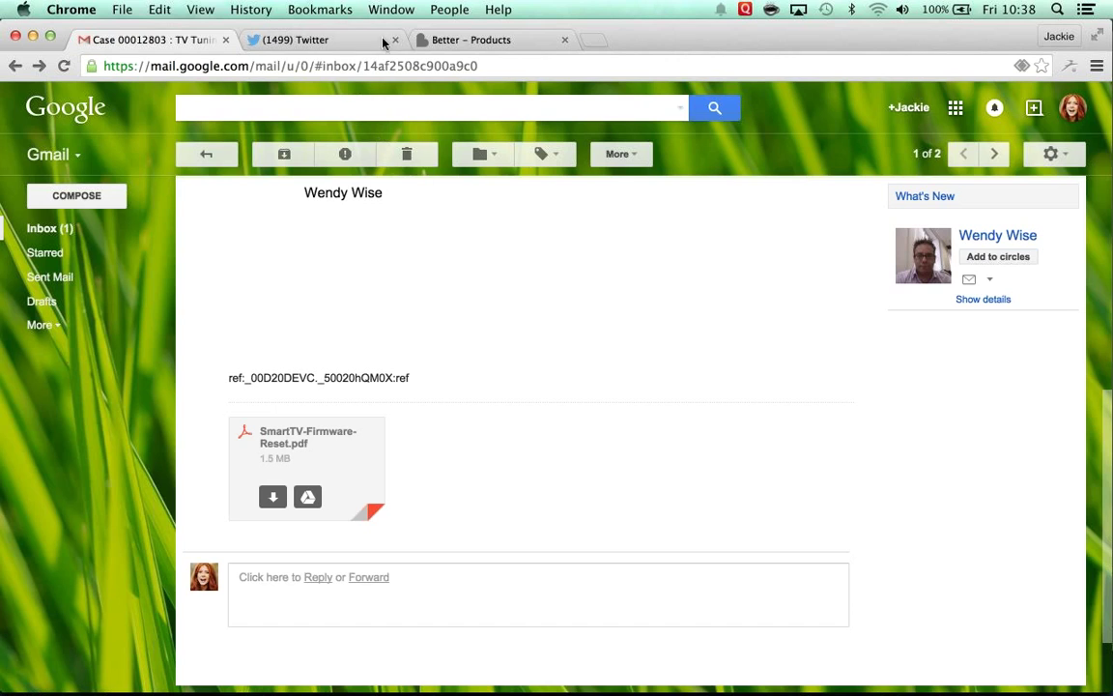
click(471, 40)
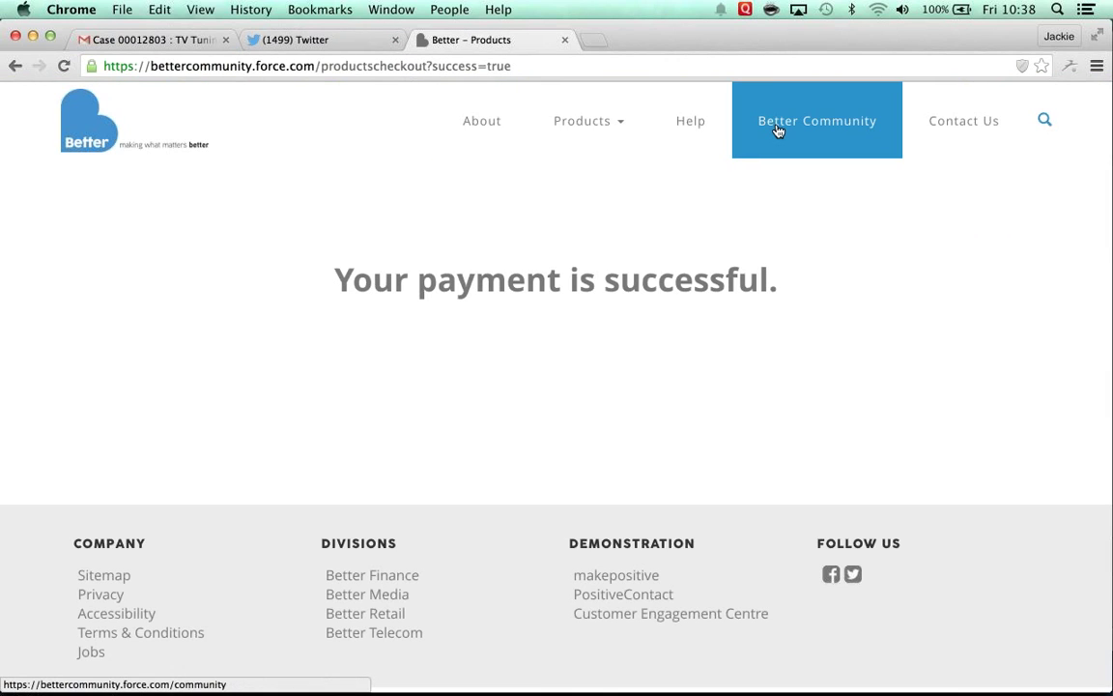
Step: Enter Better Community, sign in with Facebook, go to Cases and open the We're online! chat form
click(779, 131)
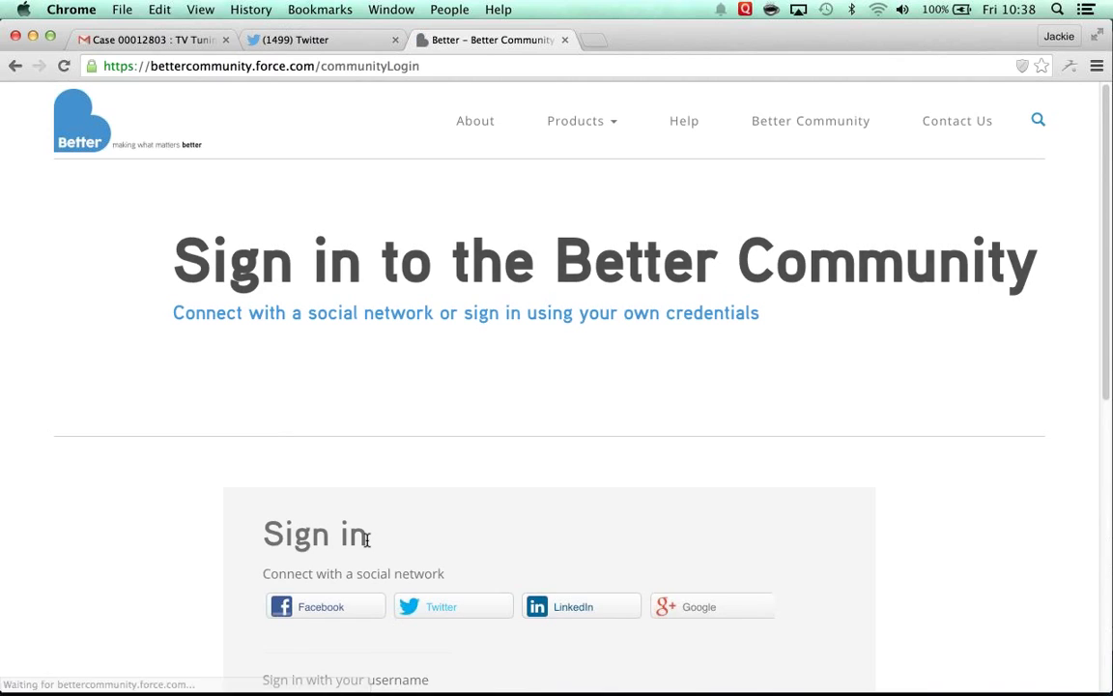
click(334, 606)
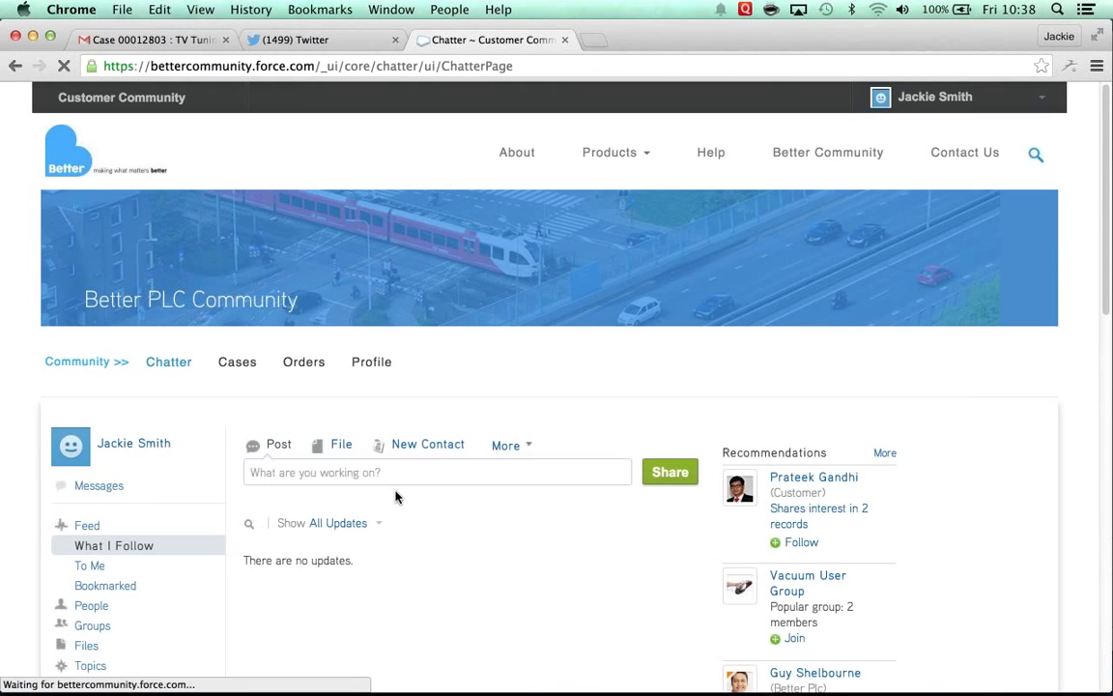
click(237, 364)
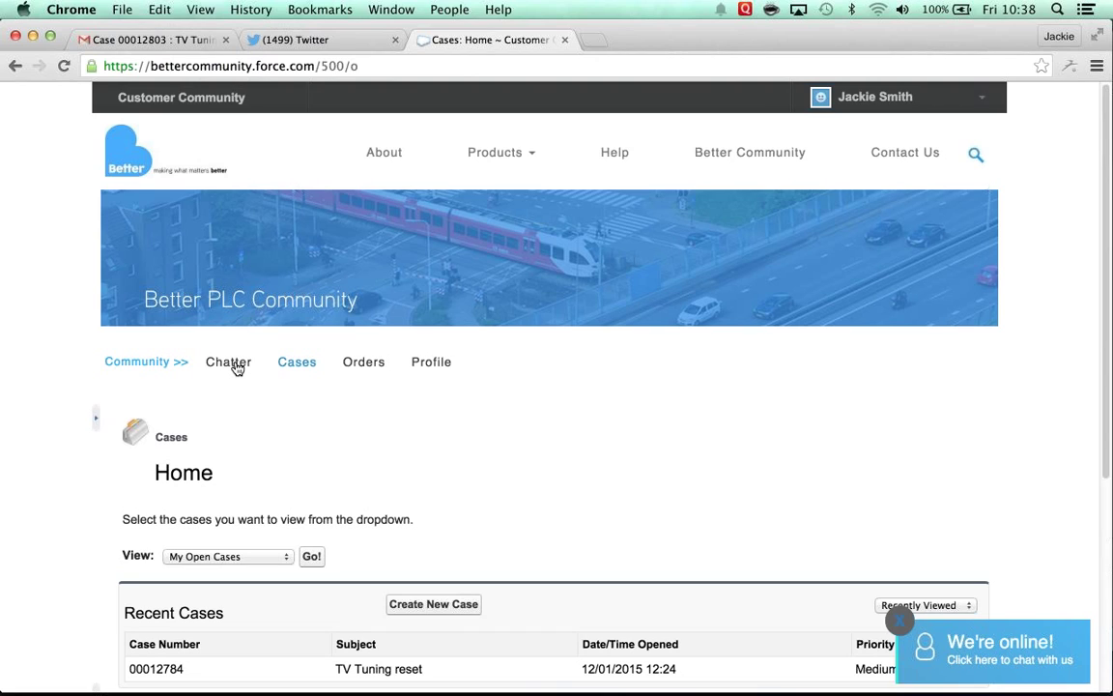
click(980, 655)
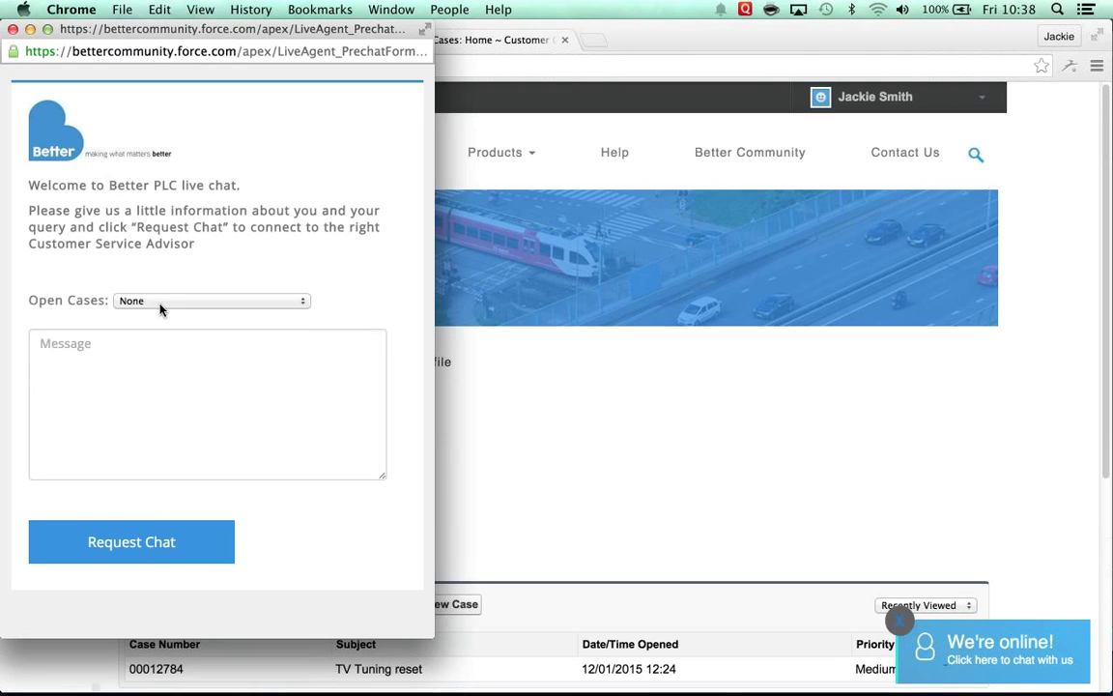
Step: Request a chat on case 00012799 saying 'Thanks that worked, can you cancel the engineer please'
click(161, 302)
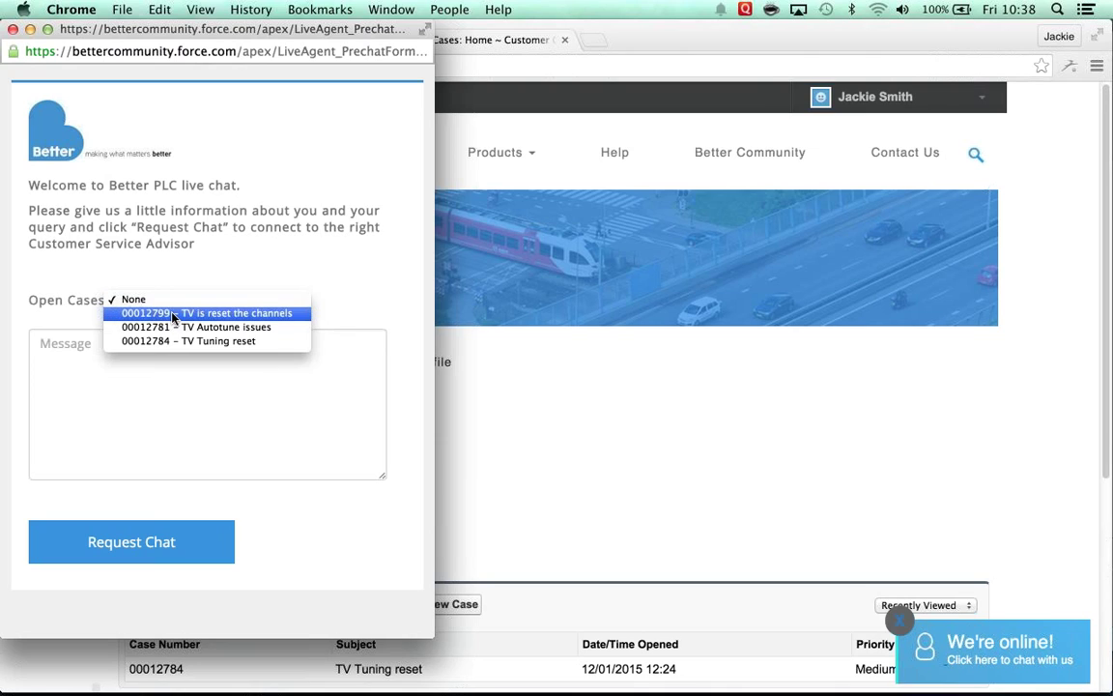
click(174, 314)
click(152, 345)
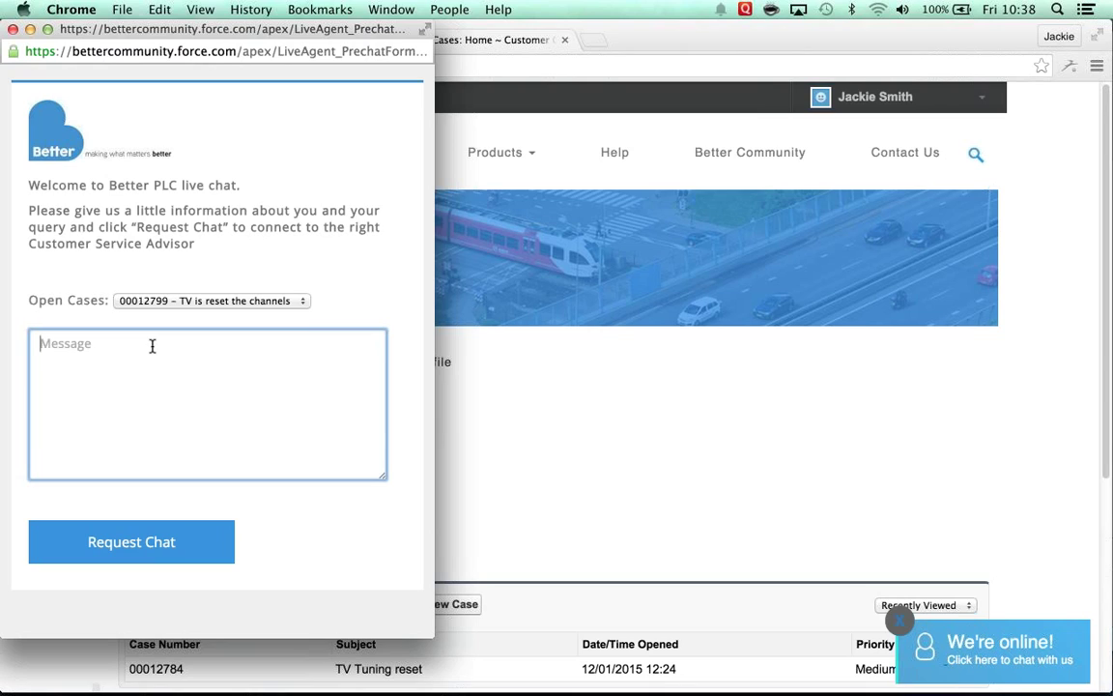
text(Tha)
text(nks that al)
key(BackSpace)
key(BackSpace)
key(BackSpace)
key(BackSpace)
key(BackSpace)
key(BackSpace)
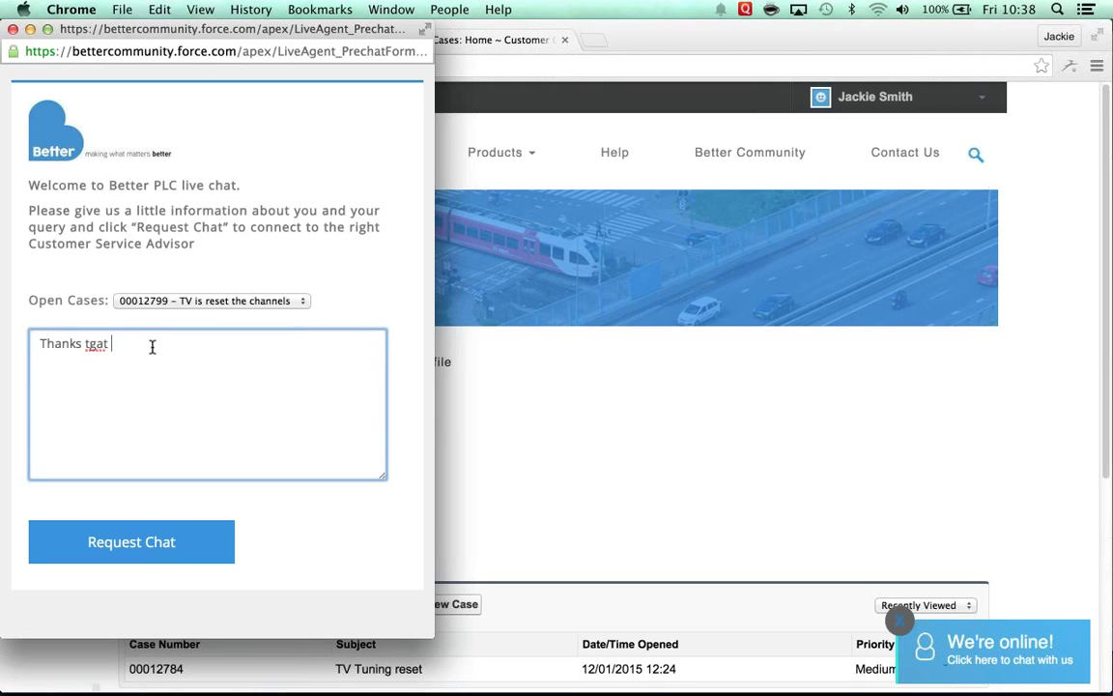
text(hat worked, c)
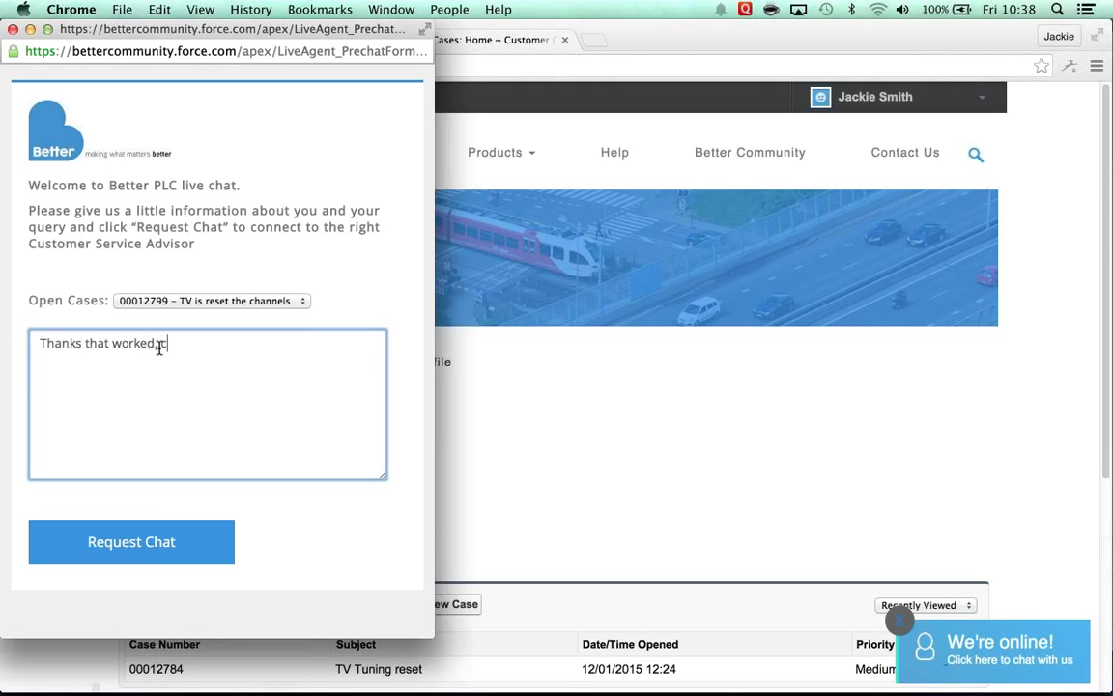
text(an you cancel the )
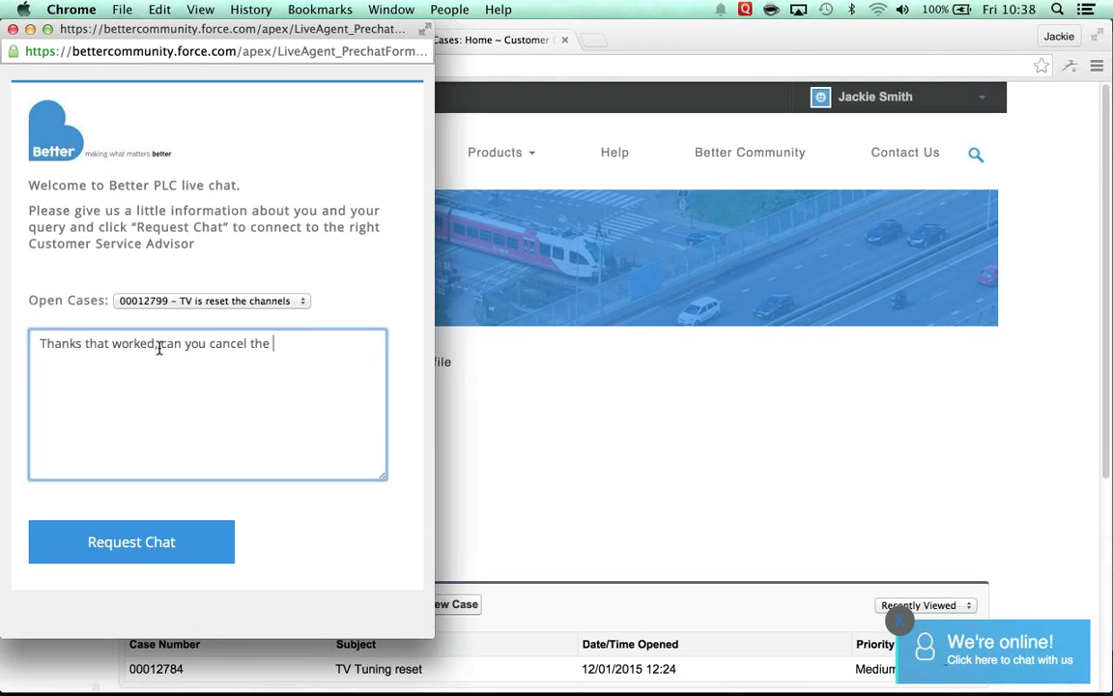
text(engineer please?)
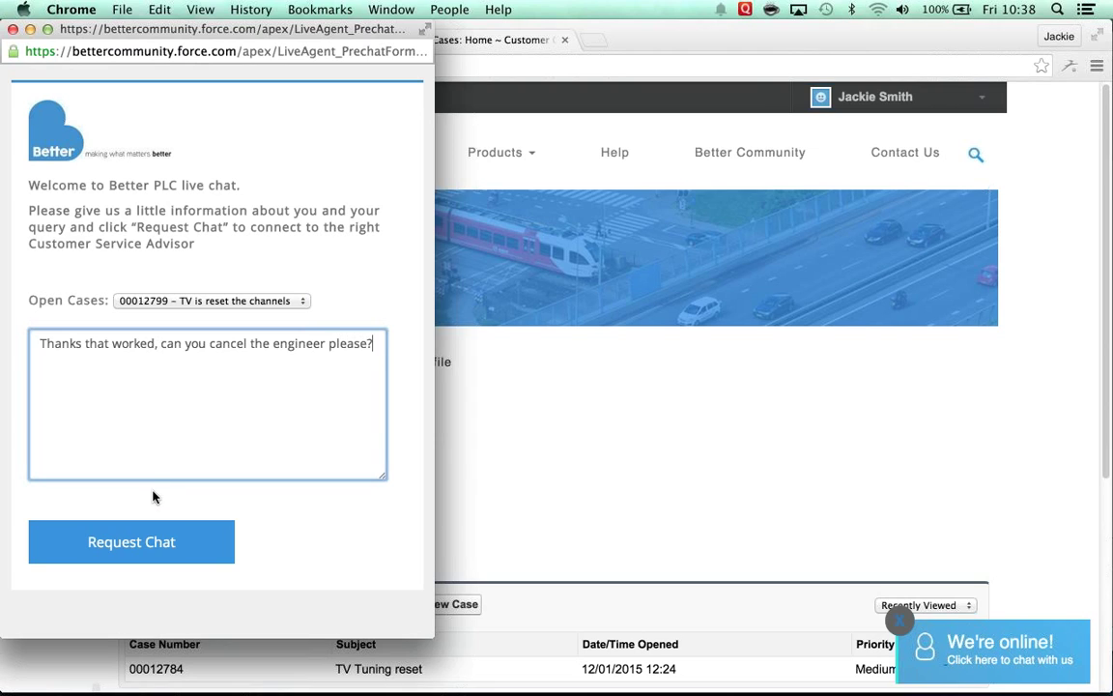
click(153, 538)
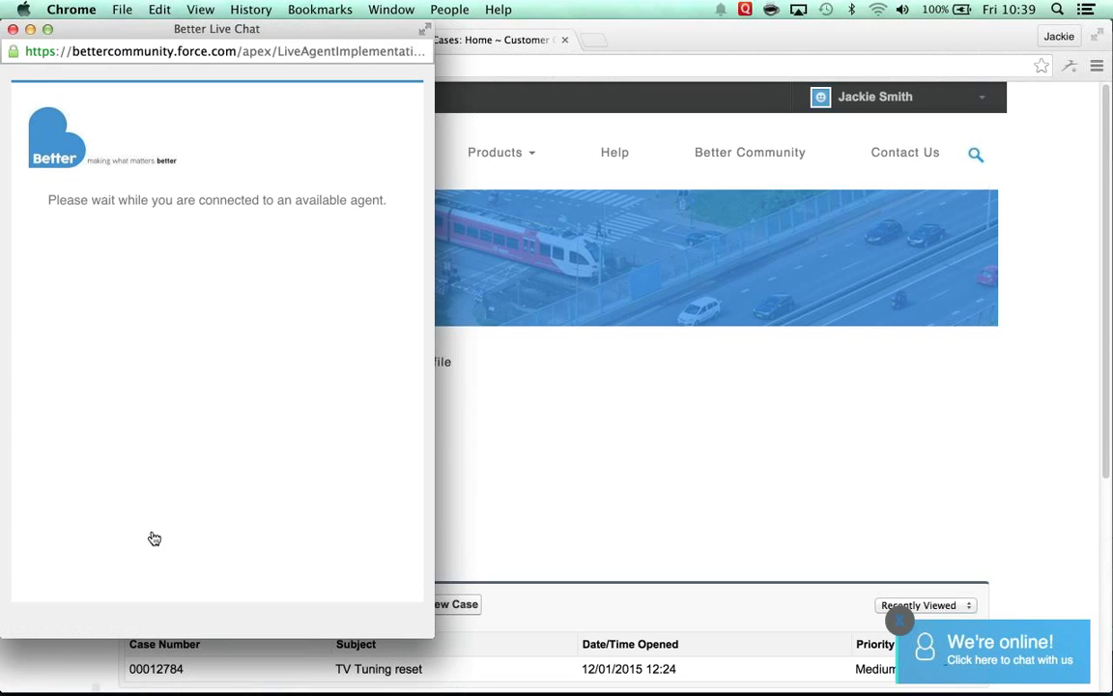
Step: From the advisor's browser profile, accept the customer's live chat request, then return to the customer's profile
click(445, 10)
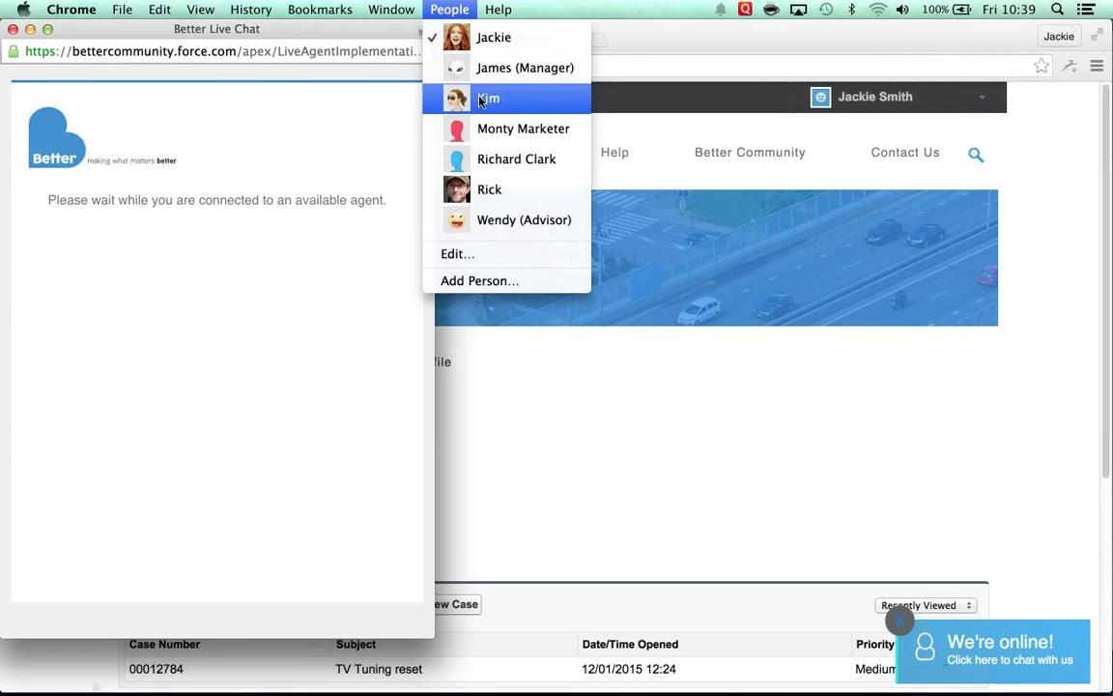
click(479, 219)
click(971, 686)
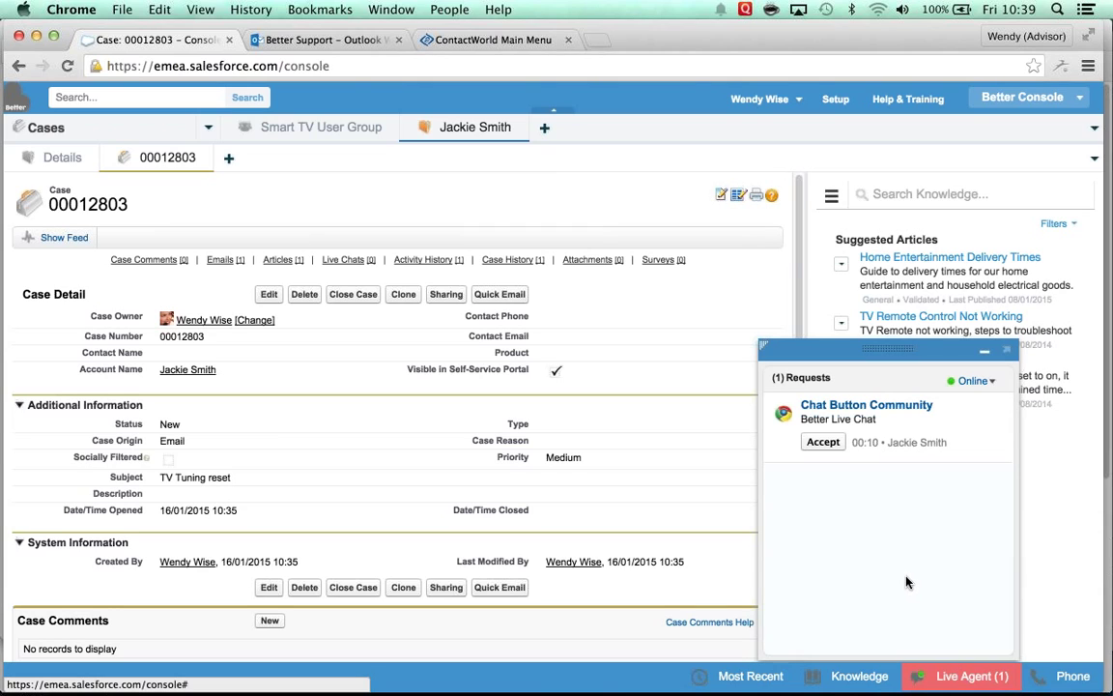
click(823, 444)
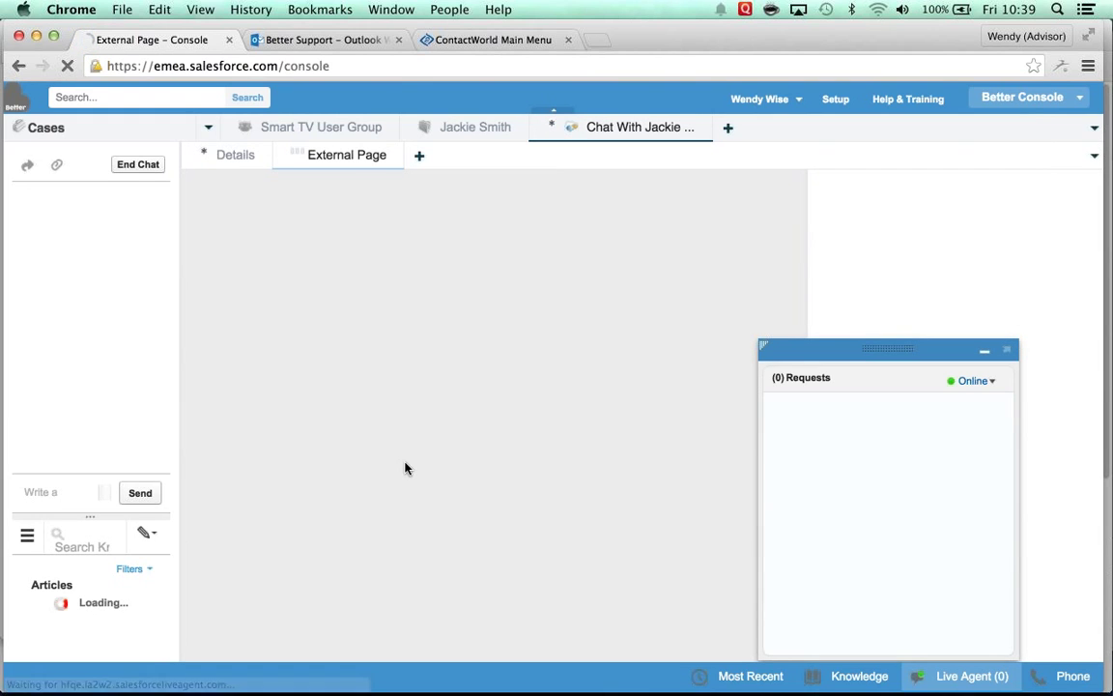
click(450, 10)
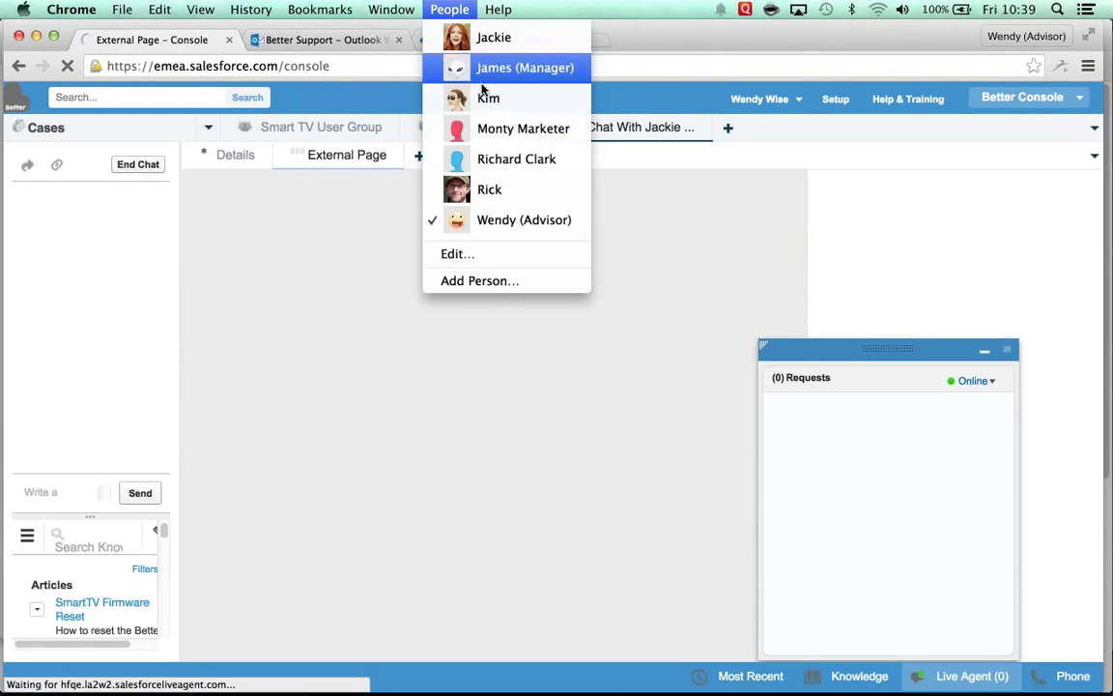
click(493, 38)
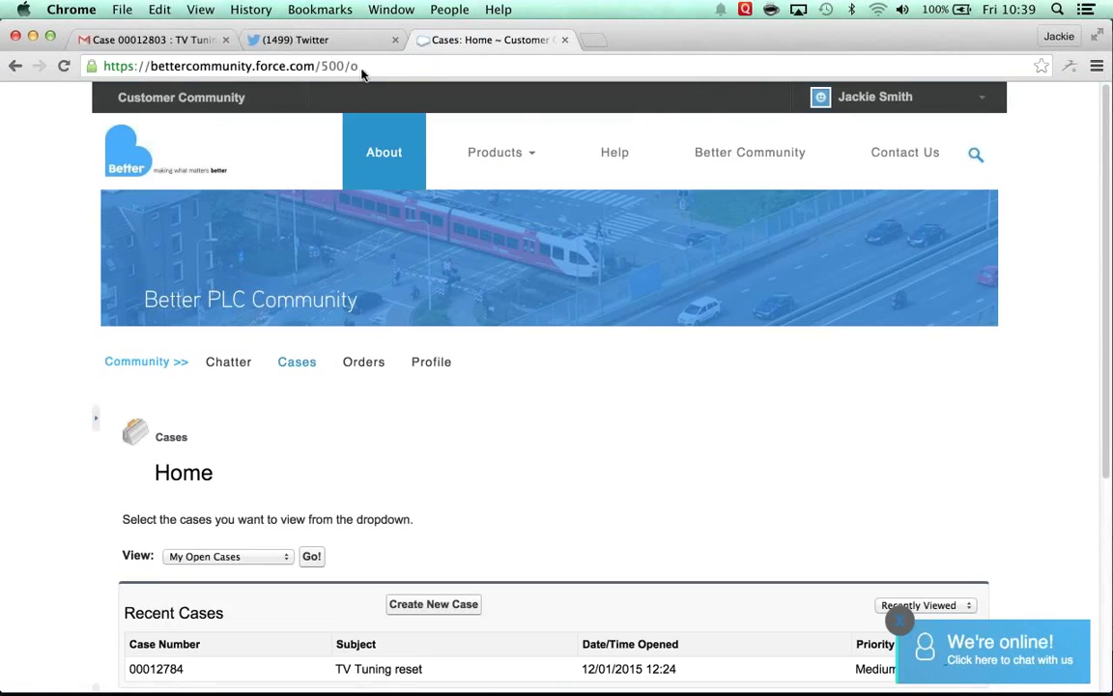
Step: Bring the Better Live Chat window to the front and end the chat
click(445, 9)
mouse_move(392, 12)
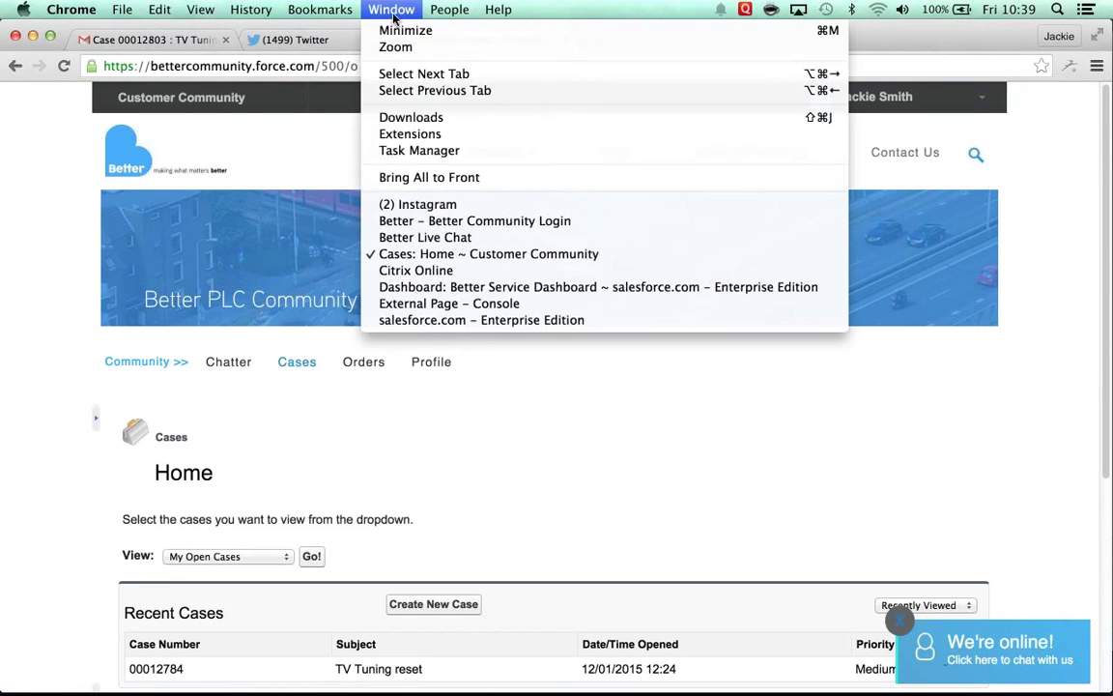
click(444, 239)
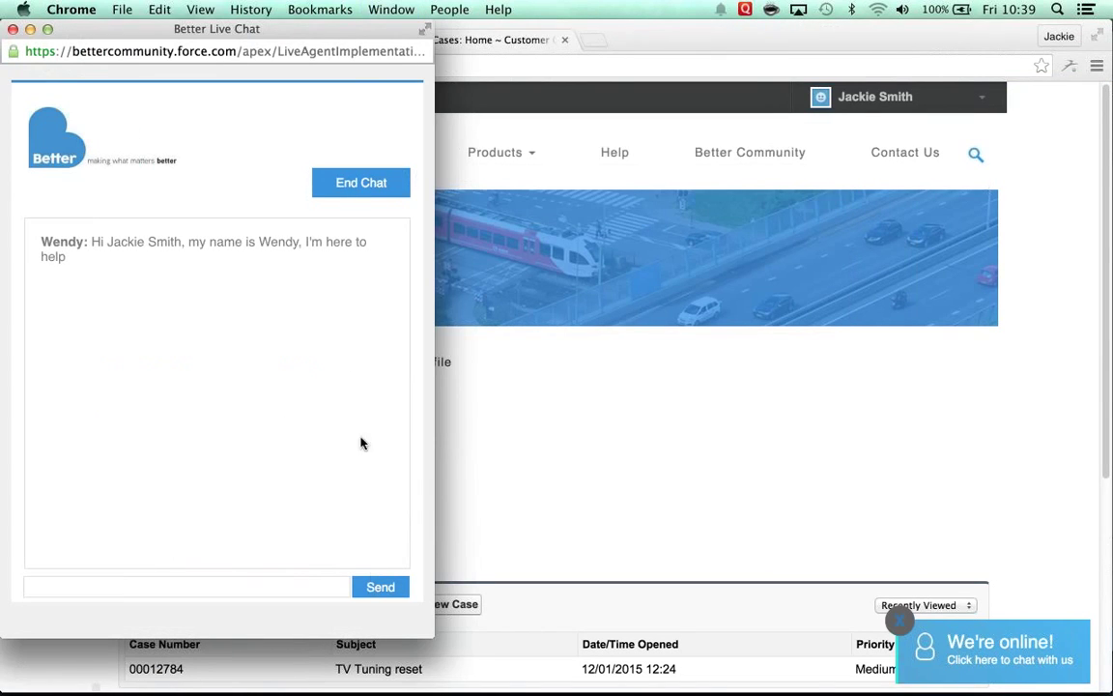
click(368, 183)
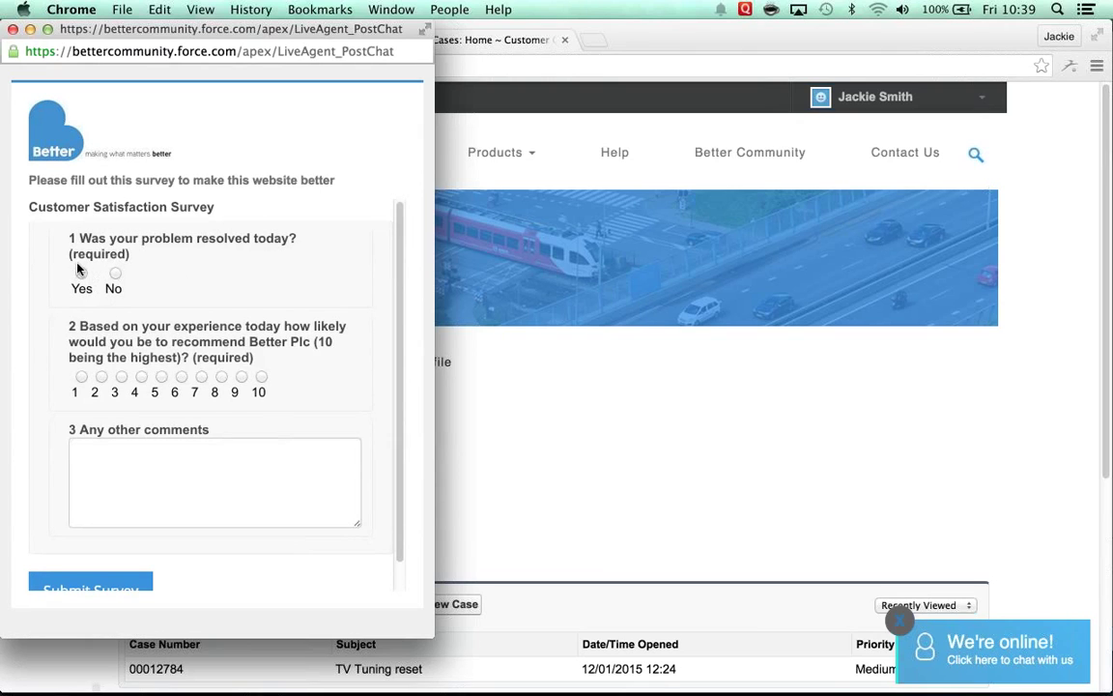
Step: Submit the post-chat survey answering Yes and rating the recommendation likelihood 9
click(82, 275)
click(242, 376)
click(113, 589)
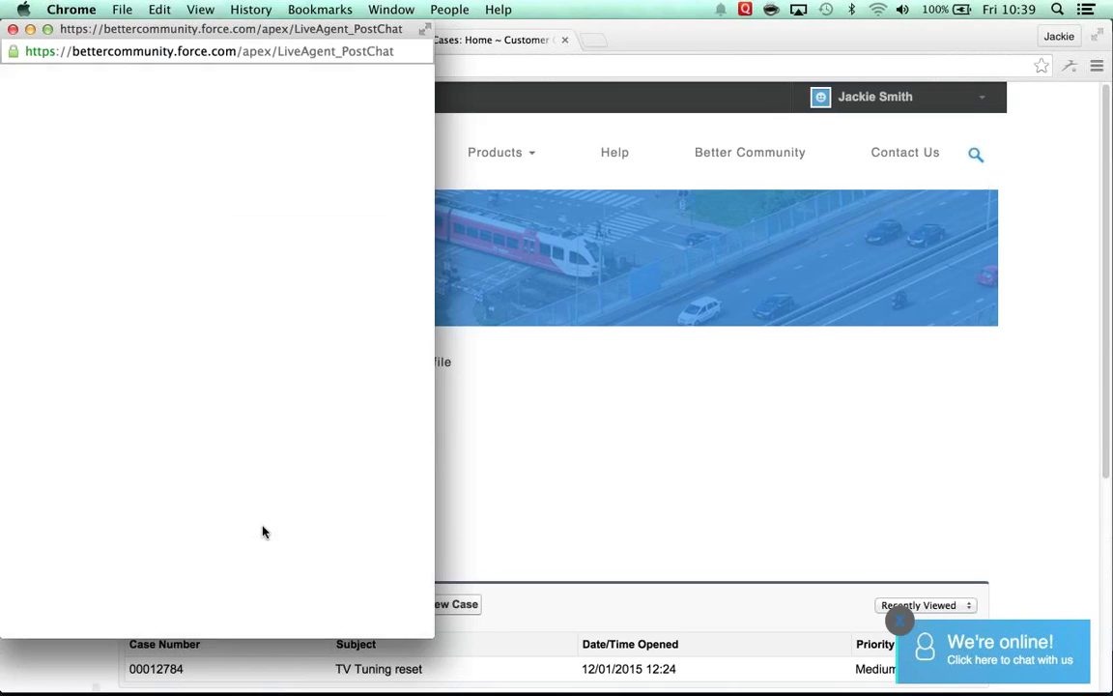